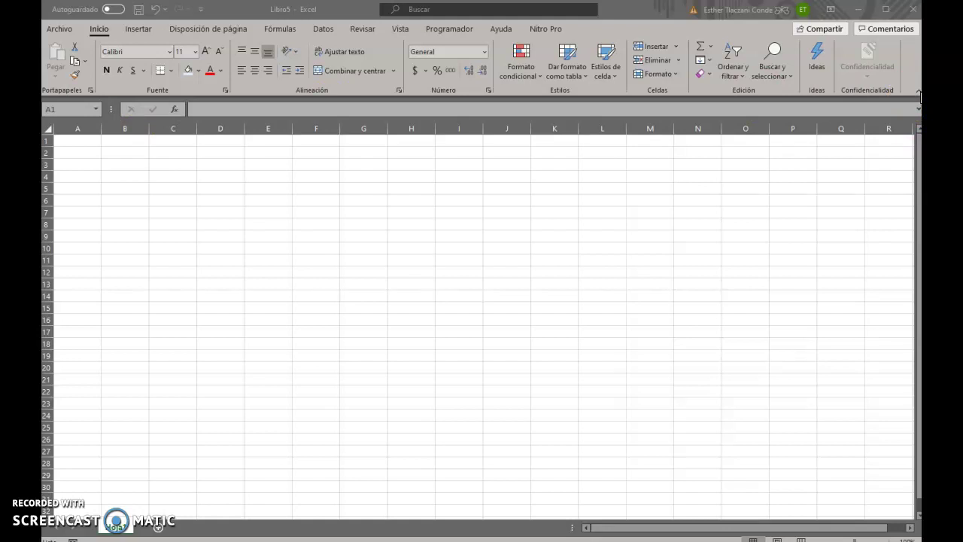
Collapse the ribbon to tab names, then pin it so all commands stay shown
{"action": "left_click", "coordinate": [918, 92]}
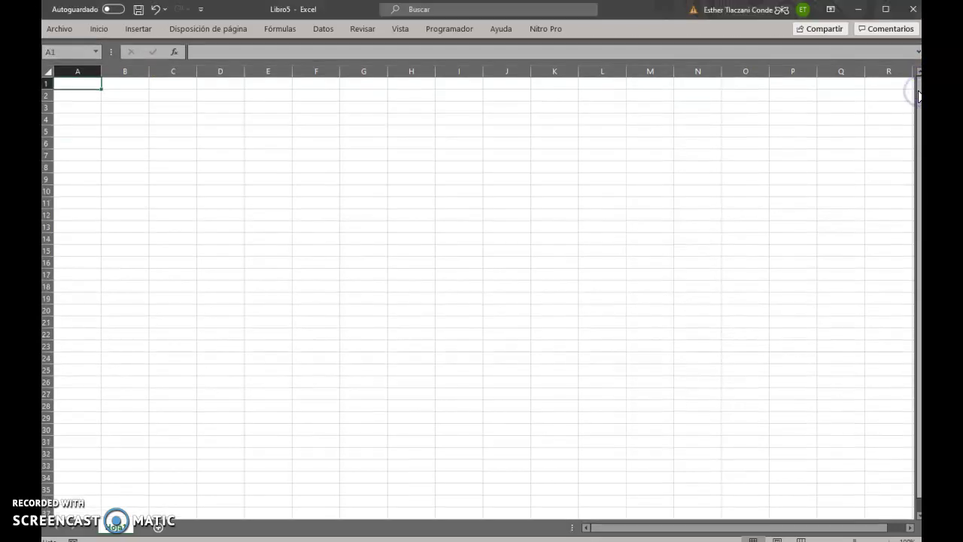
{"action": "left_click", "coordinate": [102, 30]}
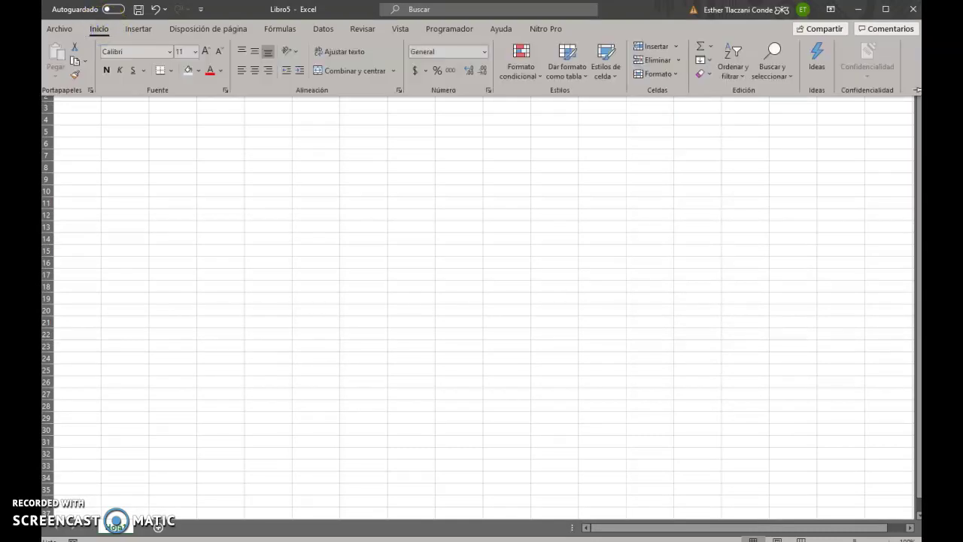
{"action": "left_click", "coordinate": [916, 92]}
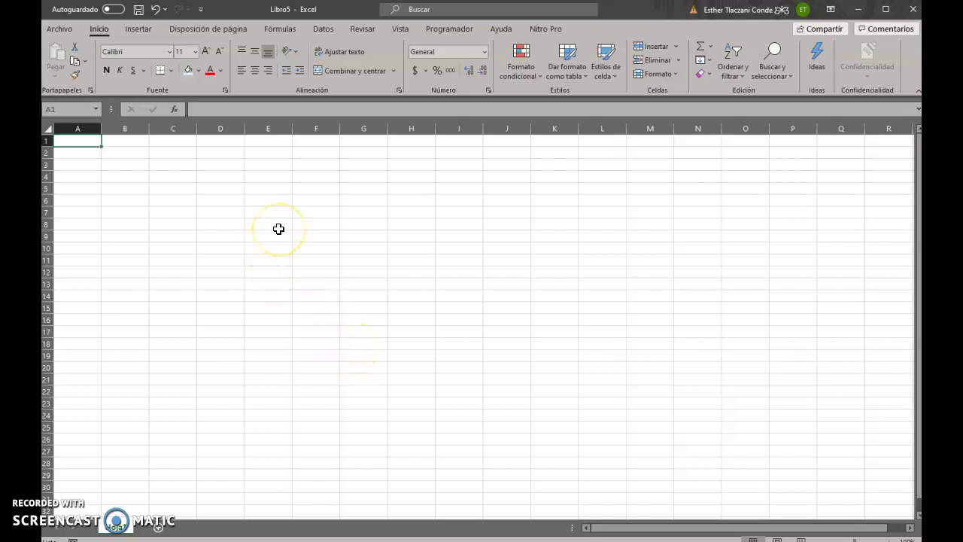
{"action": "left_click", "coordinate": [178, 214]}
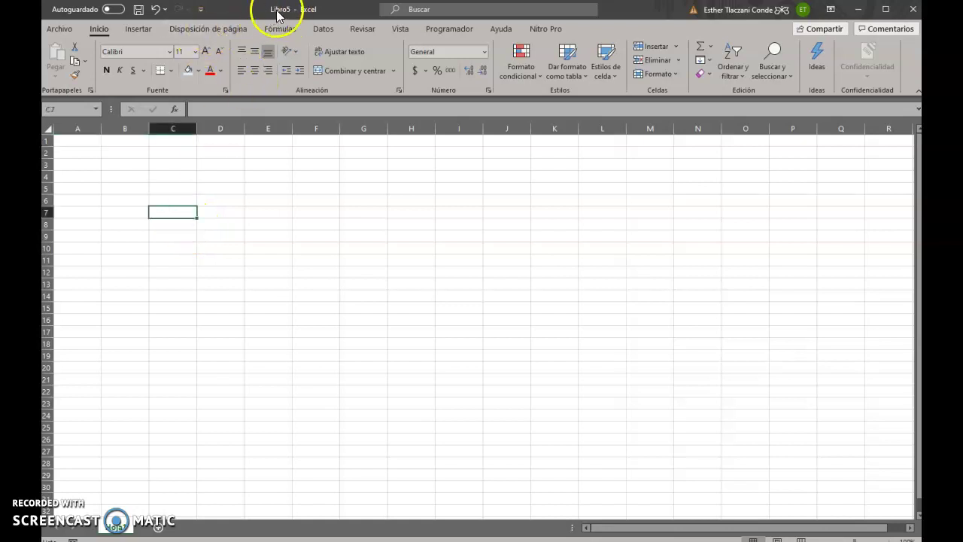
{"action": "left_click", "coordinate": [122, 474]}
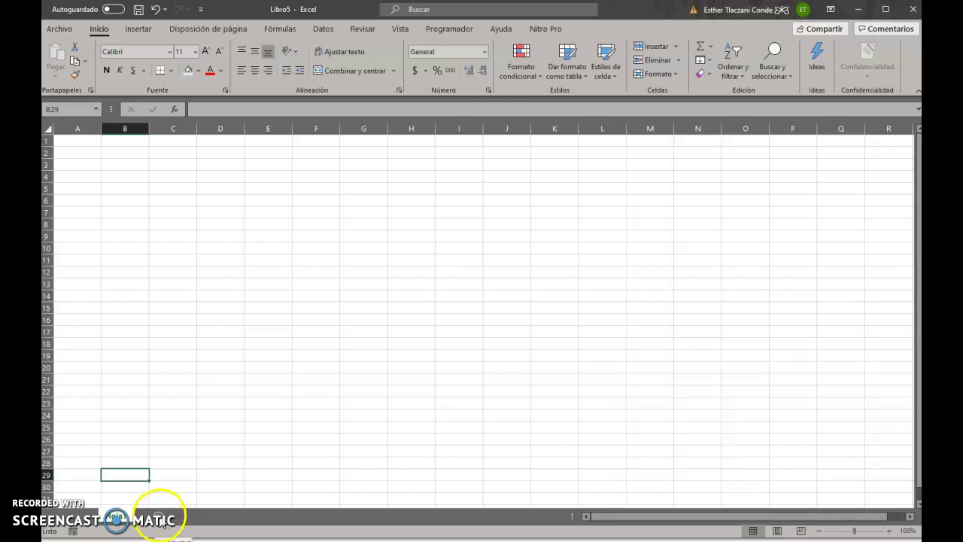
Add sheets Hoja2 and Hoja3, drag Hoja1 toward the front, and return to Hoja3
{"action": "left_click", "coordinate": [159, 519]}
{"action": "left_click", "coordinate": [193, 517]}
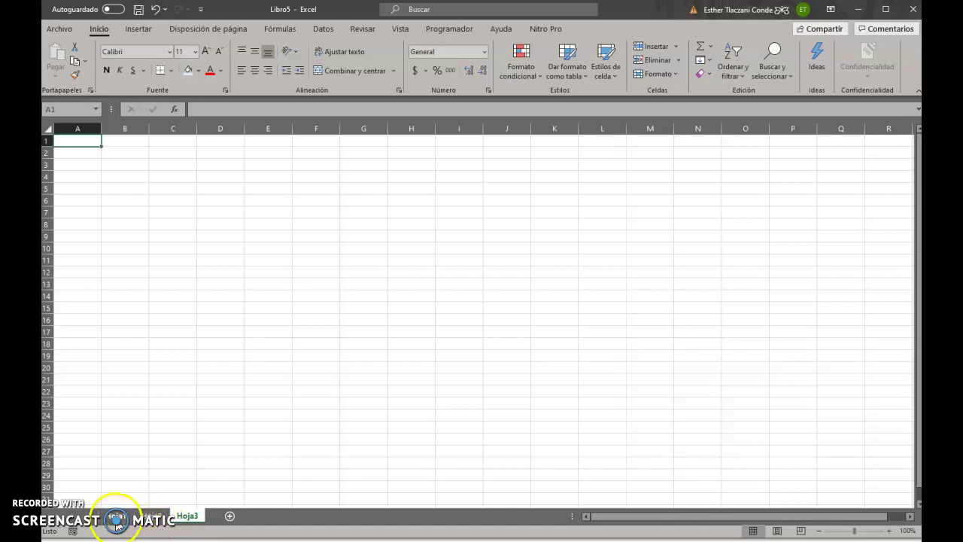
{"action": "left_click", "coordinate": [117, 523]}
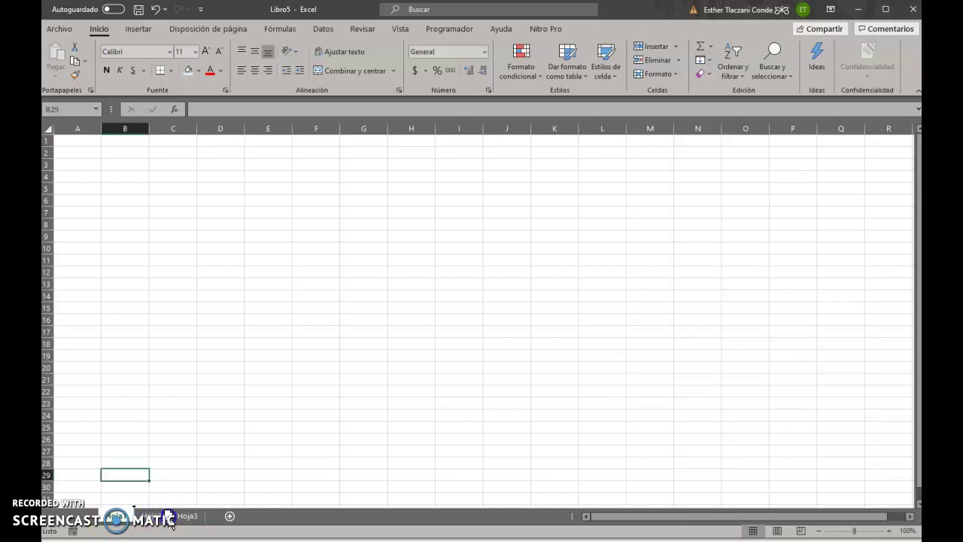
{"action": "mouse_move", "coordinate": [173, 520]}
{"action": "left_mouse_down"}
{"action": "mouse_move", "coordinate": [232, 517]}
{"action": "mouse_move", "coordinate": [221, 516]}
{"action": "left_mouse_up"}
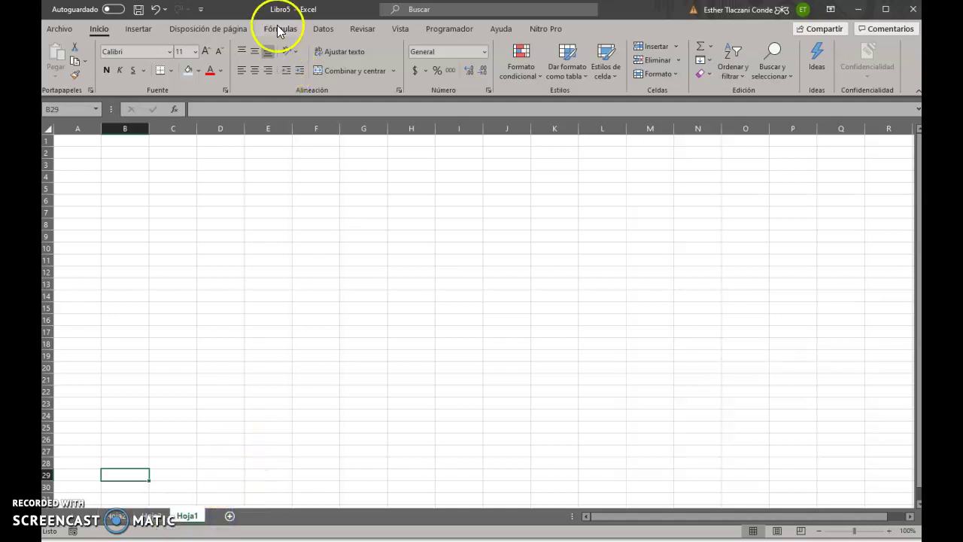
{"action": "left_click_drag", "start_coordinate": [183, 505], "coordinate": [105, 503]}
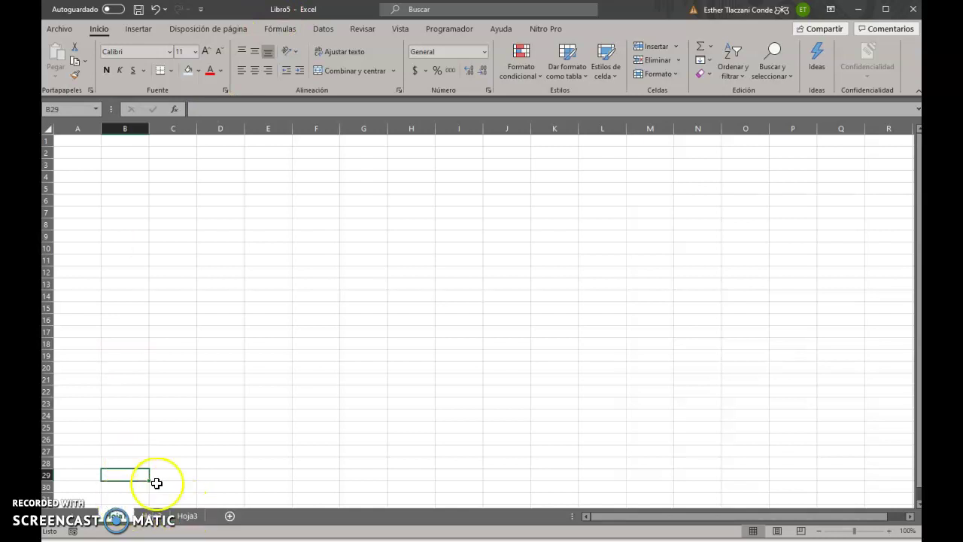
{"action": "left_click", "coordinate": [189, 517]}
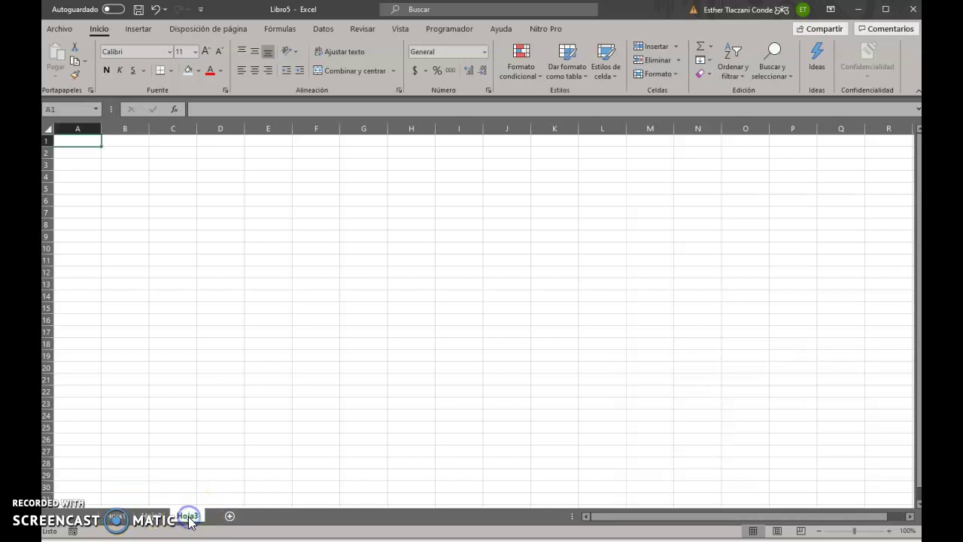
Delete the Hoja3 and Hoja2 sheets
{"action": "right_click", "coordinate": [189, 518]}
{"action": "left_click", "coordinate": [174, 454]}
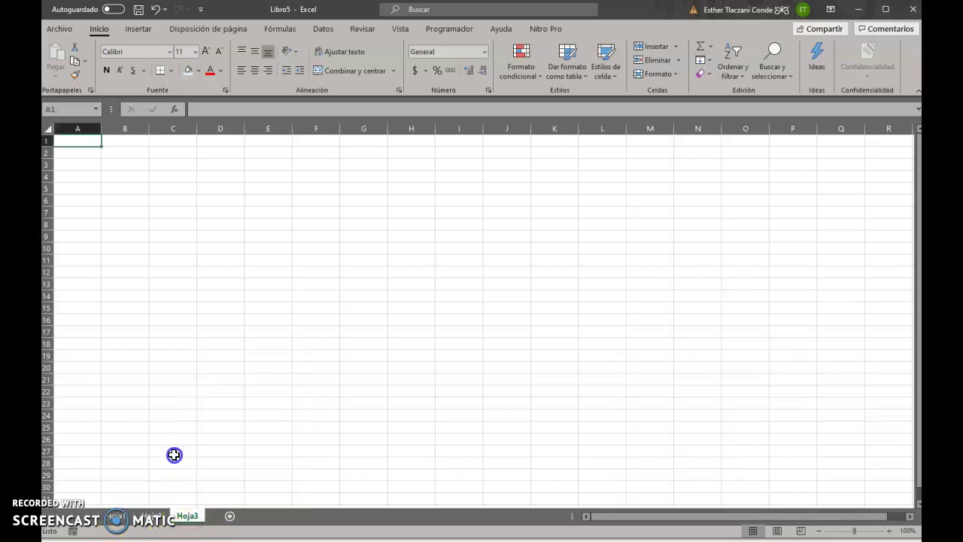
{"action": "right_click", "coordinate": [192, 518]}
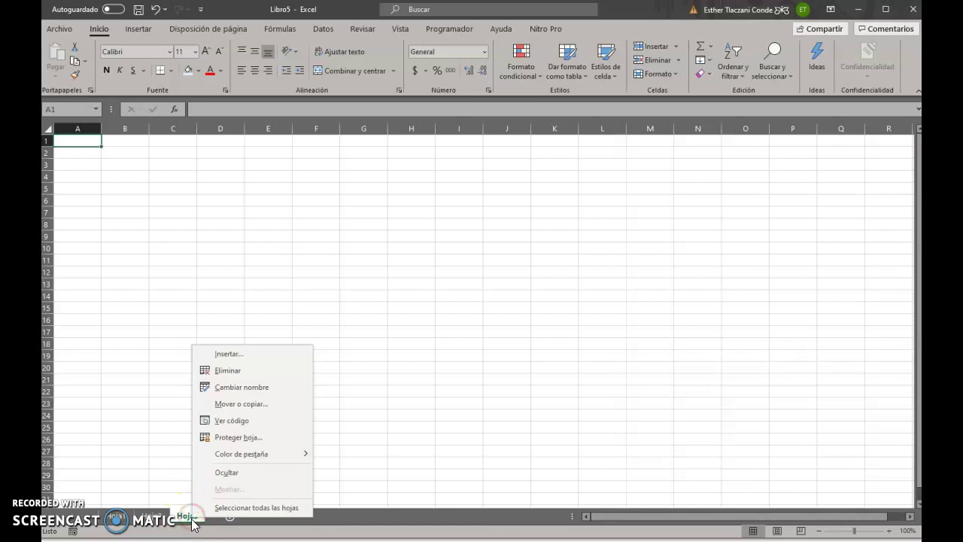
{"action": "left_click", "coordinate": [237, 370]}
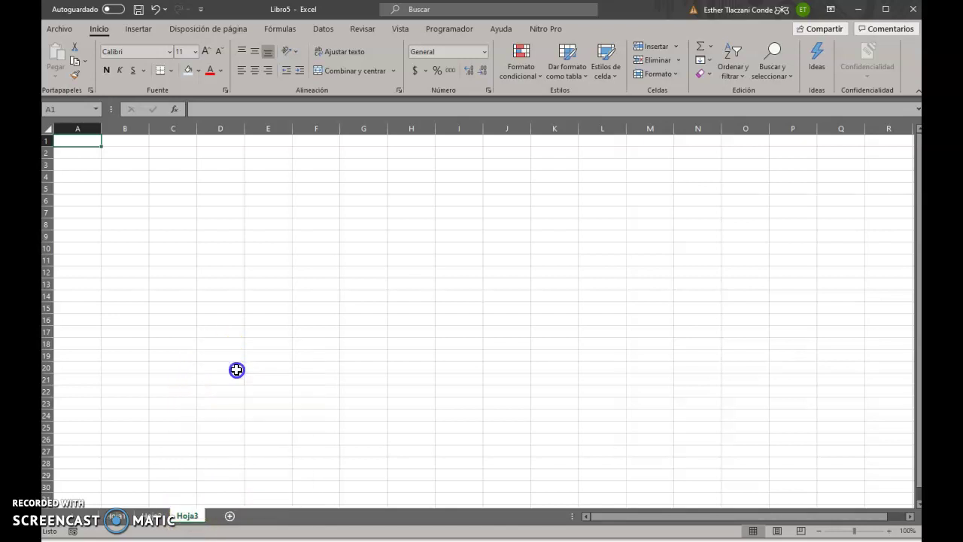
{"action": "right_click", "coordinate": [150, 520]}
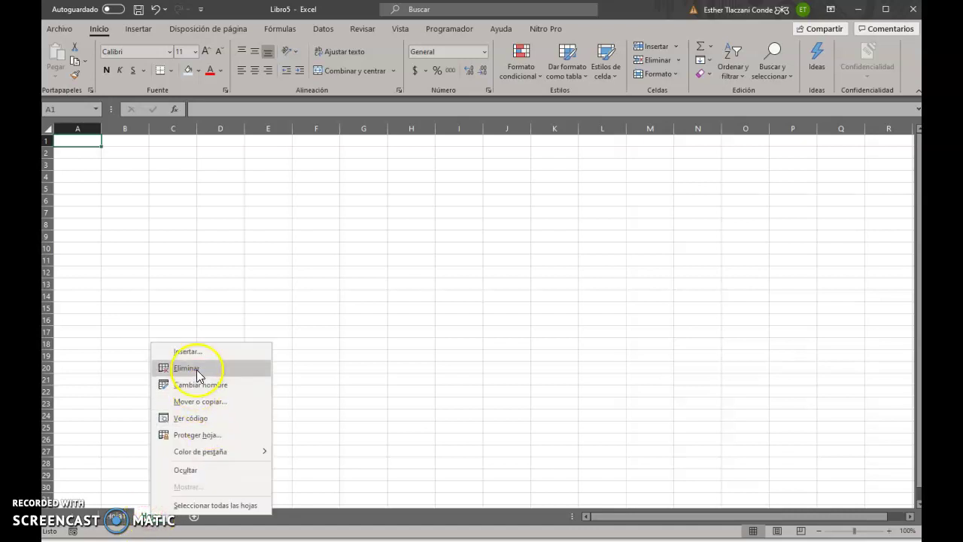
{"action": "left_click", "coordinate": [198, 370]}
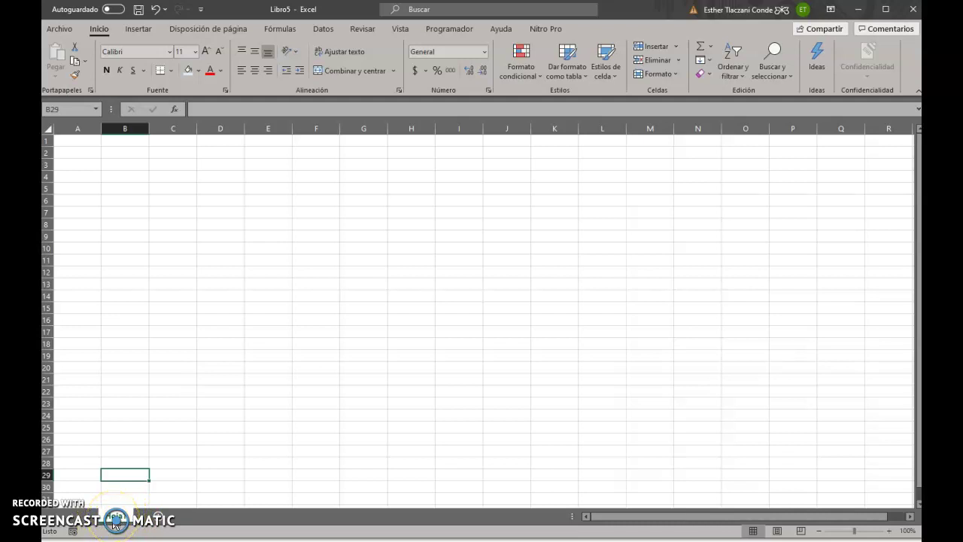
Rename the remaining sheet to Alumnos
{"action": "right_click", "coordinate": [115, 519]}
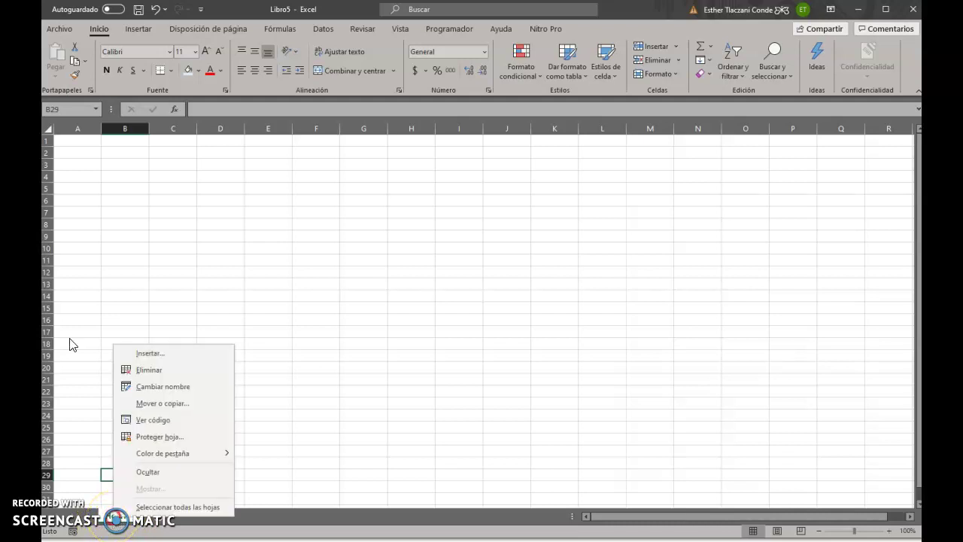
{"action": "left_click", "coordinate": [186, 390]}
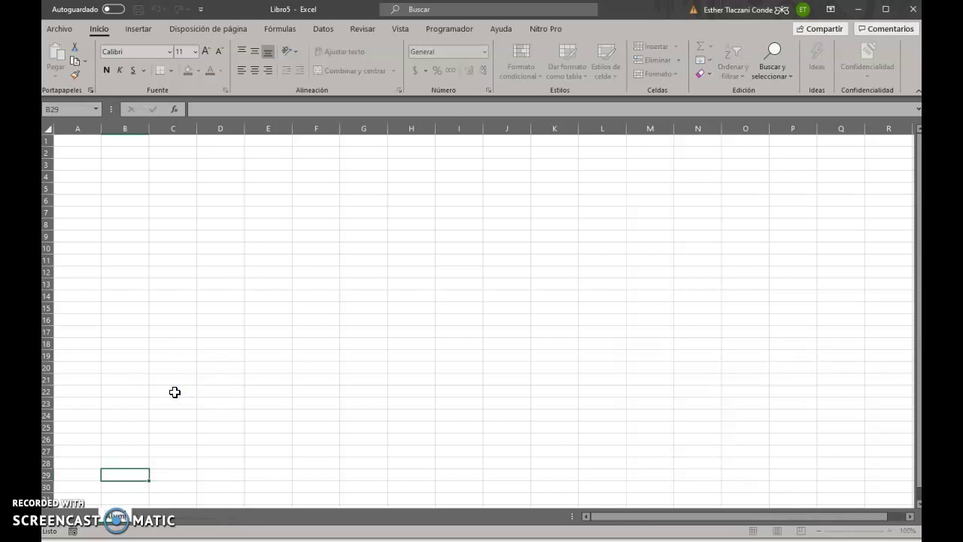
{"action": "key", "text": "Return"}
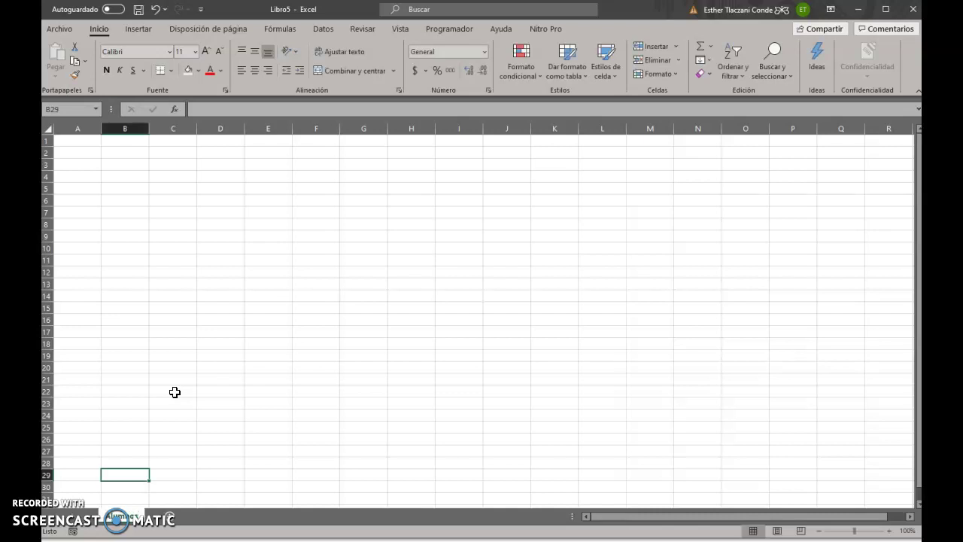
Give the Alumnos sheet tab a theme colour
{"action": "right_click", "coordinate": [109, 517]}
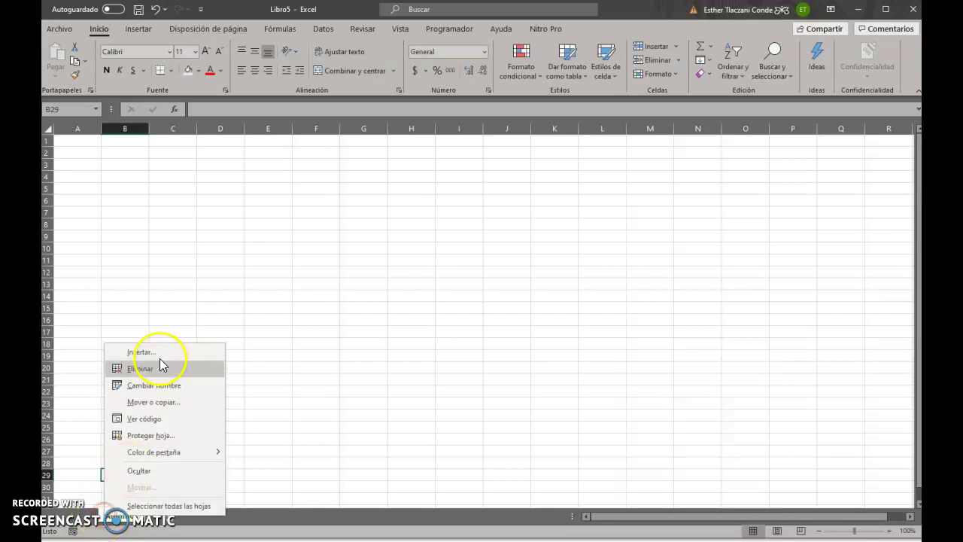
{"action": "mouse_move", "coordinate": [172, 461]}
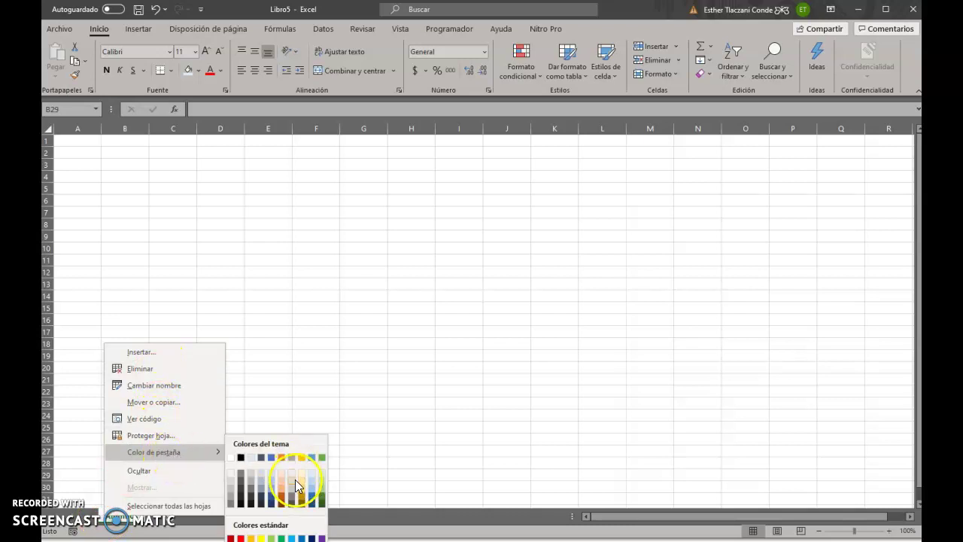
{"action": "left_click", "coordinate": [281, 459]}
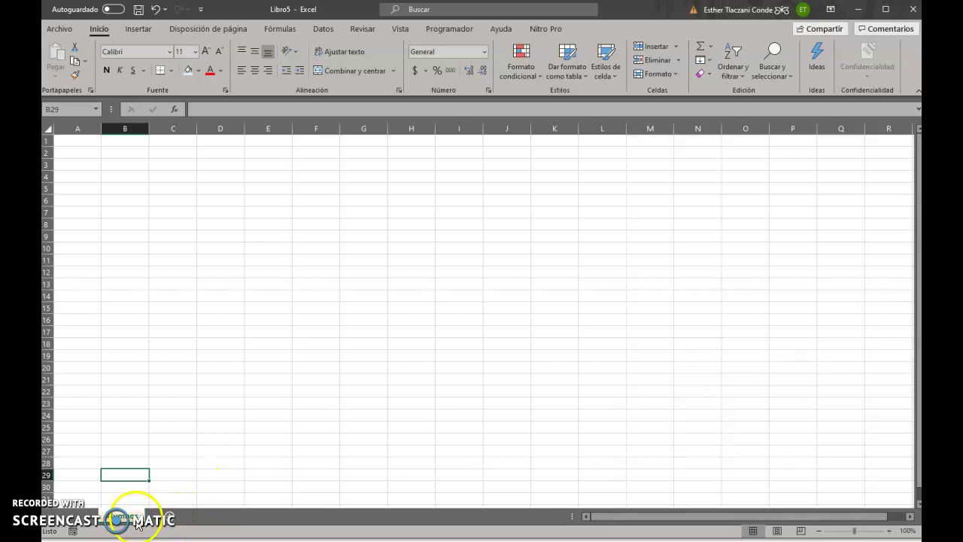
{"action": "right_click", "coordinate": [137, 522]}
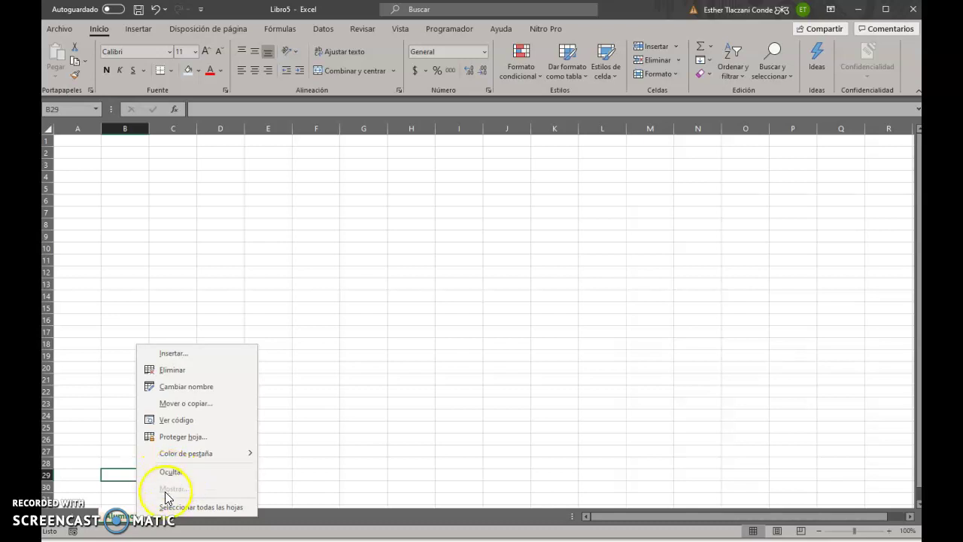
{"action": "left_click", "coordinate": [334, 456]}
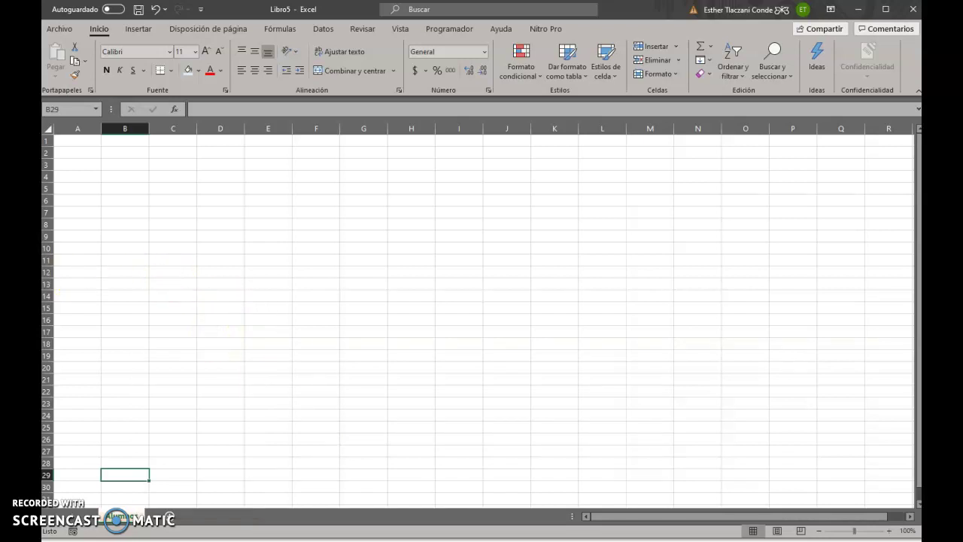
{"action": "left_click", "coordinate": [95, 130]}
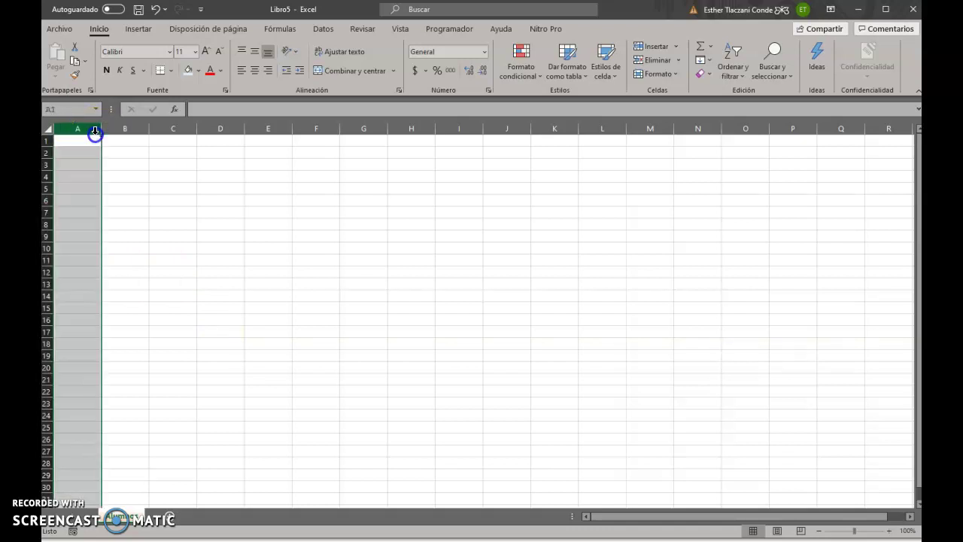
{"action": "left_click", "coordinate": [123, 129]}
{"action": "left_click", "coordinate": [164, 129]}
{"action": "left_click", "coordinate": [313, 166]}
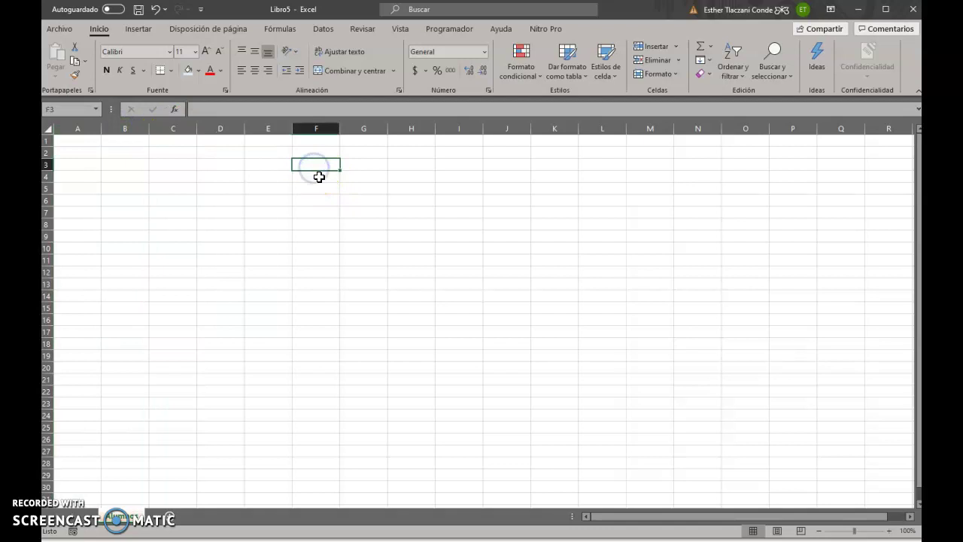
{"action": "key", "text": "Right"}
{"action": "key", "text": "Right"}
{"action": "key", "text": "Right"}
{"action": "key", "text": "Right"}
{"action": "key", "text": "Right"}
{"action": "key", "text": "Right"}
{"action": "key", "text": "Right"}
{"action": "key", "text": "Right"}
{"action": "key", "text": "Right"}
{"action": "key", "text": "Right"}
{"action": "key", "text": "Right"}
{"action": "key", "text": "Right"}
{"action": "key", "text": "Right"}
{"action": "key", "text": "Right"}
{"action": "key", "text": "Right"}
{"action": "key", "text": "Right"}
{"action": "key", "text": "Right"}
{"action": "key", "text": "Right"}
{"action": "key", "text": "Right"}
{"action": "key", "text": "Right"}
{"action": "key", "text": "Right"}
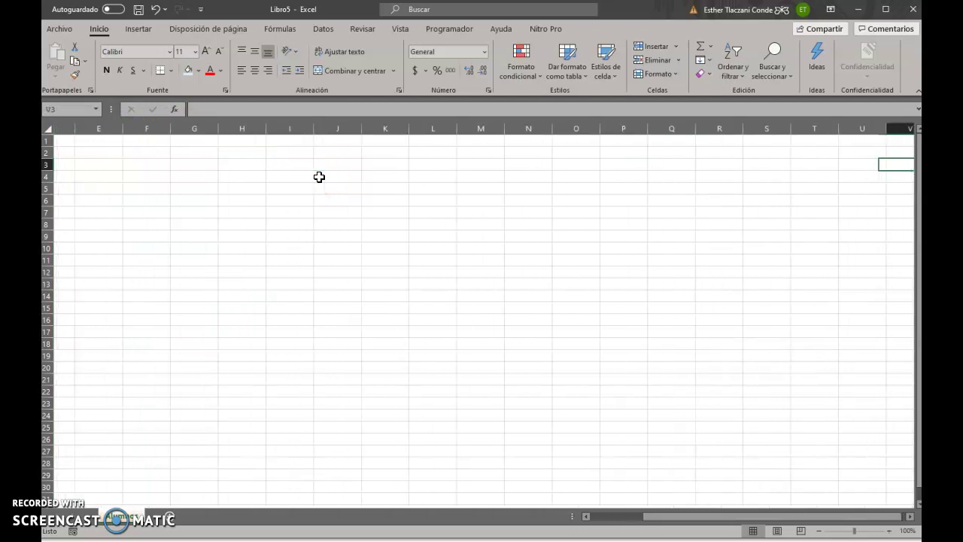
{"action": "key", "text": "Right"}
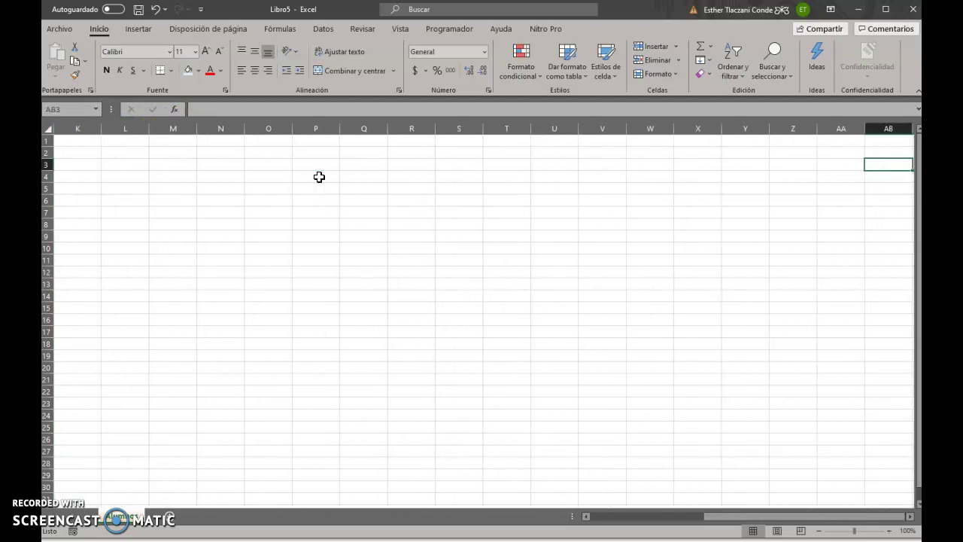
{"action": "key", "text": "Left"}
{"action": "key", "text": "Right"}
{"action": "key", "text": "Right"}
{"action": "key", "text": "Right"}
{"action": "key", "text": "Right"}
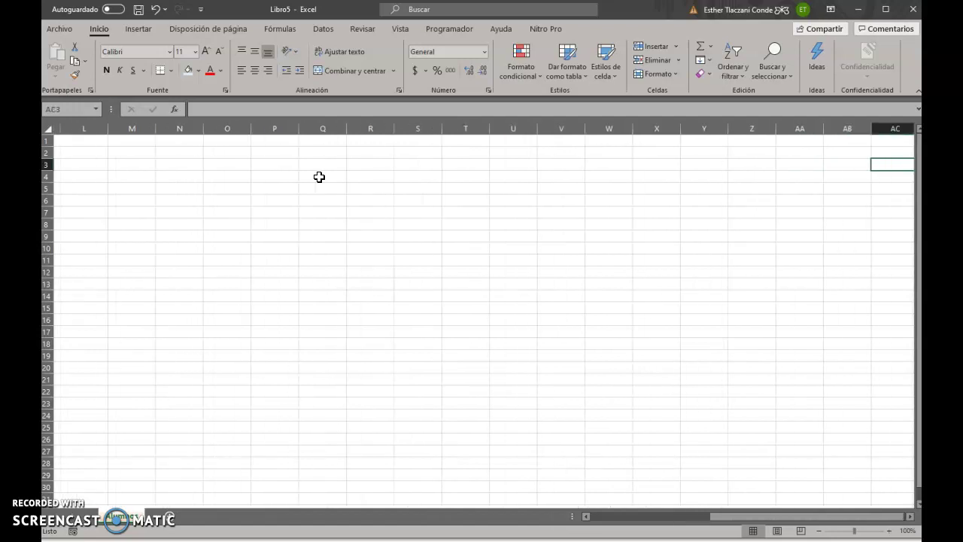
{"action": "key", "text": "Right"}
{"action": "key", "text": "Right"}
{"action": "key", "text": "Right"}
{"action": "key", "text": "Right"}
{"action": "key", "text": "Right"}
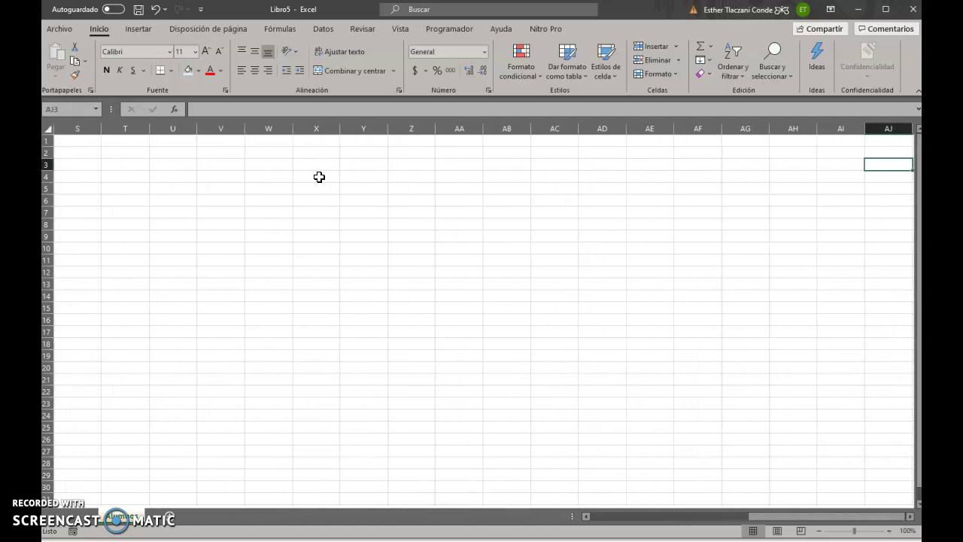
{"action": "key", "text": "Left"}
{"action": "key", "text": "Left"}
{"action": "key", "text": "Left"}
{"action": "key", "text": "Left"}
{"action": "key", "text": "Left"}
{"action": "key", "text": "Left"}
{"action": "key", "text": "Left"}
{"action": "key", "text": "Left"}
{"action": "key", "text": "Left"}
{"action": "key", "text": "Left"}
{"action": "key", "text": "Left"}
{"action": "key", "text": "Left"}
{"action": "key", "text": "Left"}
{"action": "key", "text": "Left"}
{"action": "key", "text": "Left"}
{"action": "key", "text": "Left"}
{"action": "key", "text": "Left"}
{"action": "key", "text": "Left"}
{"action": "key", "text": "Left"}
{"action": "key", "text": "Left"}
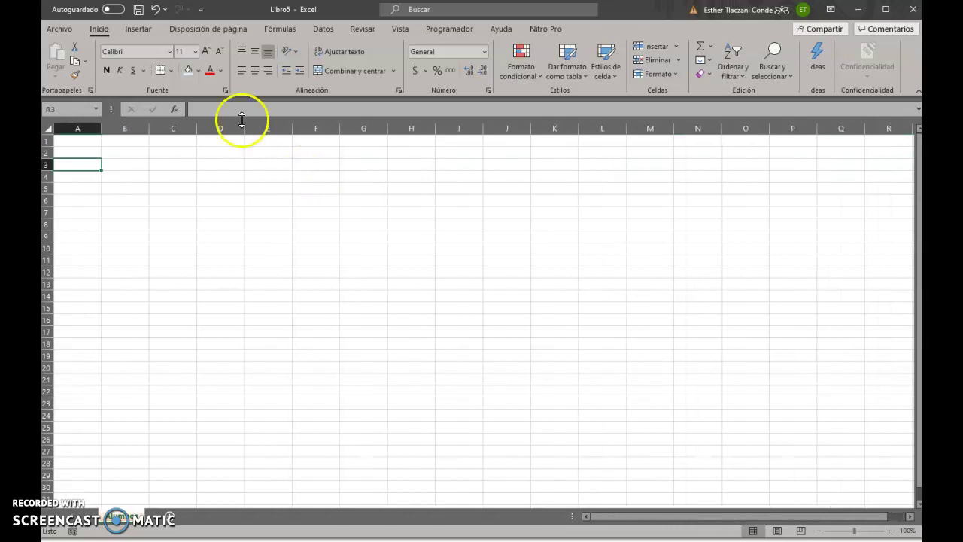
{"action": "left_click", "coordinate": [72, 156]}
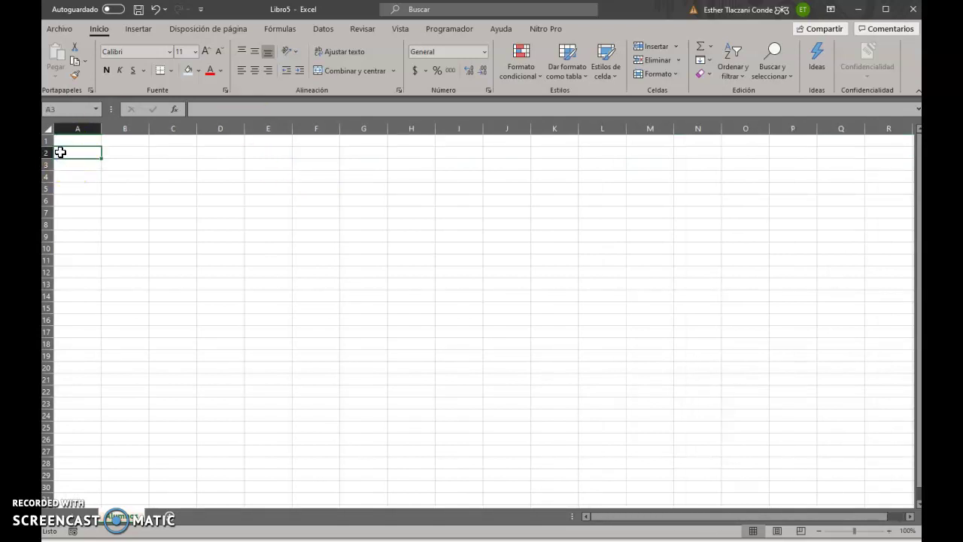
{"action": "left_click", "coordinate": [47, 154]}
{"action": "left_click", "coordinate": [48, 165]}
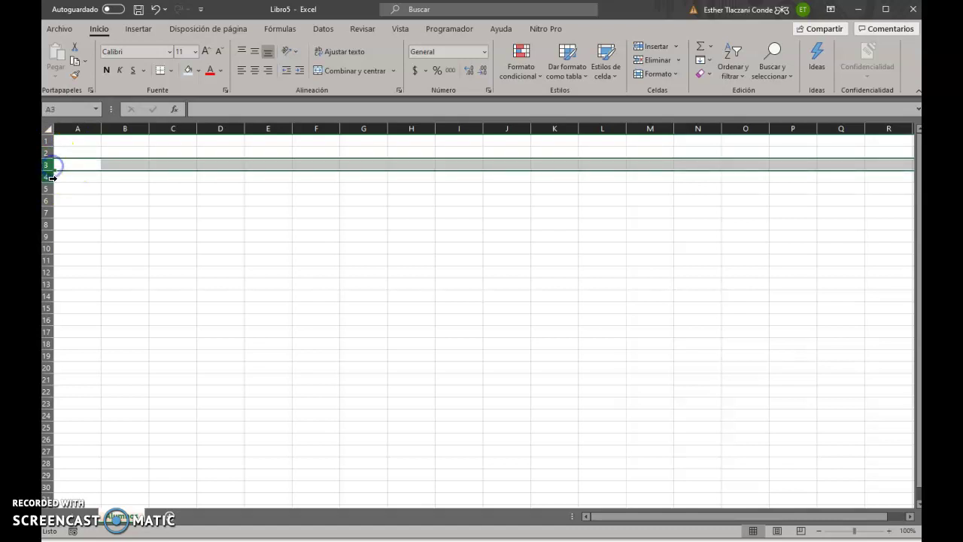
{"action": "left_click", "coordinate": [48, 177]}
{"action": "left_click", "coordinate": [48, 140]}
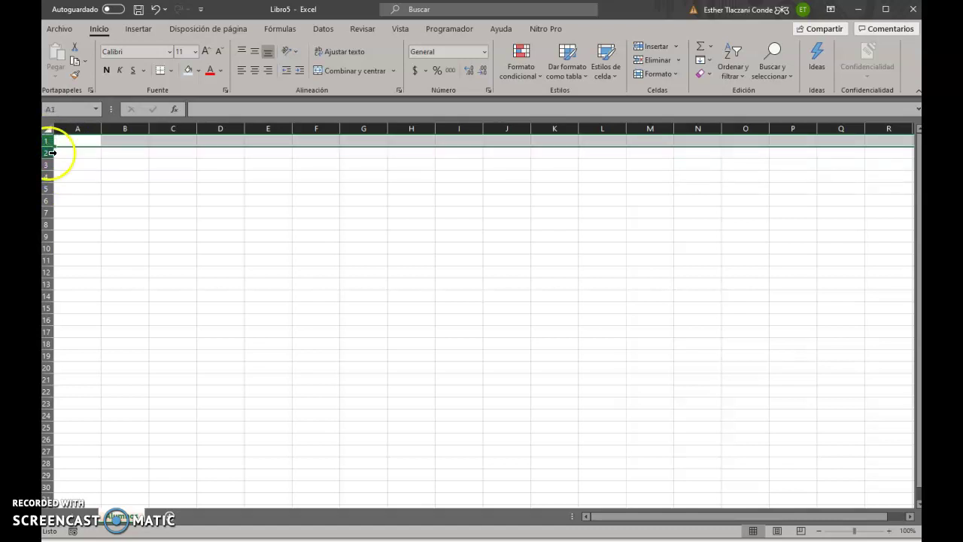
{"action": "left_click", "coordinate": [47, 153]}
{"action": "left_click", "coordinate": [47, 164]}
{"action": "left_click", "coordinate": [47, 177]}
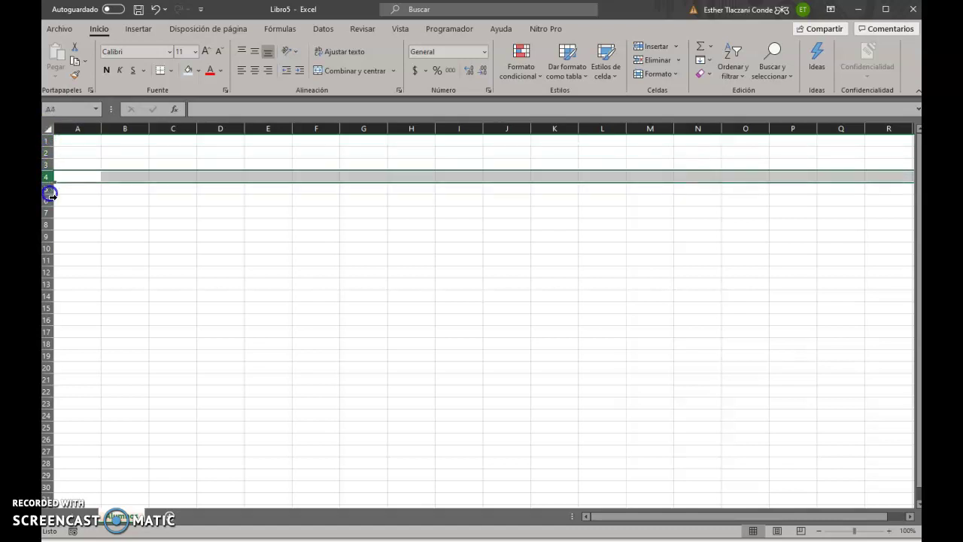
{"action": "left_click", "coordinate": [49, 236]}
{"action": "left_click", "coordinate": [49, 213]}
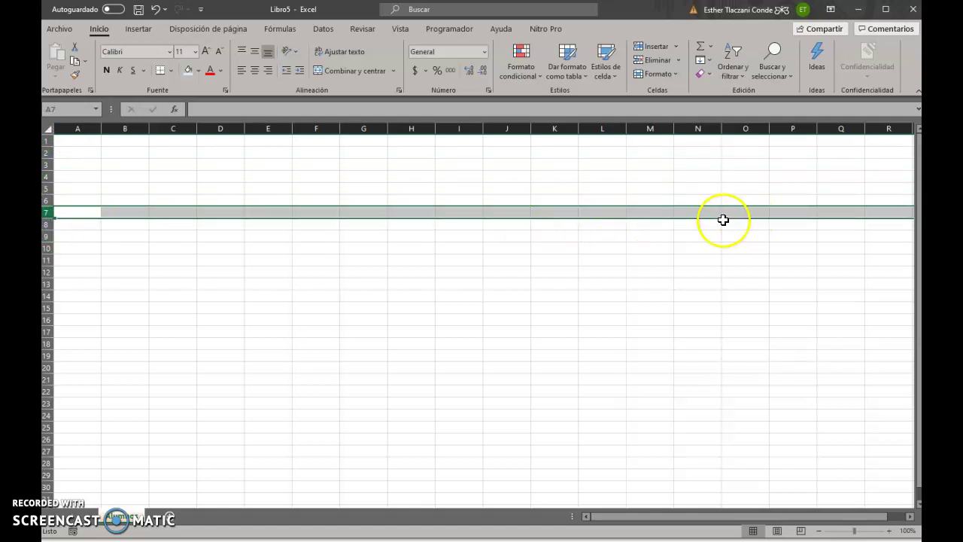
{"action": "left_click", "coordinate": [125, 129]}
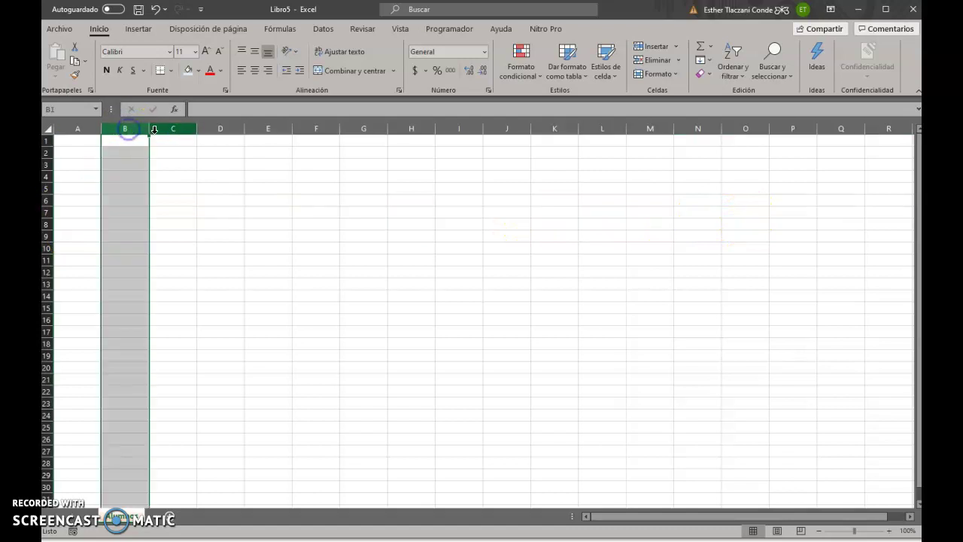
{"action": "left_click", "coordinate": [180, 130]}
{"action": "left_click", "coordinate": [219, 129]}
{"action": "left_click", "coordinate": [278, 190]}
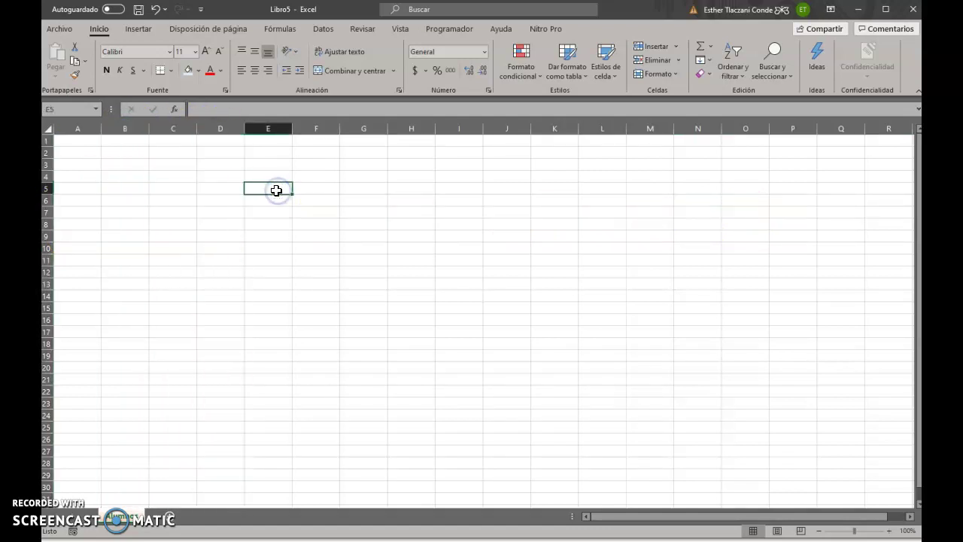
{"action": "left_click", "coordinate": [116, 163]}
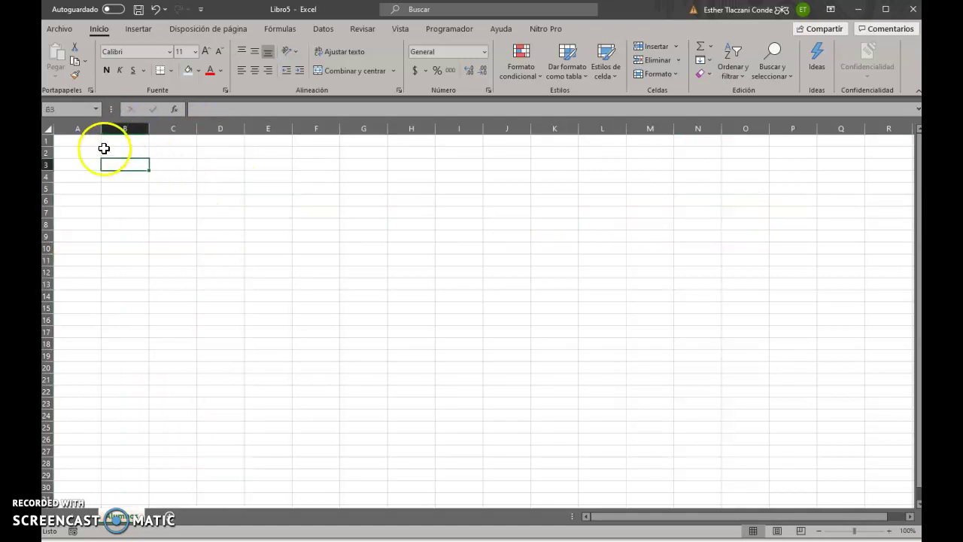
{"action": "left_click", "coordinate": [125, 194]}
{"action": "left_click", "coordinate": [123, 178]}
{"action": "left_click", "coordinate": [122, 163]}
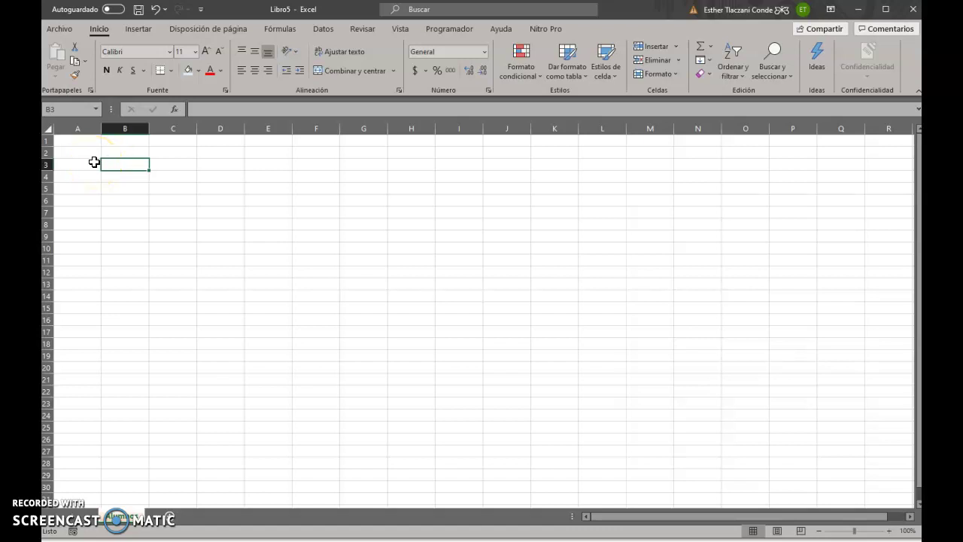
{"action": "left_click", "coordinate": [176, 177]}
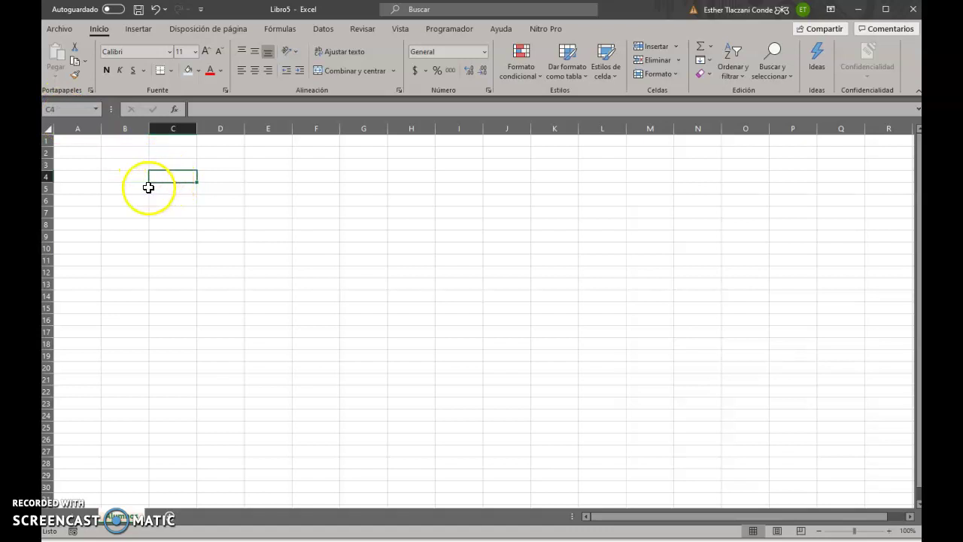
{"action": "left_click", "coordinate": [314, 237]}
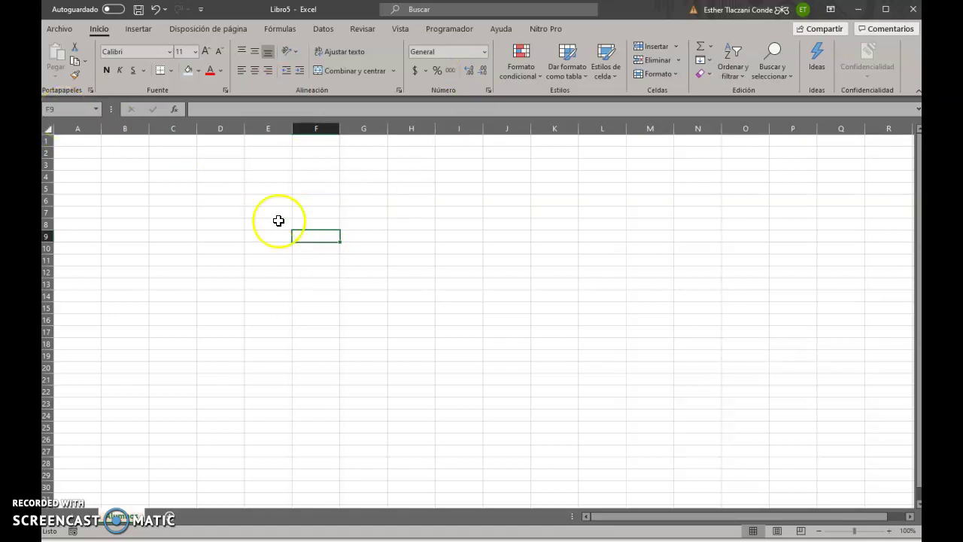
Enter the person's full name into cell F9 through the formula bar
{"action": "left_click", "coordinate": [198, 108]}
{"action": "left_click", "coordinate": [207, 110]}
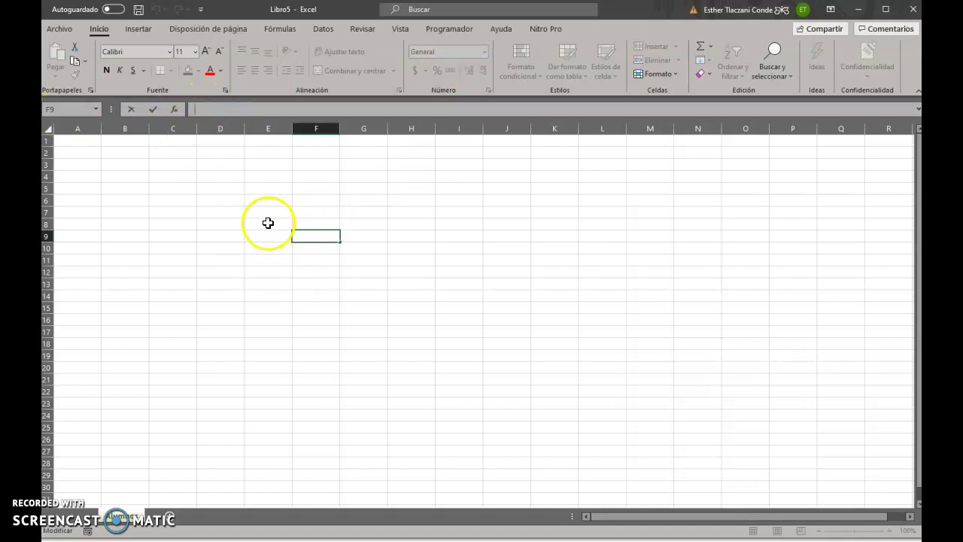
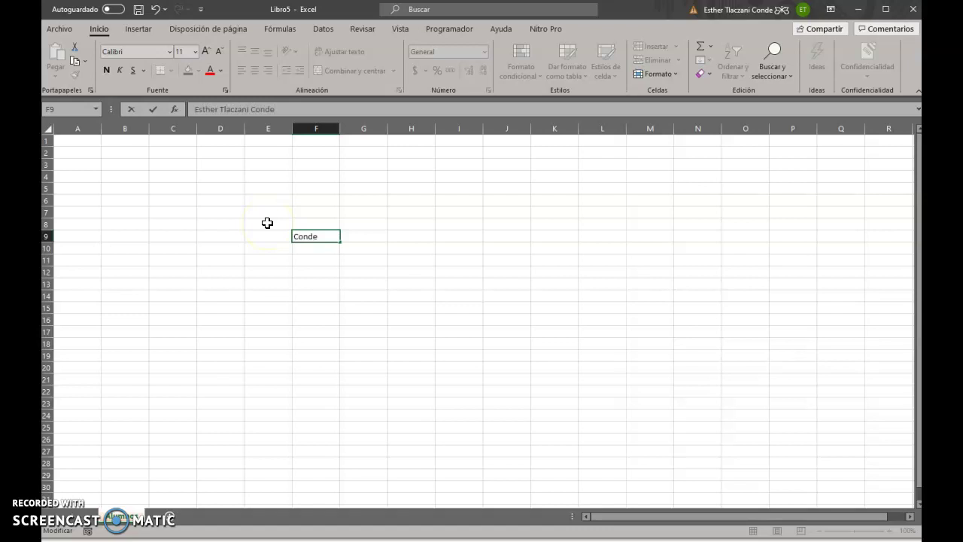
{"action": "left_click", "coordinate": [331, 263]}
{"action": "left_click", "coordinate": [321, 238]}
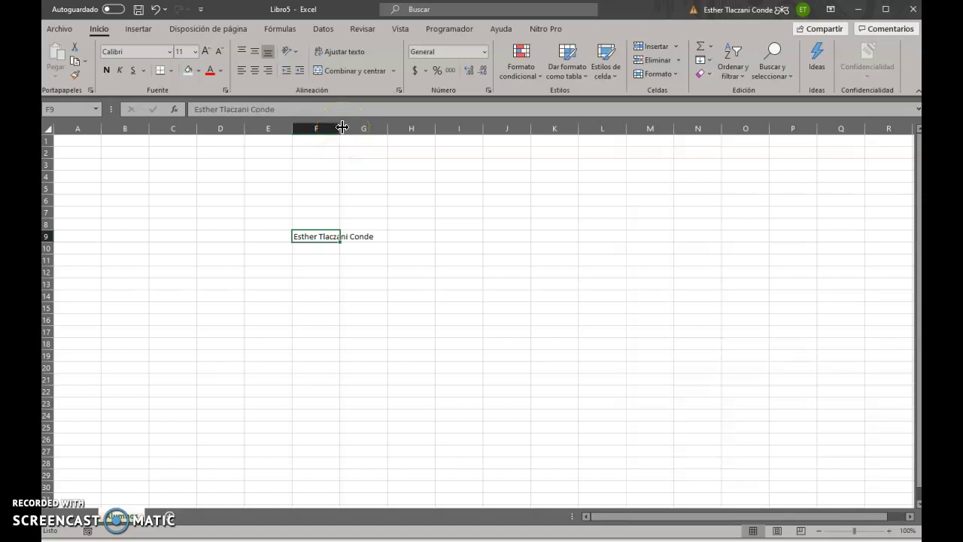
{"action": "double_click", "coordinate": [342, 128]}
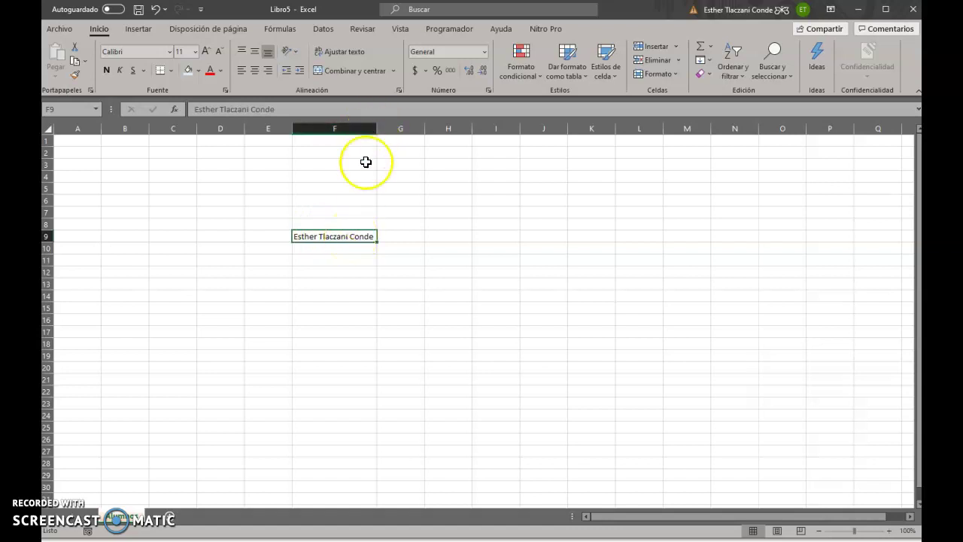
{"action": "key", "text": "ctrl+z"}
{"action": "left_click", "coordinate": [322, 269]}
{"action": "left_click", "coordinate": [354, 236]}
{"action": "left_click", "coordinate": [318, 236]}
{"action": "left_click", "coordinate": [324, 299]}
{"action": "left_click_drag", "start_coordinate": [316, 240], "coordinate": [378, 238]}
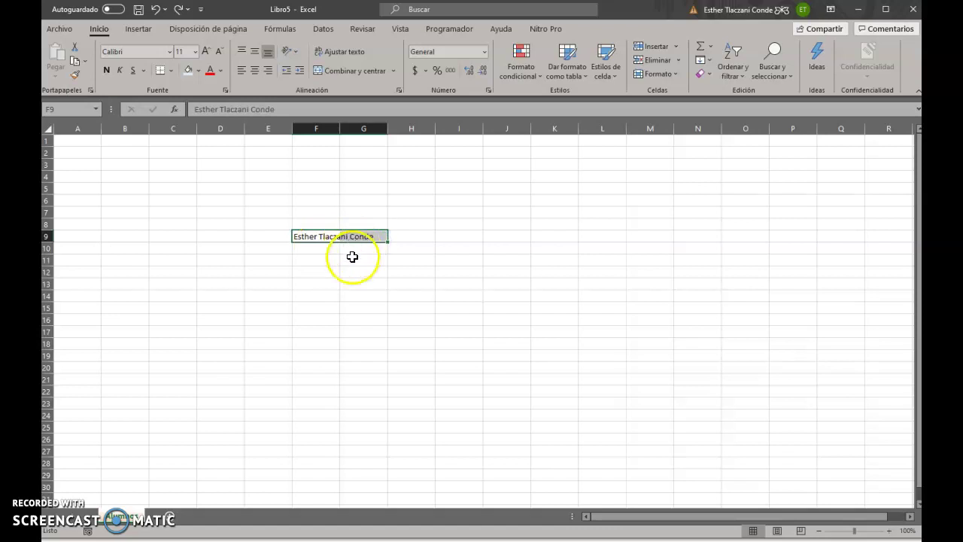
{"action": "left_click", "coordinate": [352, 259]}
{"action": "left_click", "coordinate": [326, 235]}
{"action": "left_click", "coordinate": [368, 237]}
{"action": "left_click", "coordinate": [320, 240]}
{"action": "left_click", "coordinate": [339, 292]}
{"action": "left_click", "coordinate": [322, 238]}
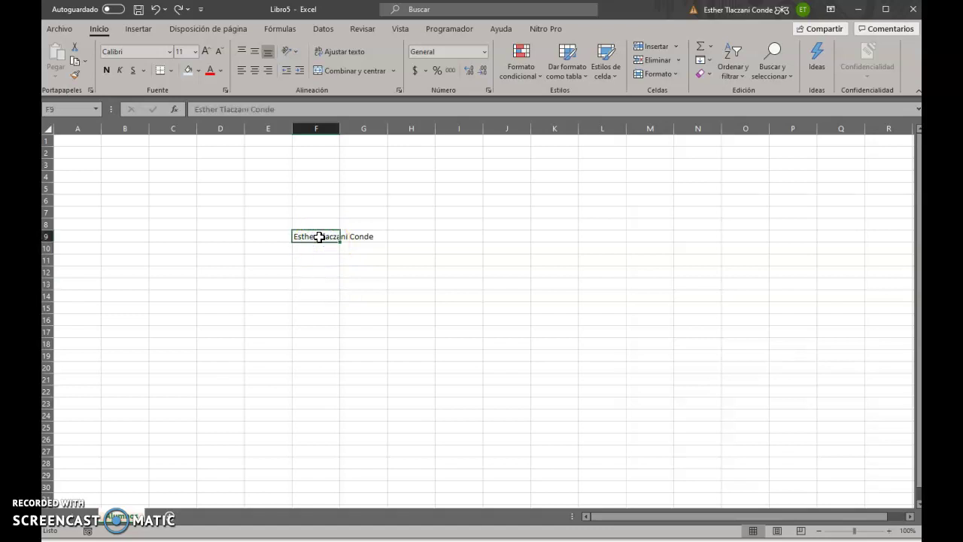
{"action": "left_click", "coordinate": [361, 238]}
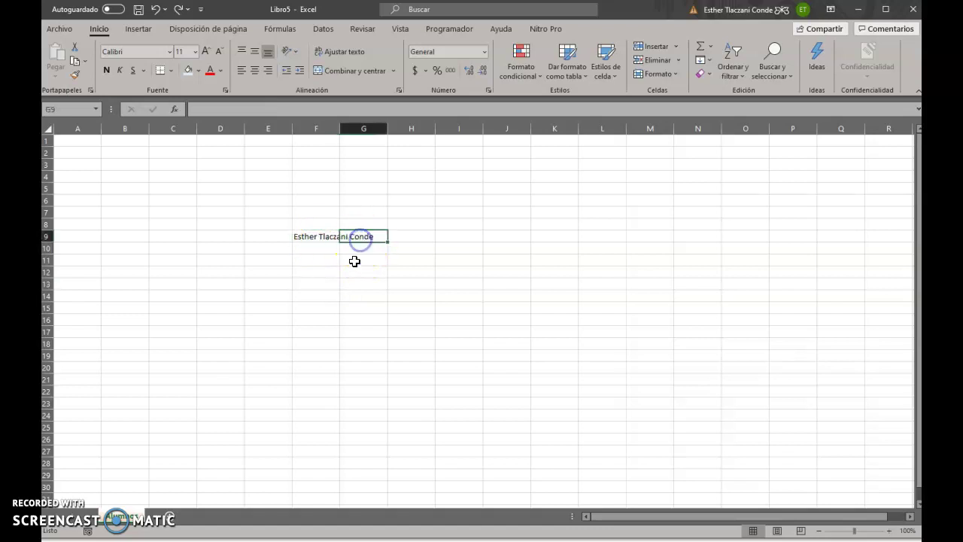
{"action": "left_click", "coordinate": [324, 237]}
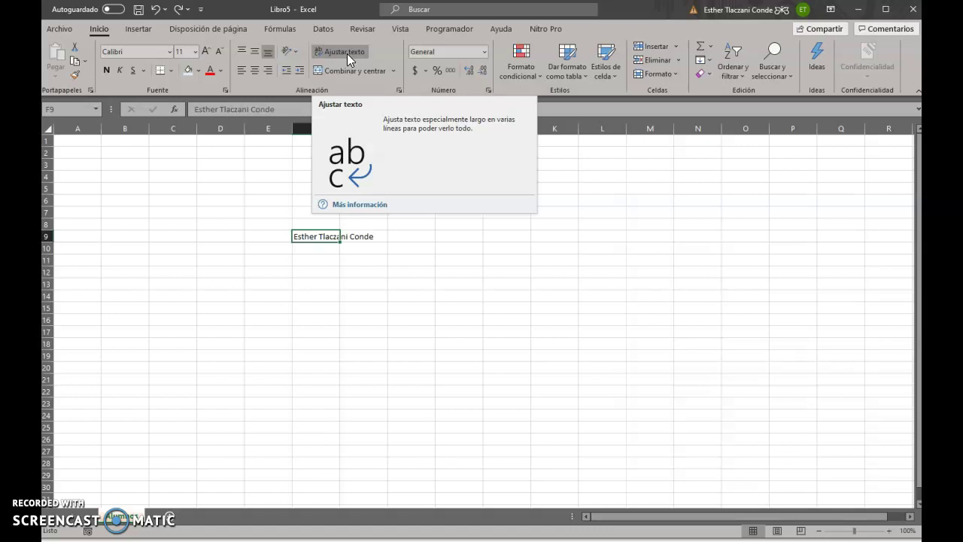
Apply Ajustar texto to cell F9 so the name wraps onto three lines
{"action": "left_click", "coordinate": [289, 342]}
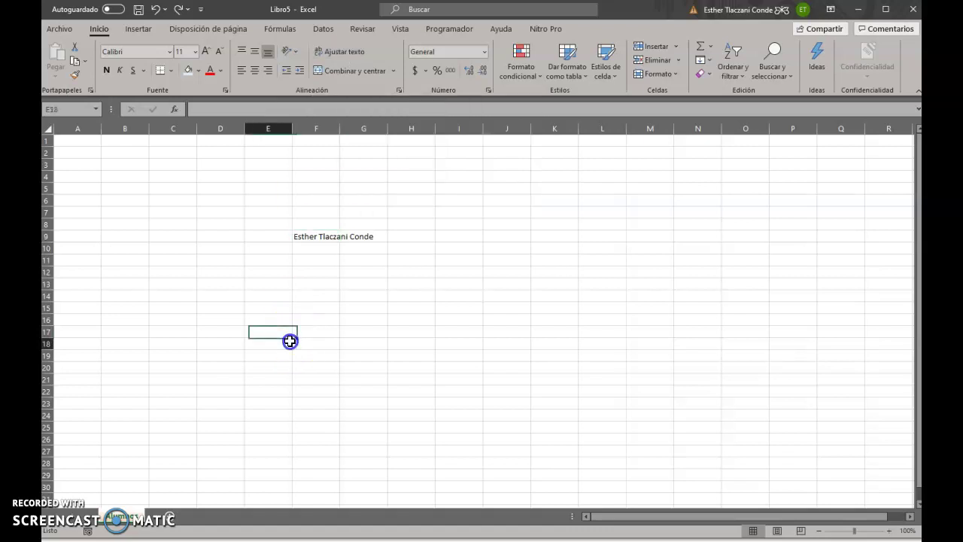
{"action": "left_click", "coordinate": [330, 238]}
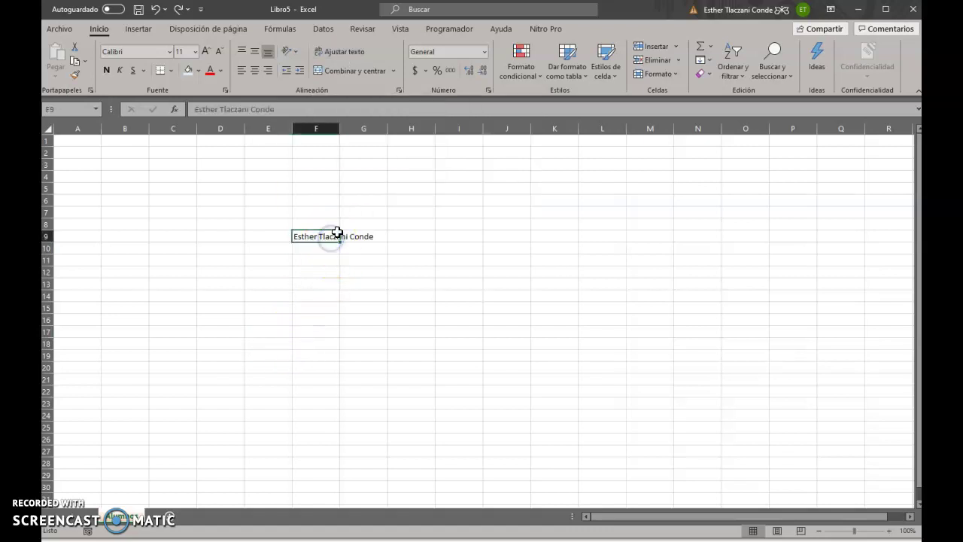
{"action": "left_click", "coordinate": [344, 63]}
{"action": "left_click", "coordinate": [340, 58]}
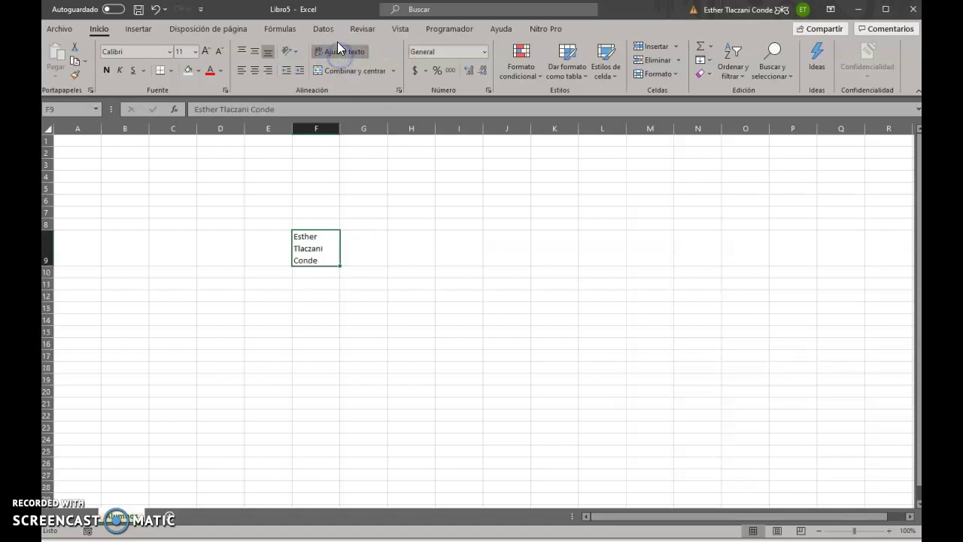
{"action": "left_click", "coordinate": [287, 331]}
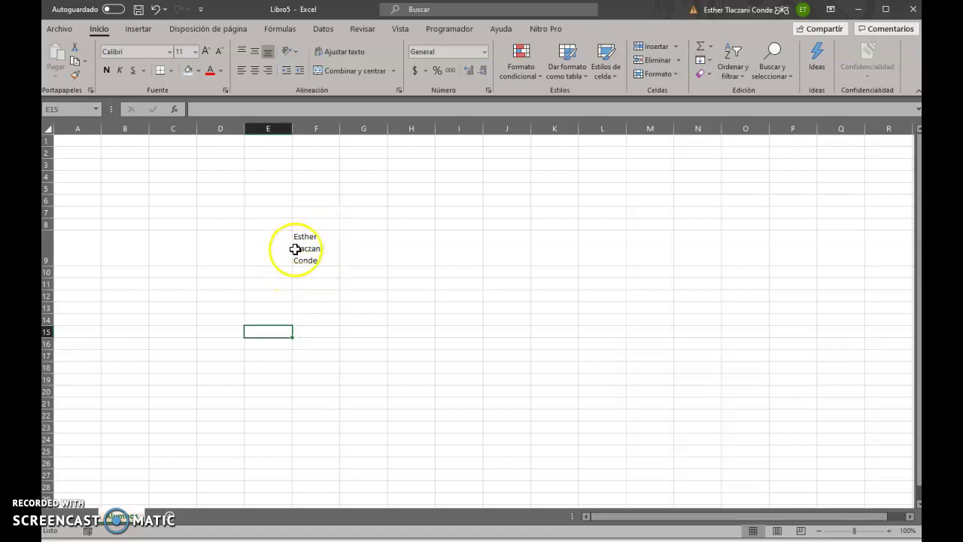
{"action": "left_click", "coordinate": [308, 248]}
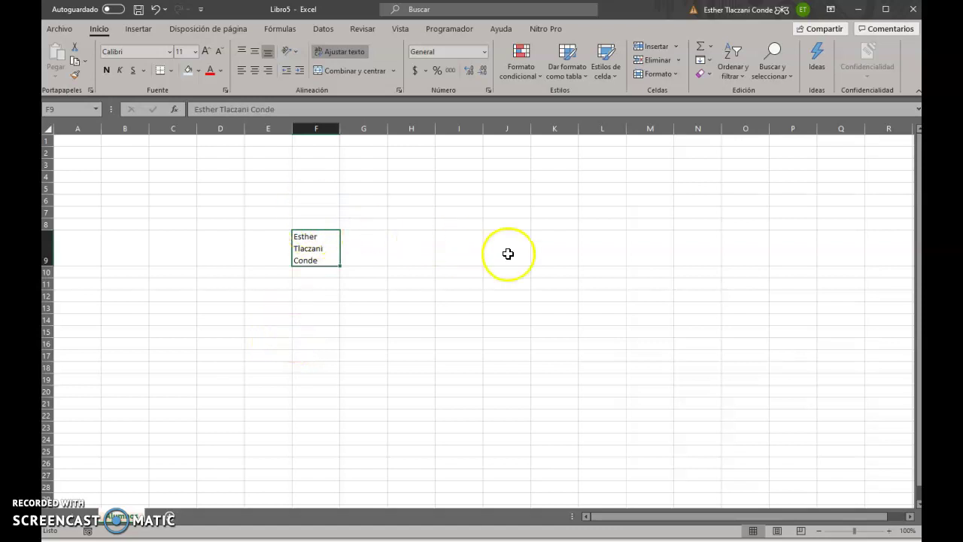
{"action": "left_click", "coordinate": [308, 346]}
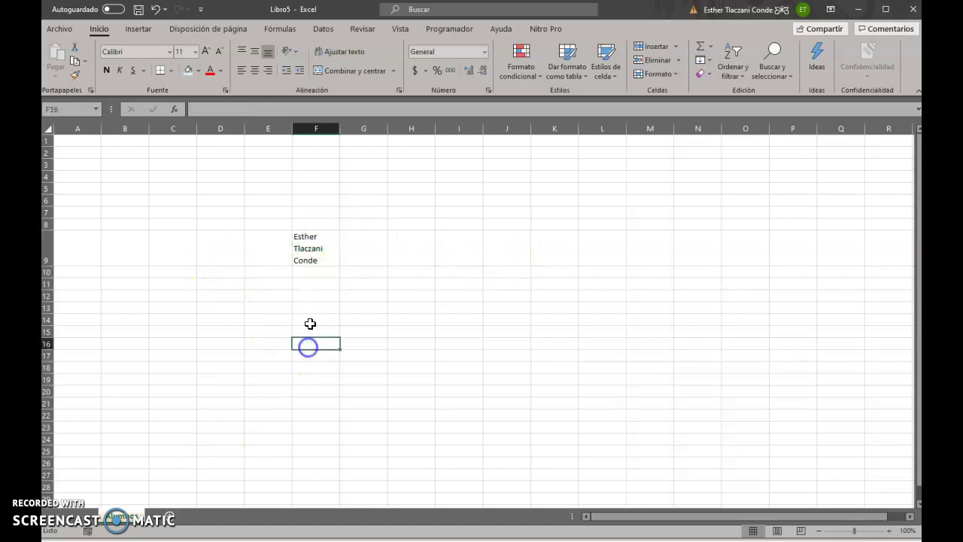
{"action": "left_click", "coordinate": [316, 254]}
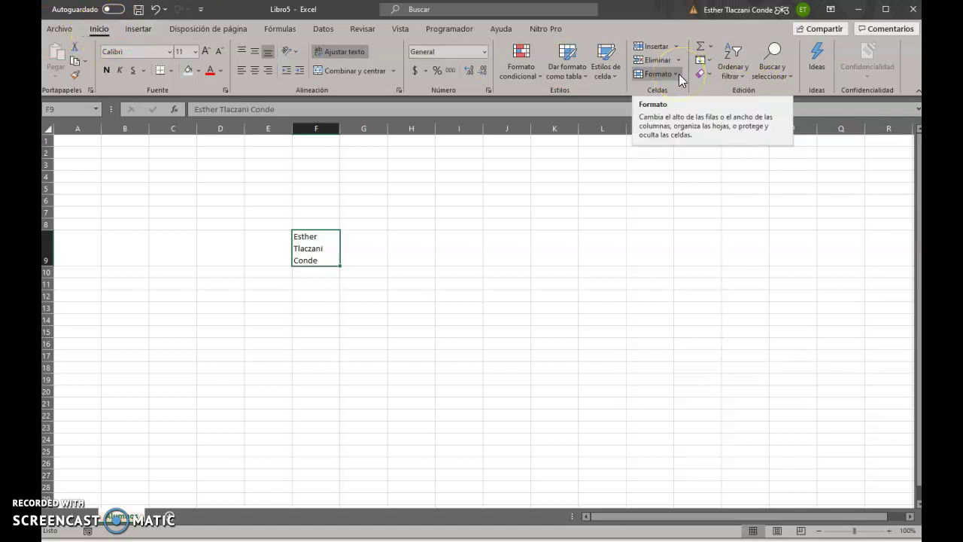
{"action": "left_click", "coordinate": [673, 73]}
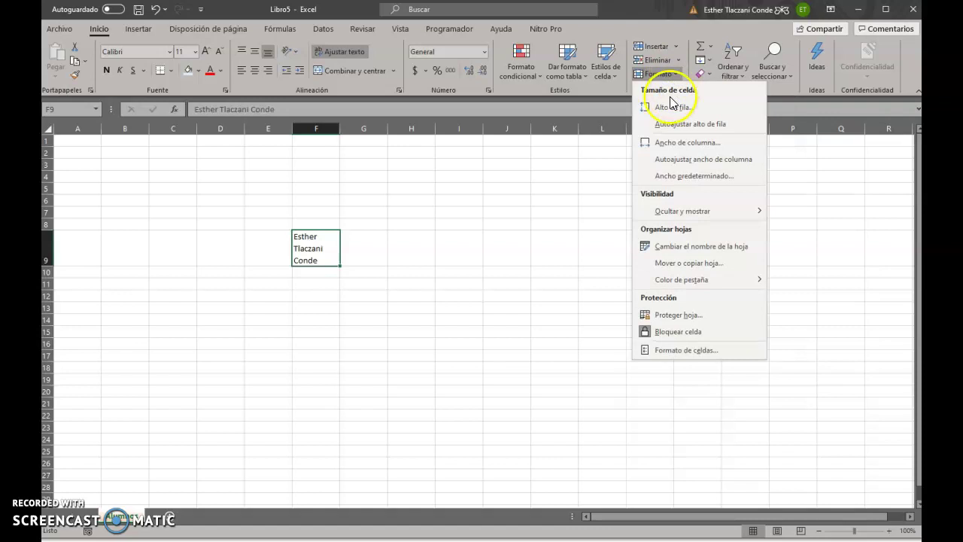
{"action": "left_click", "coordinate": [659, 146]}
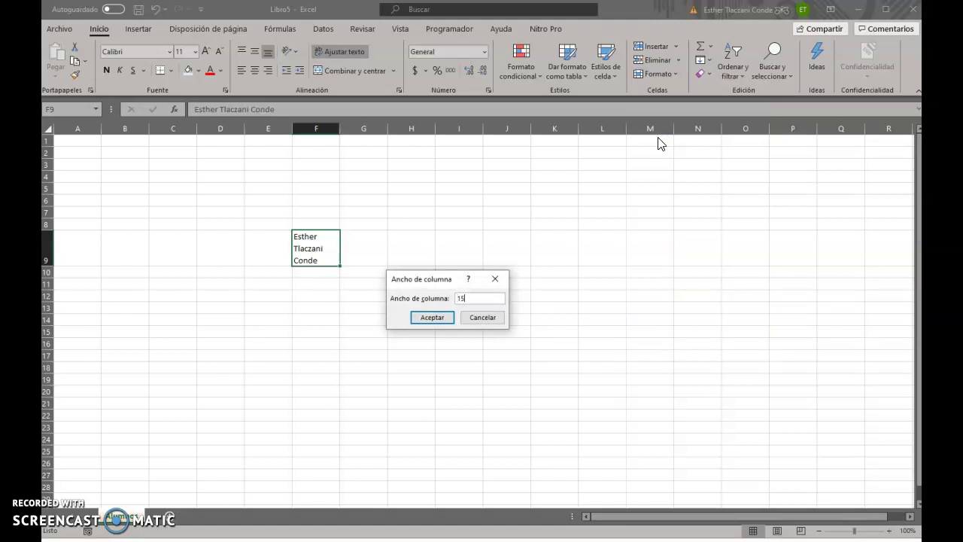
{"action": "key", "text": "Return"}
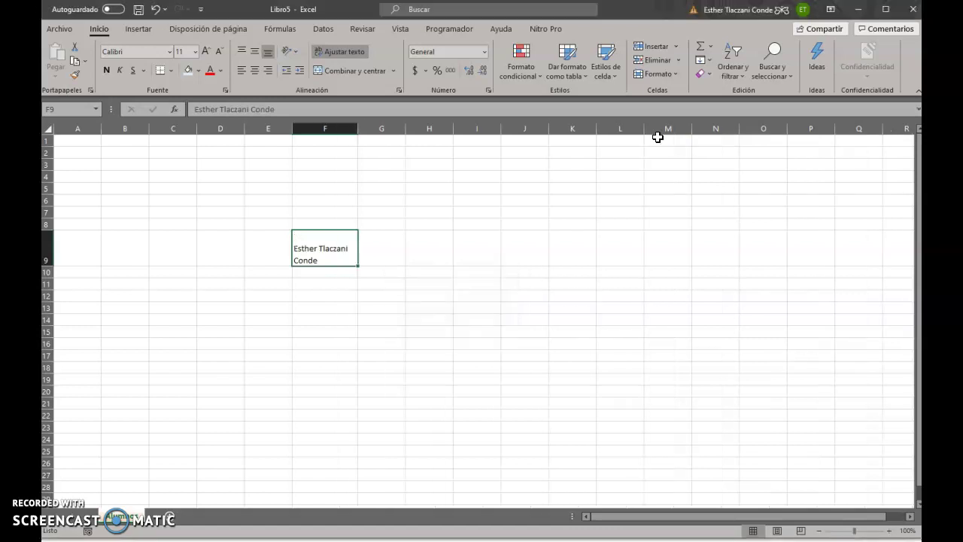
{"action": "left_click", "coordinate": [674, 76]}
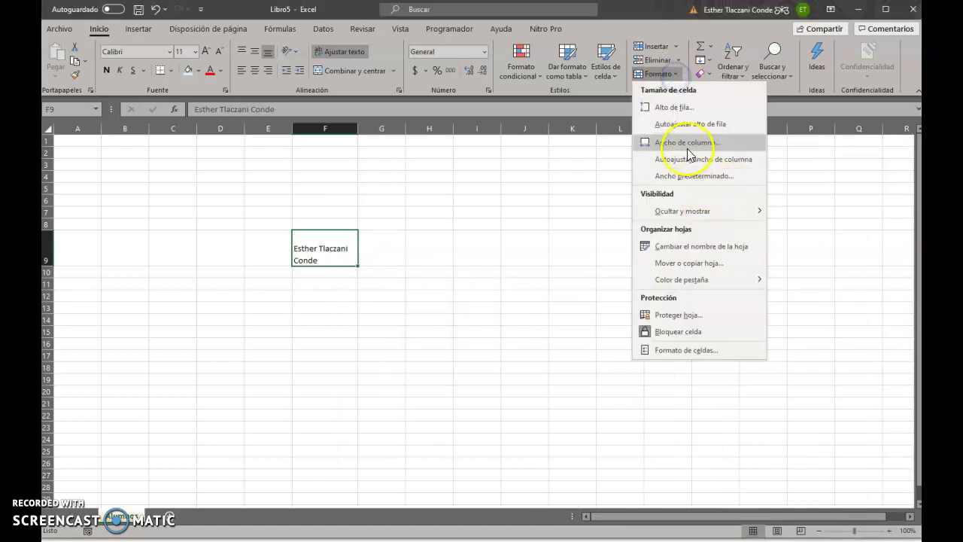
{"action": "left_click", "coordinate": [688, 148]}
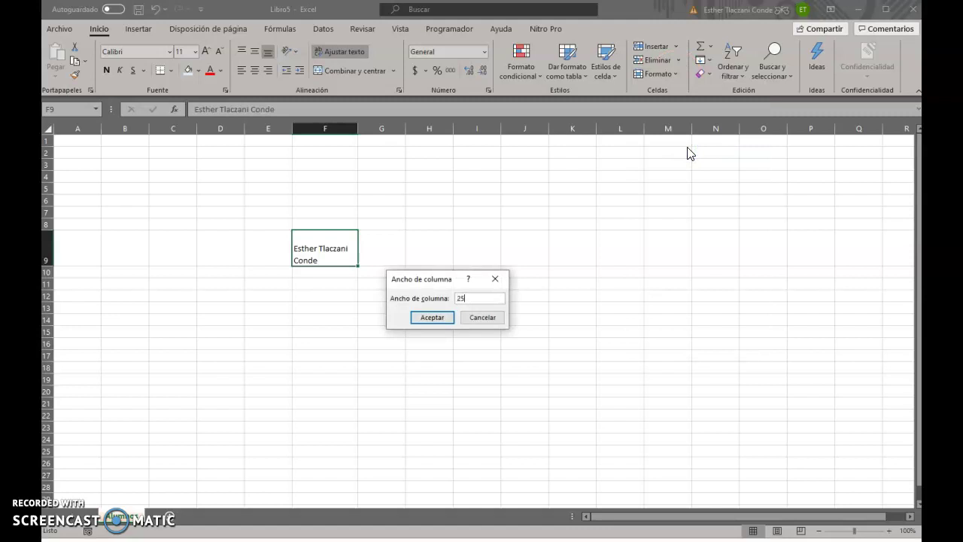
{"action": "key", "text": "Return"}
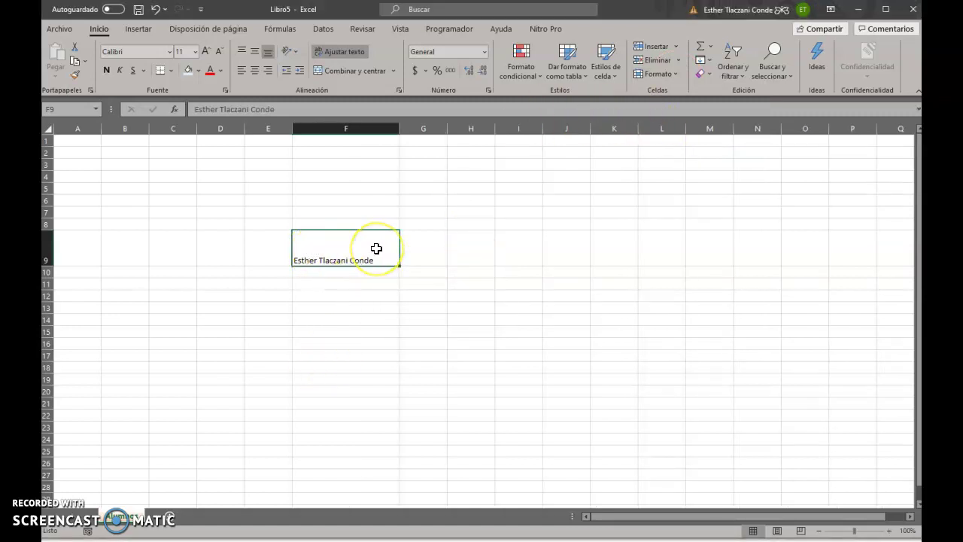
{"action": "left_click", "coordinate": [329, 282]}
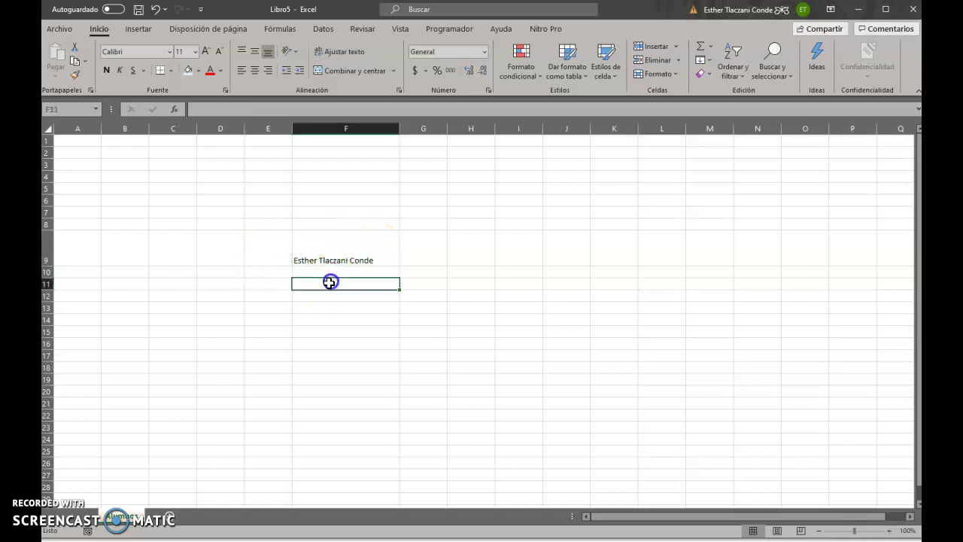
{"action": "left_click", "coordinate": [324, 250]}
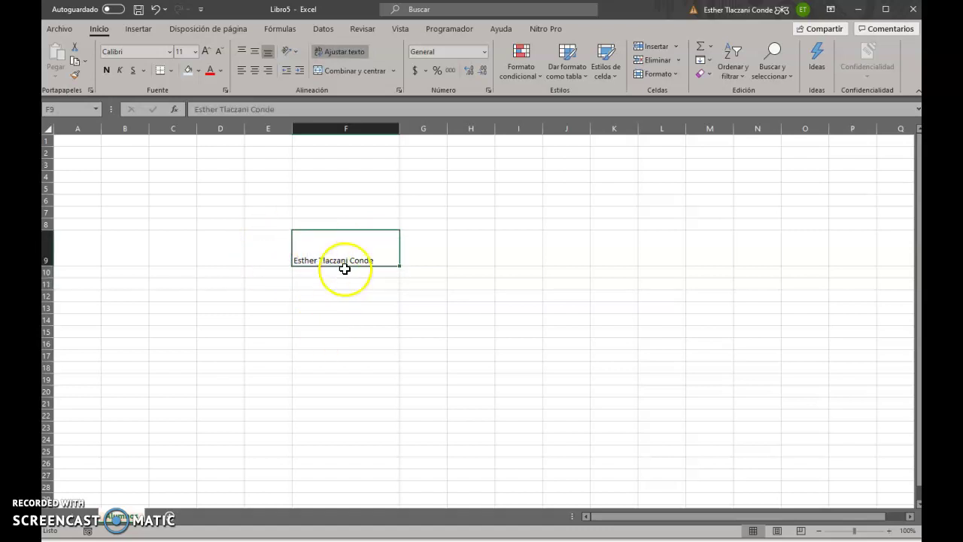
{"action": "left_click", "coordinate": [332, 295]}
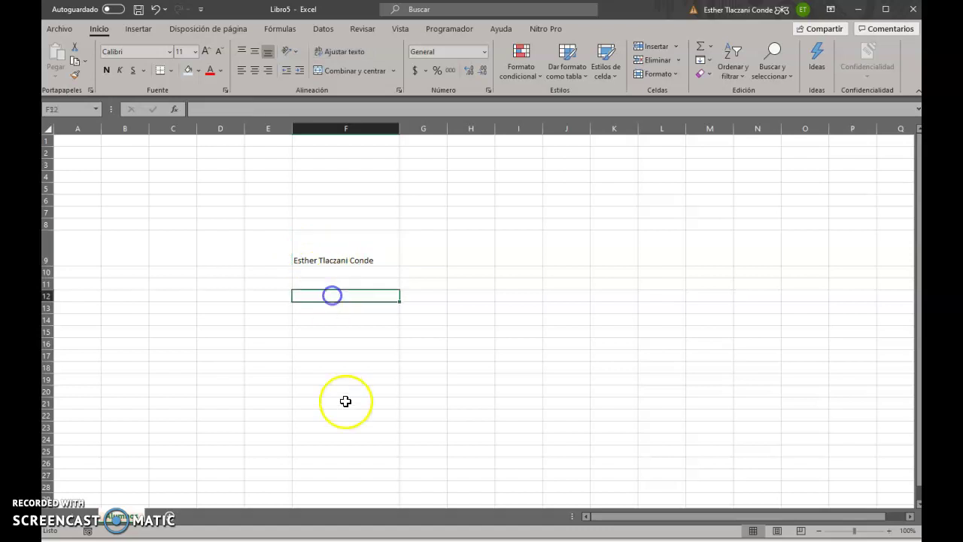
{"action": "left_click", "coordinate": [323, 258]}
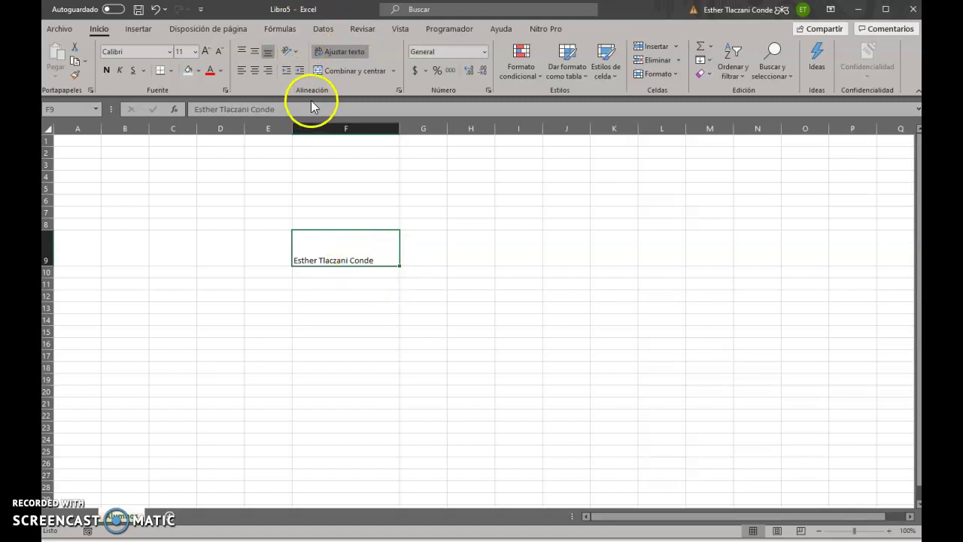
Turn off Ajustar texto on F9 and centre the name horizontally
{"action": "left_click", "coordinate": [255, 55]}
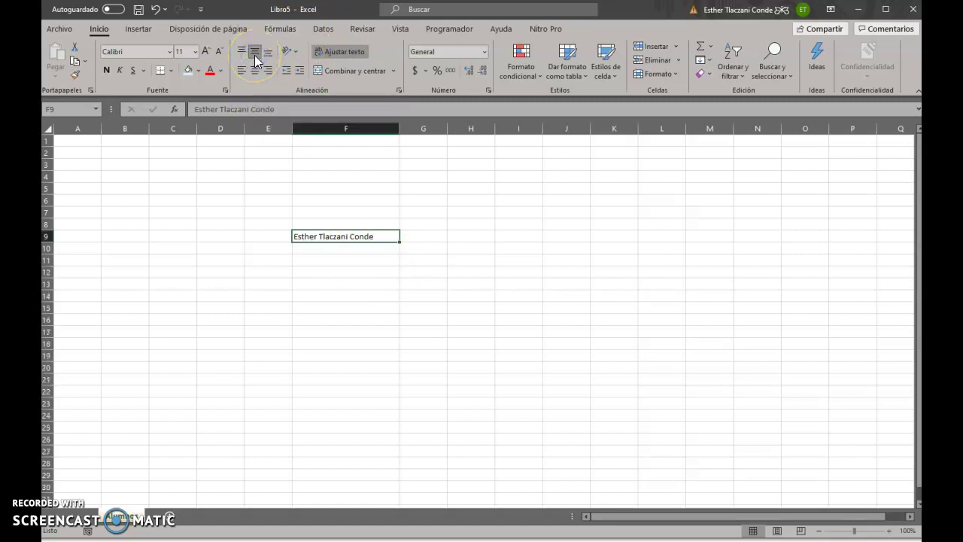
{"action": "left_click", "coordinate": [255, 70]}
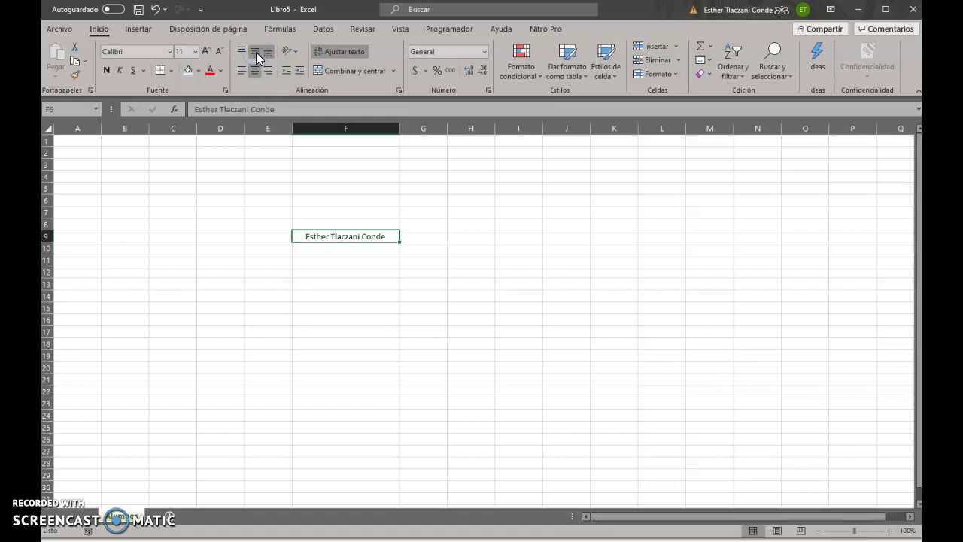
{"action": "left_click", "coordinate": [254, 71]}
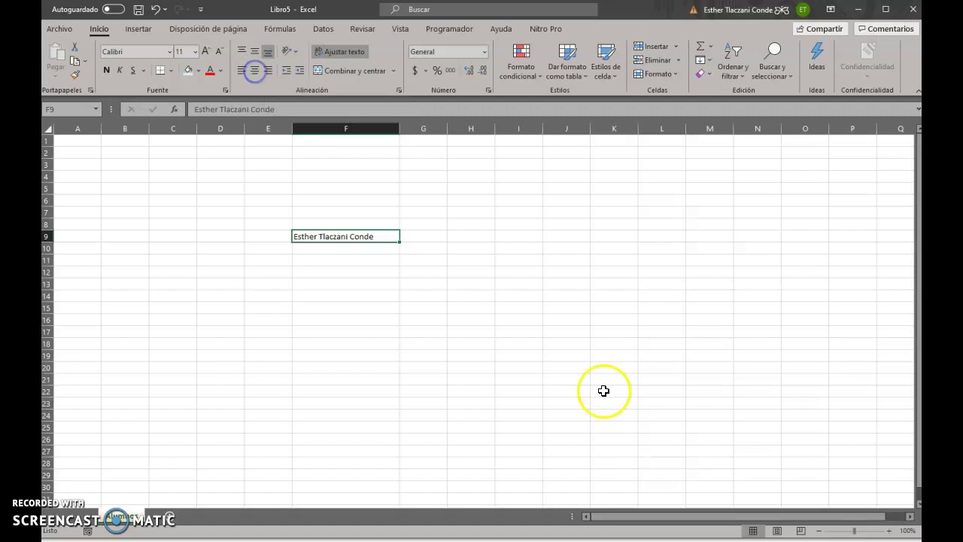
{"action": "left_click", "coordinate": [256, 70]}
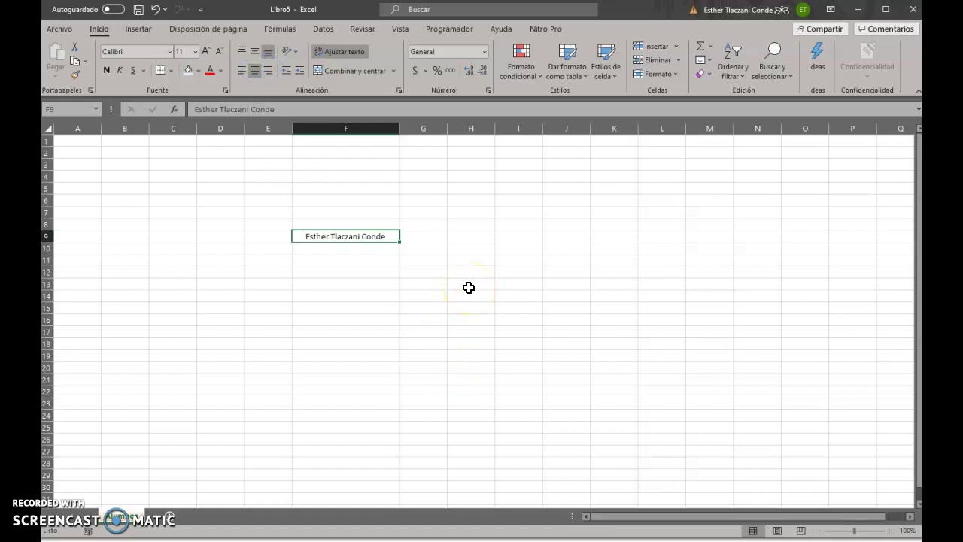
Select cells F2 through F8, then reselect the name cell F9
{"action": "left_click", "coordinate": [372, 306]}
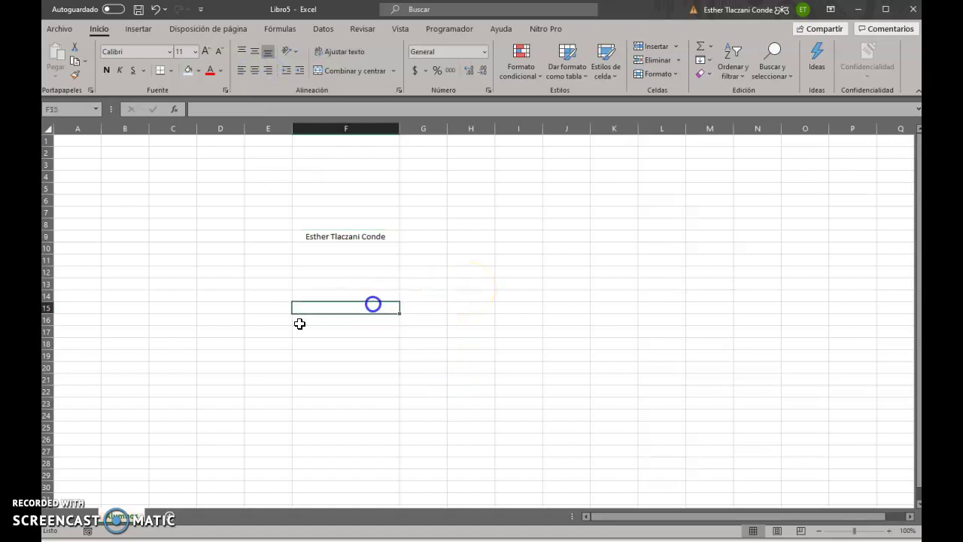
{"action": "left_click", "coordinate": [284, 256]}
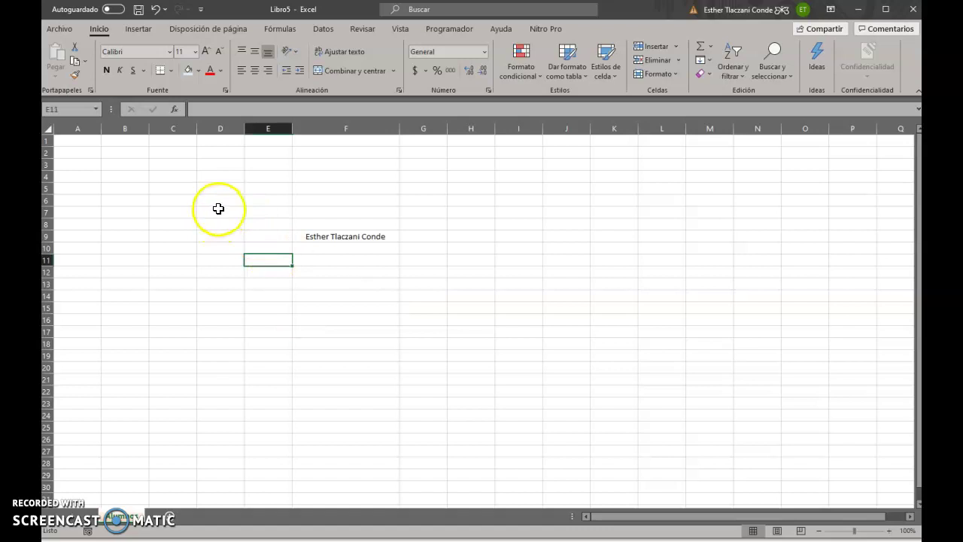
{"action": "left_click", "coordinate": [230, 213]}
{"action": "left_click_drag", "start_coordinate": [349, 154], "coordinate": [344, 221]}
{"action": "left_click", "coordinate": [342, 251]}
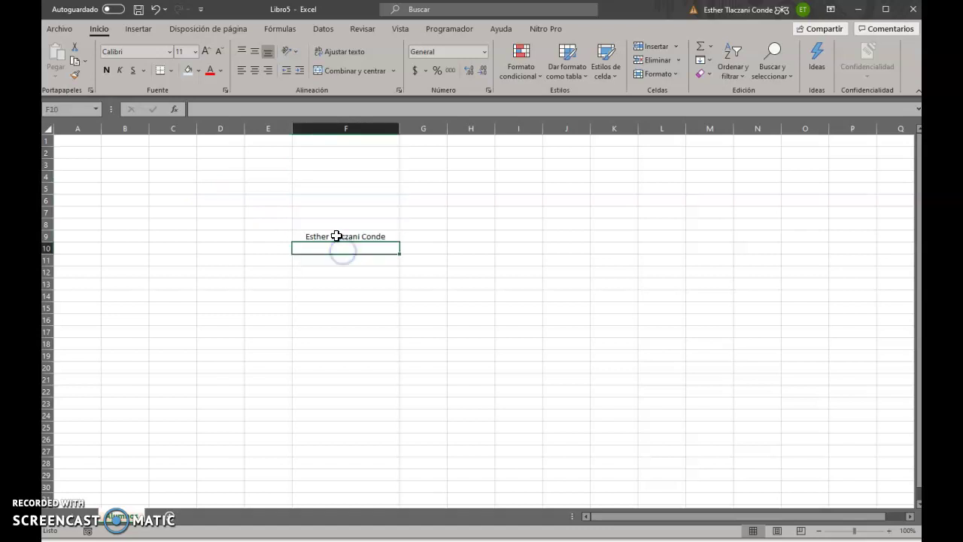
{"action": "left_click", "coordinate": [339, 234]}
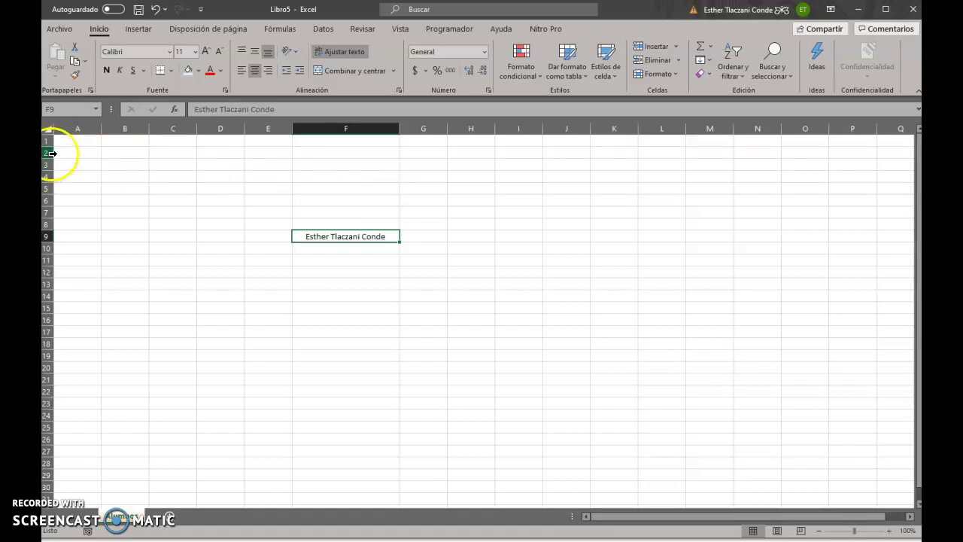
Delete rows 2 through 7 so the name shifts up into F3
{"action": "left_click", "coordinate": [51, 153]}
{"action": "left_click_drag", "start_coordinate": [51, 153], "coordinate": [67, 208]}
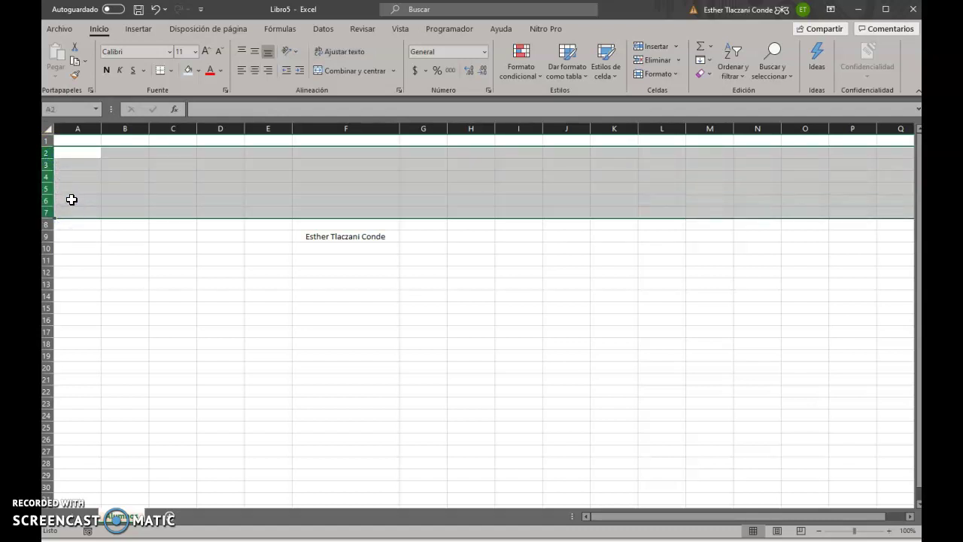
{"action": "right_click", "coordinate": [72, 192]}
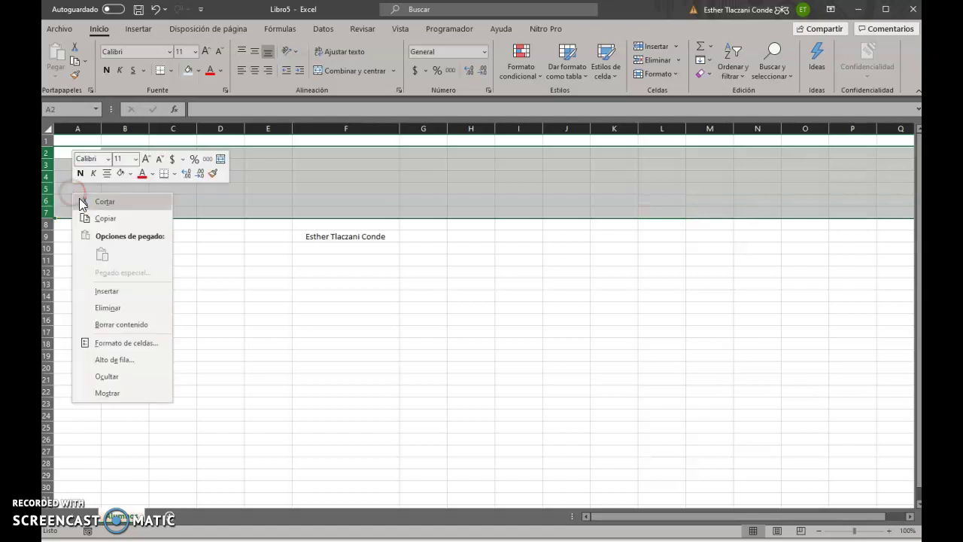
{"action": "left_click", "coordinate": [108, 309]}
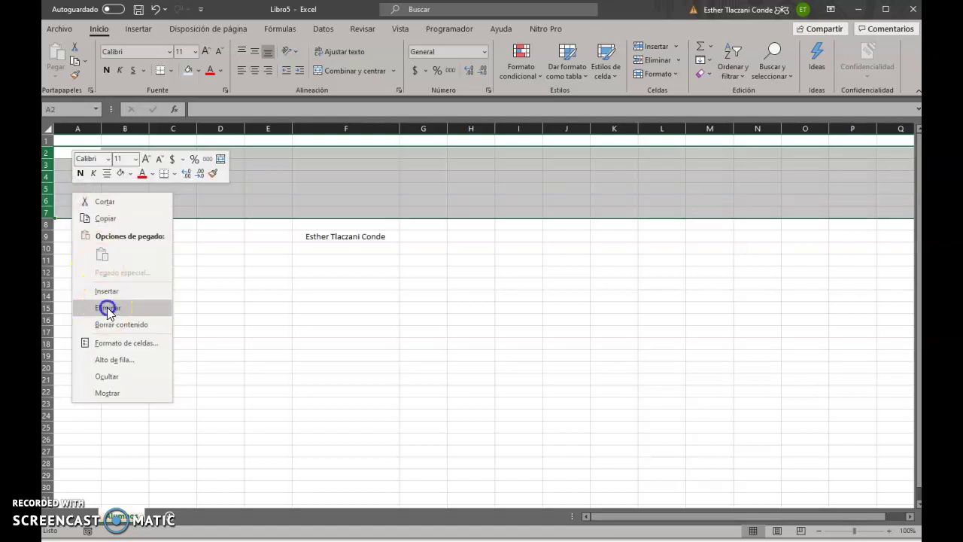
{"action": "left_click", "coordinate": [249, 246]}
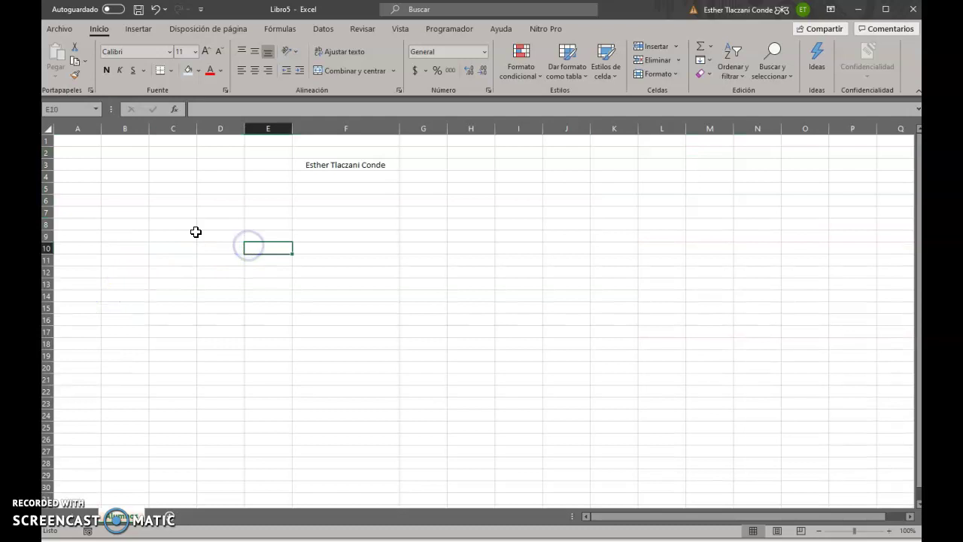
Select the whole of column G
{"action": "left_click", "coordinate": [392, 191]}
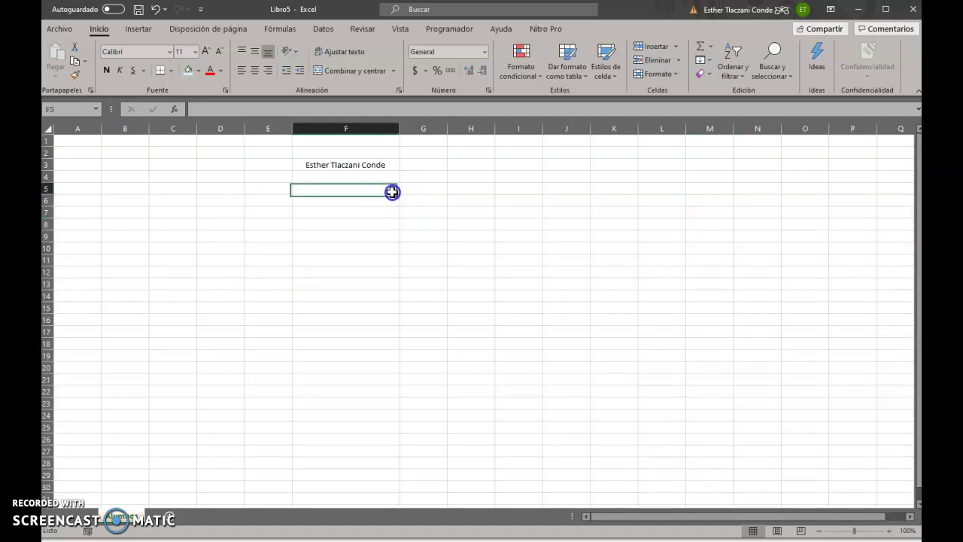
{"action": "left_click", "coordinate": [416, 153]}
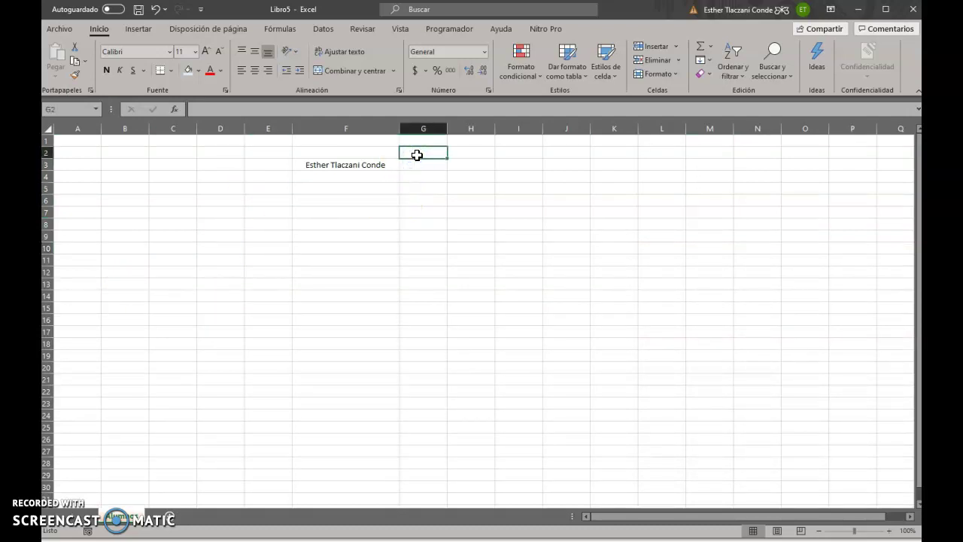
{"action": "left_click", "coordinate": [428, 128]}
{"action": "left_click", "coordinate": [430, 132]}
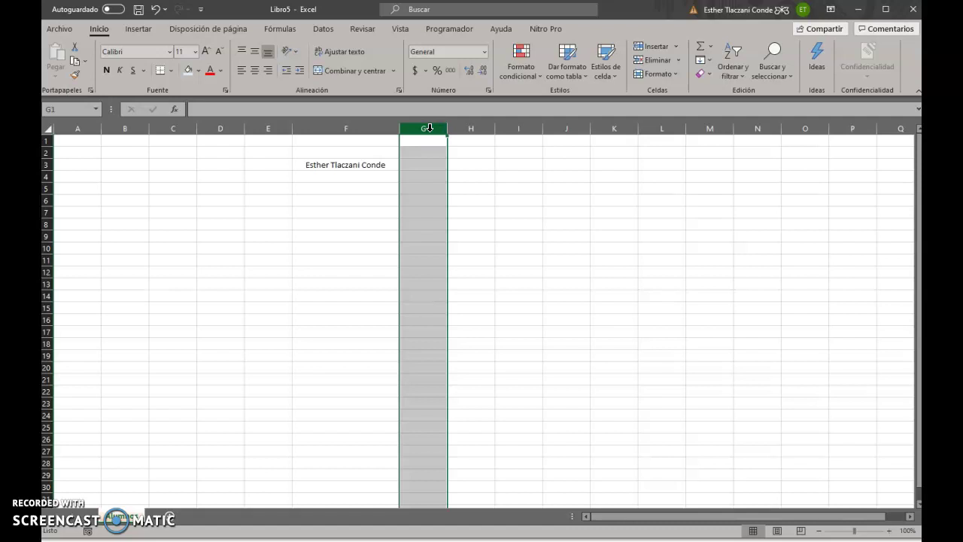
Insert a blank column at G with Insertar, then select name cell F3
{"action": "right_click", "coordinate": [429, 128]}
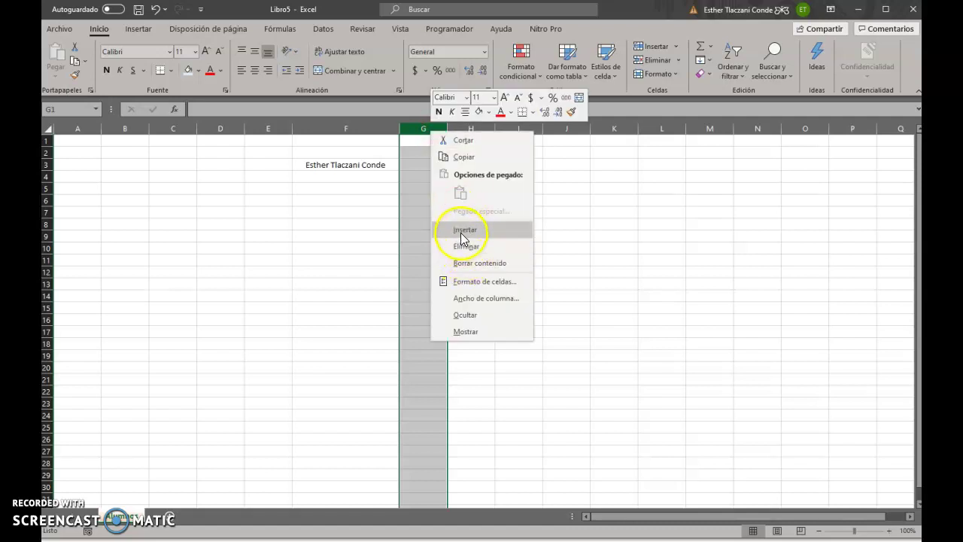
{"action": "left_click", "coordinate": [462, 230]}
{"action": "left_click", "coordinate": [461, 235]}
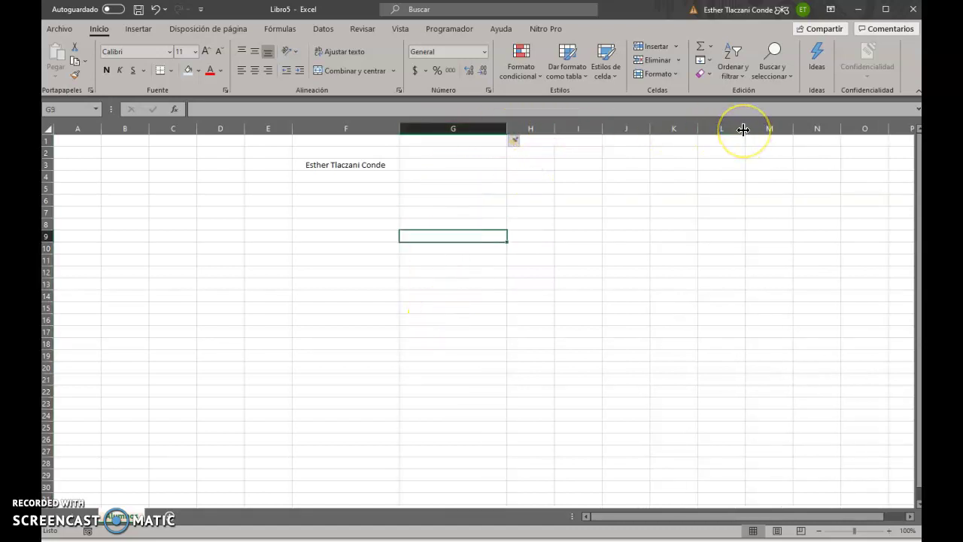
{"action": "left_click", "coordinate": [414, 190]}
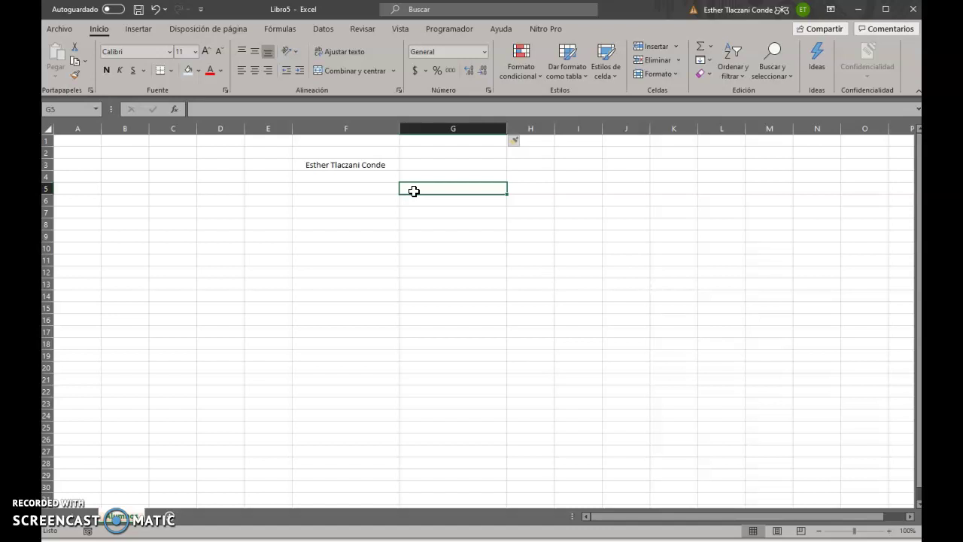
{"action": "left_click", "coordinate": [380, 201]}
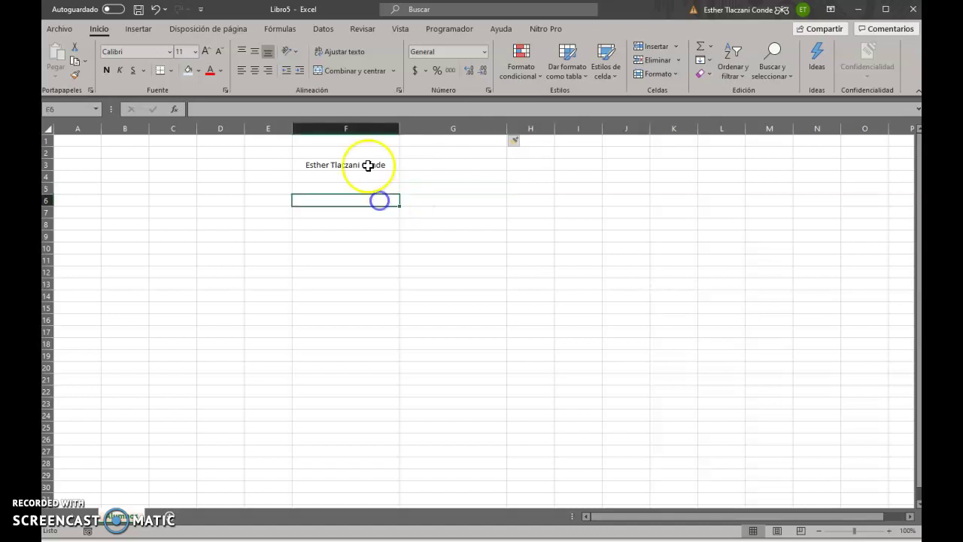
Erase the name from cell F3, then select cell B2
{"action": "left_click", "coordinate": [368, 164]}
{"action": "key", "text": "Delete"}
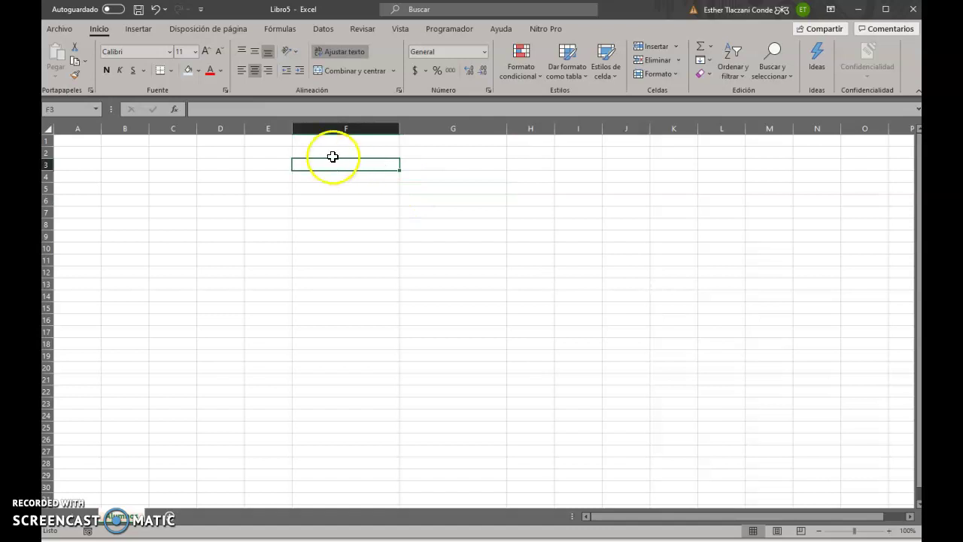
{"action": "left_click", "coordinate": [263, 266]}
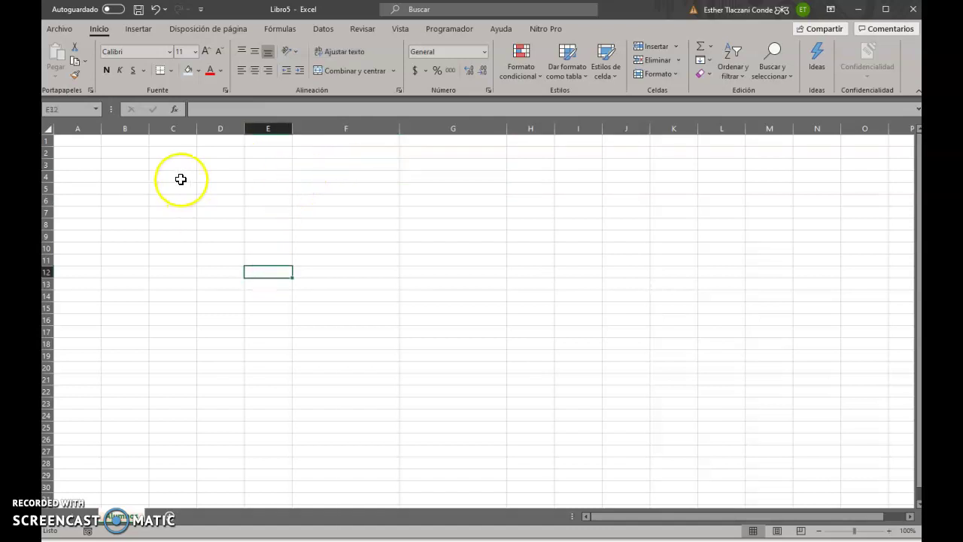
{"action": "left_click", "coordinate": [180, 179]}
{"action": "left_click", "coordinate": [136, 162]}
{"action": "left_click", "coordinate": [137, 152]}
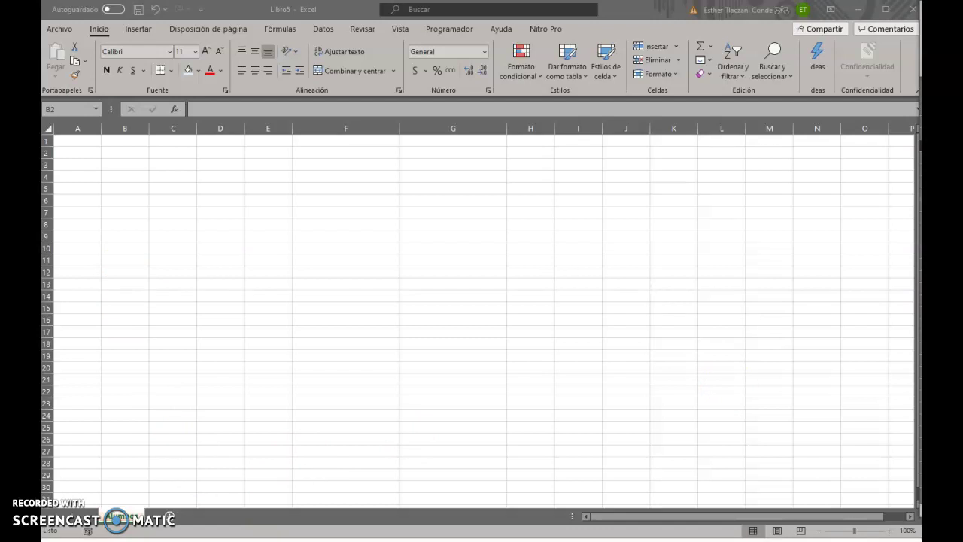
Paste the copied headers, No. through Monto de Descuento, into row 2 from B2
{"action": "key", "text": "ctrl+c"}
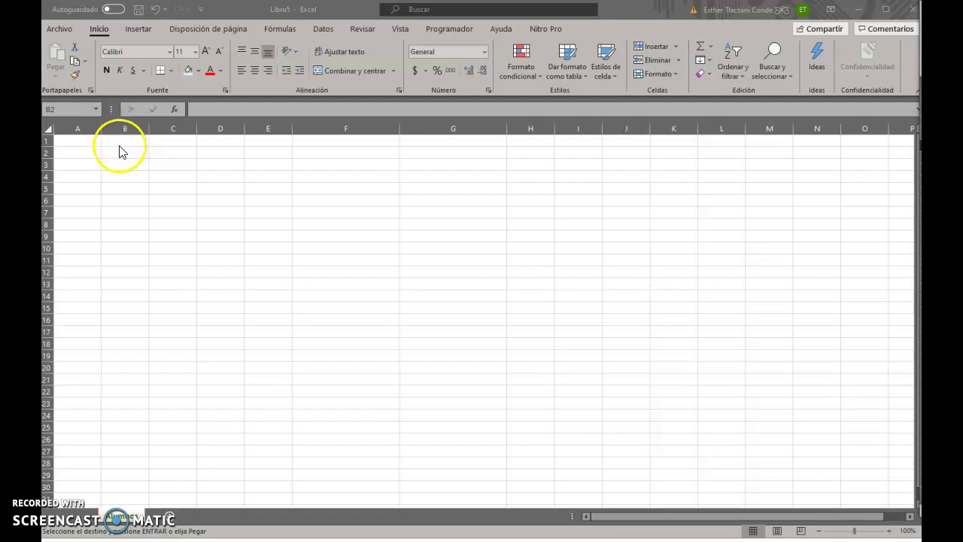
{"action": "left_click", "coordinate": [120, 152]}
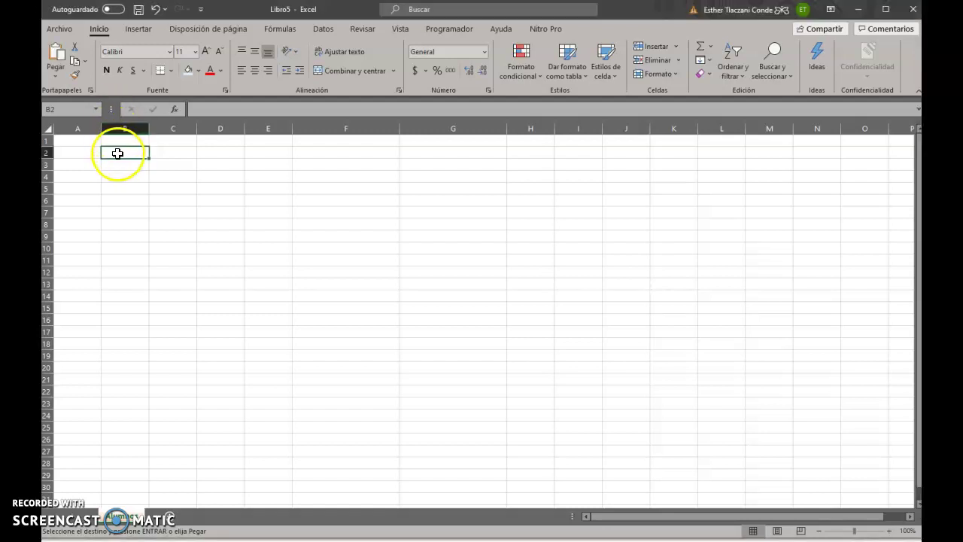
{"action": "key", "text": "ctrl+v"}
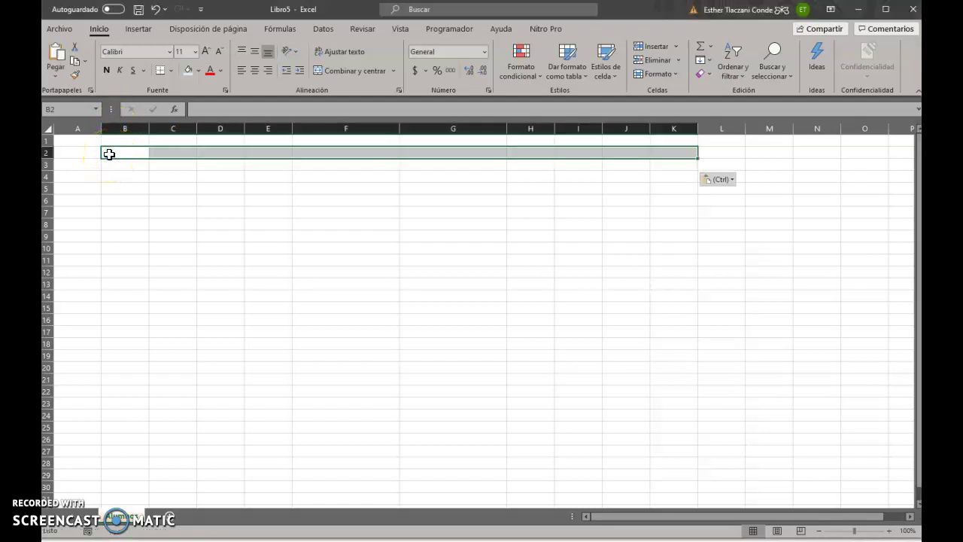
{"action": "left_click", "coordinate": [721, 180]}
Keep only the header text without blue formatting, and AutoFit columns B, D and E
{"action": "left_click", "coordinate": [712, 268]}
{"action": "left_click", "coordinate": [450, 332]}
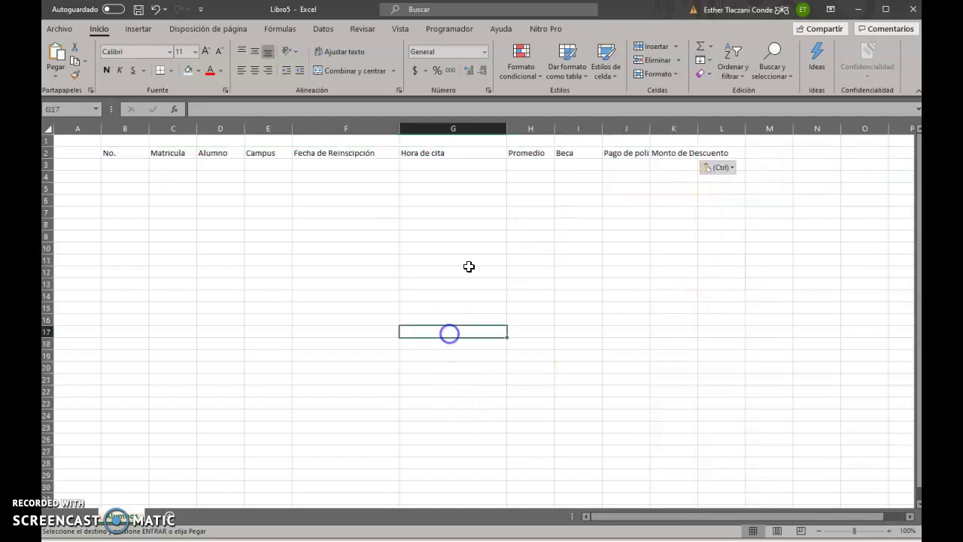
{"action": "double_click", "coordinate": [147, 129]}
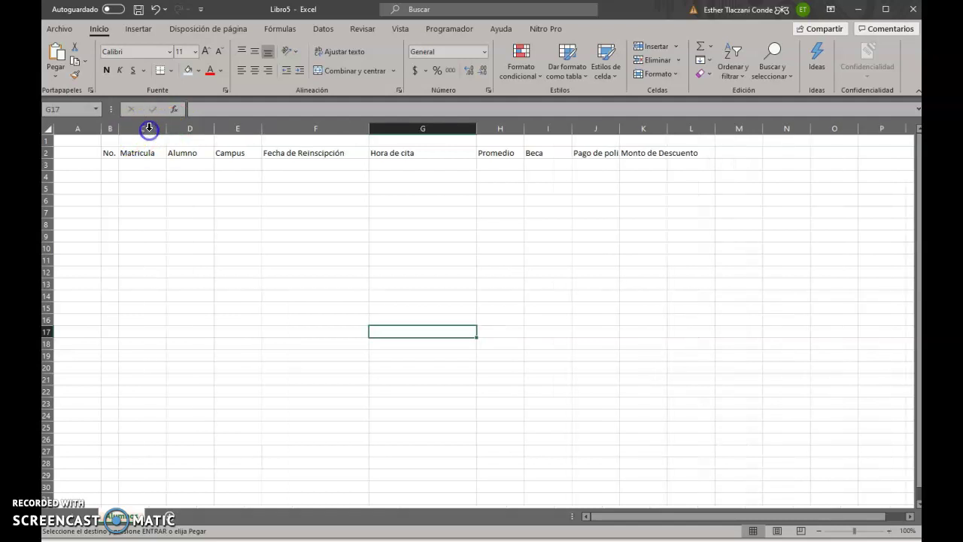
{"action": "left_click", "coordinate": [152, 198]}
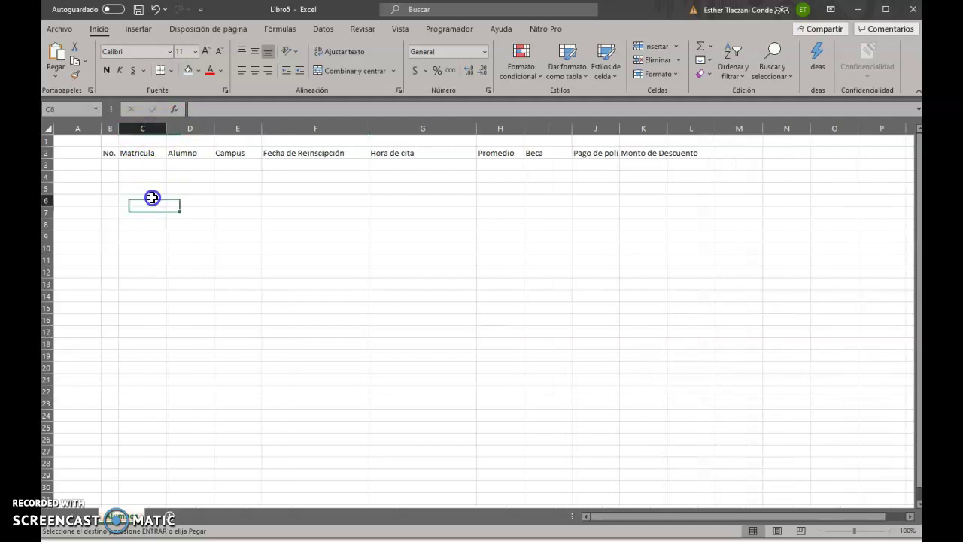
{"action": "double_click", "coordinate": [213, 128]}
{"action": "left_click", "coordinate": [241, 235]}
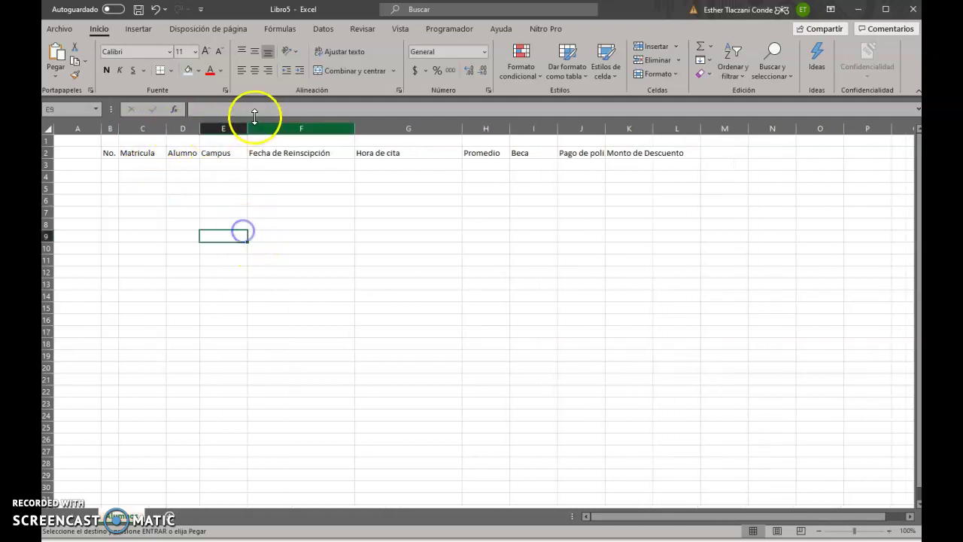
{"action": "double_click", "coordinate": [247, 129]}
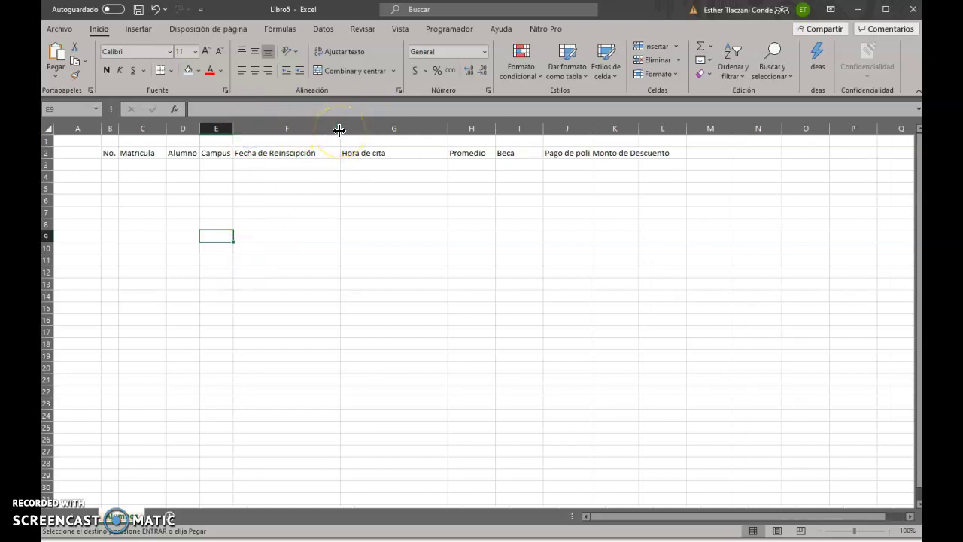
AutoFit columns F through K to headers Fecha de Reinscipción through Monto de Descuento
{"action": "double_click", "coordinate": [340, 128]}
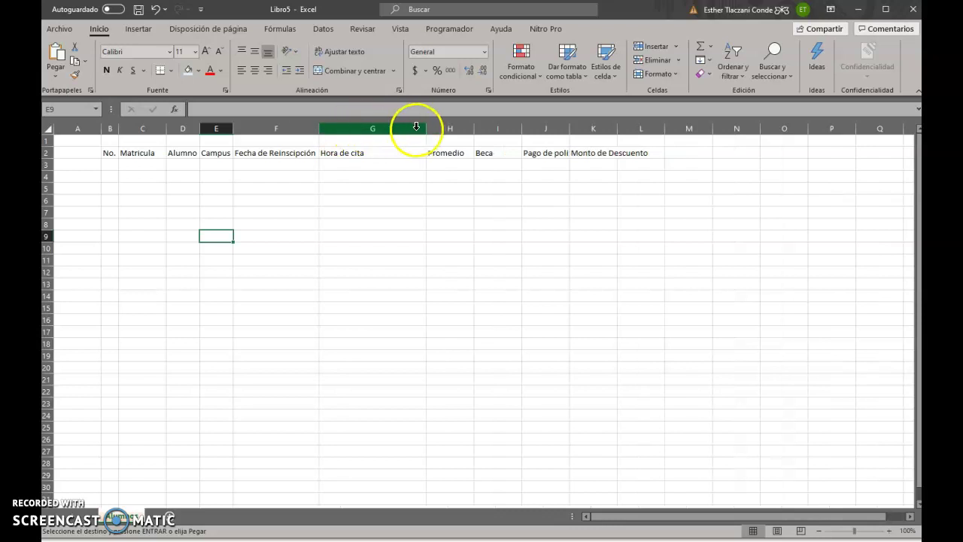
{"action": "double_click", "coordinate": [425, 128]}
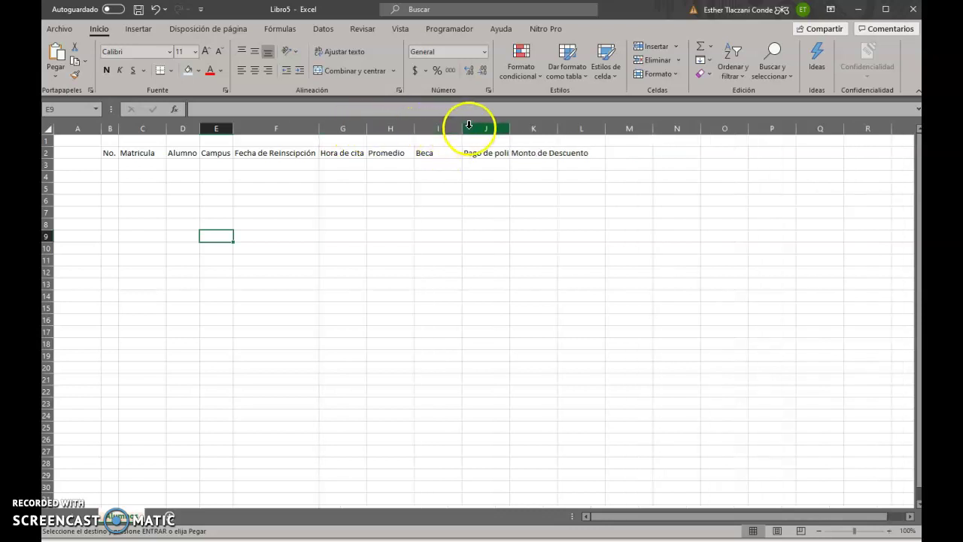
{"action": "double_click", "coordinate": [460, 128]}
{"action": "double_click", "coordinate": [484, 128]}
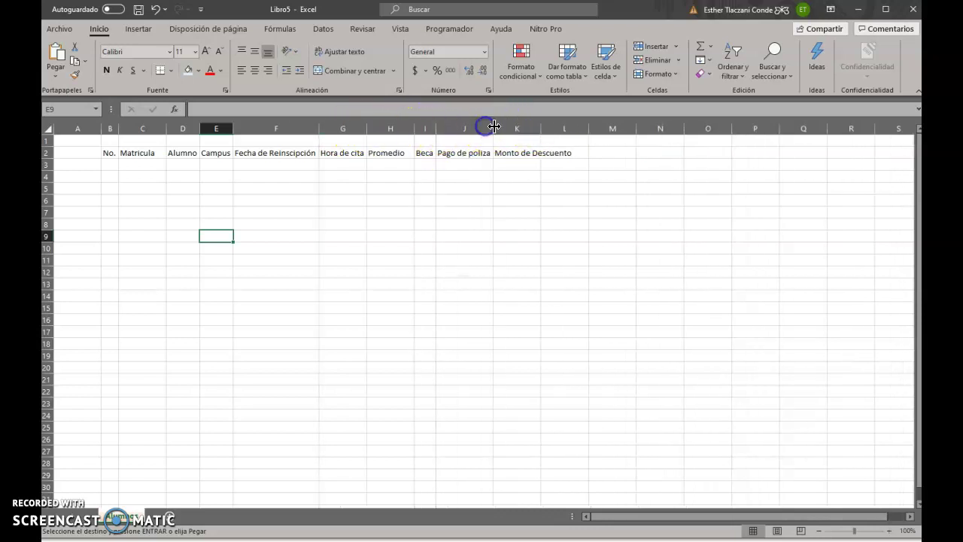
{"action": "double_click", "coordinate": [540, 131]}
{"action": "left_click", "coordinate": [413, 323]}
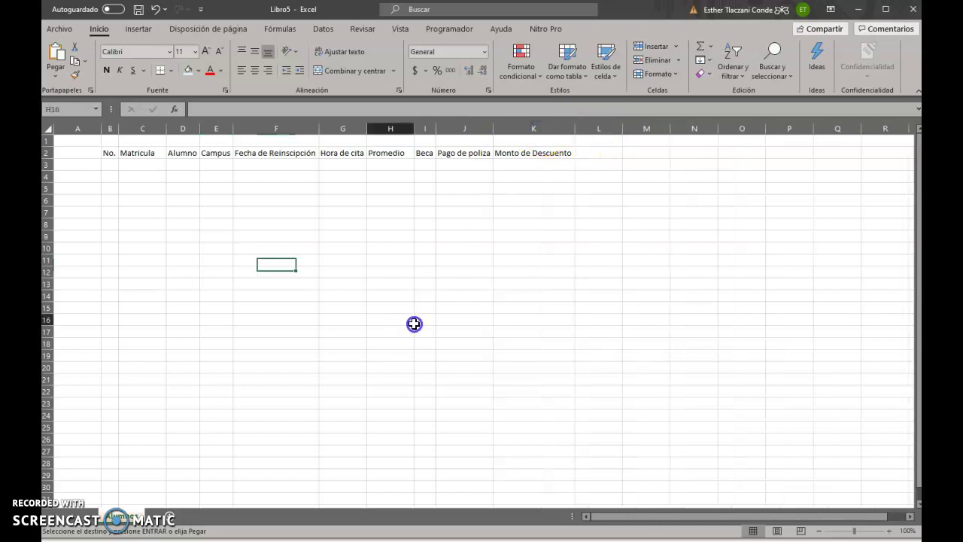
{"action": "left_click", "coordinate": [117, 173]}
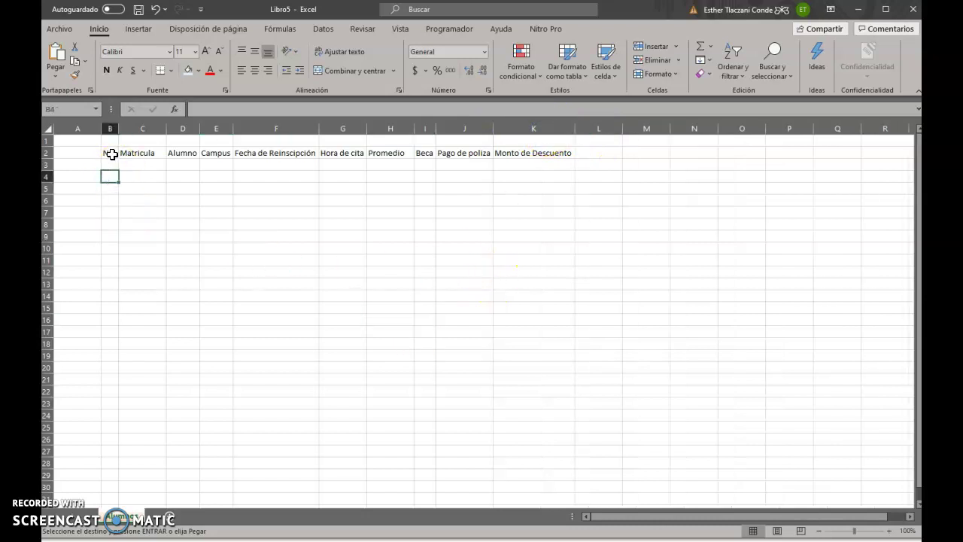
Enter 1 in cell B3 as the first row number under No
{"action": "left_click", "coordinate": [110, 155]}
{"action": "left_click", "coordinate": [135, 155]}
{"action": "left_click", "coordinate": [186, 155]}
{"action": "left_click", "coordinate": [224, 155]}
{"action": "left_click", "coordinate": [262, 158]}
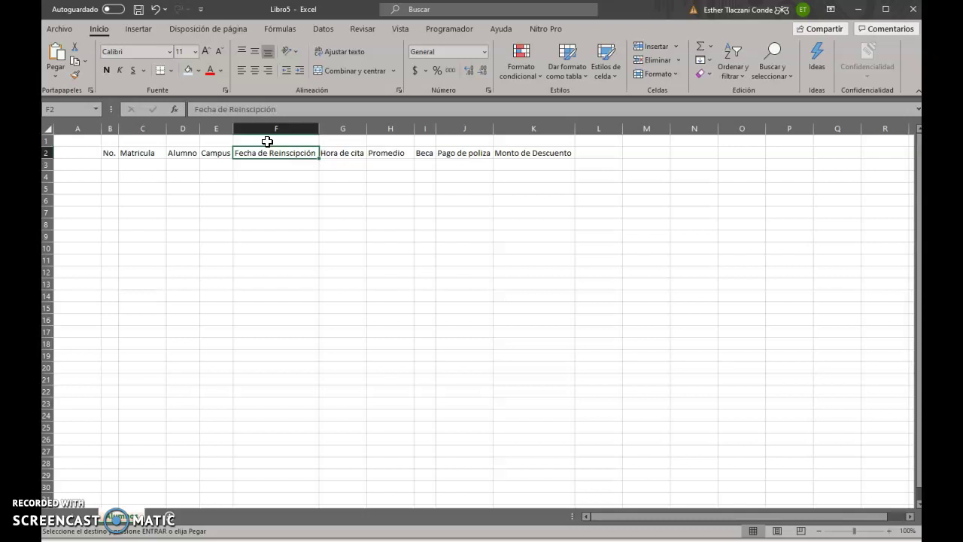
{"action": "left_click", "coordinate": [169, 164]}
{"action": "left_click", "coordinate": [110, 169]}
{"action": "type", "text": "1"}
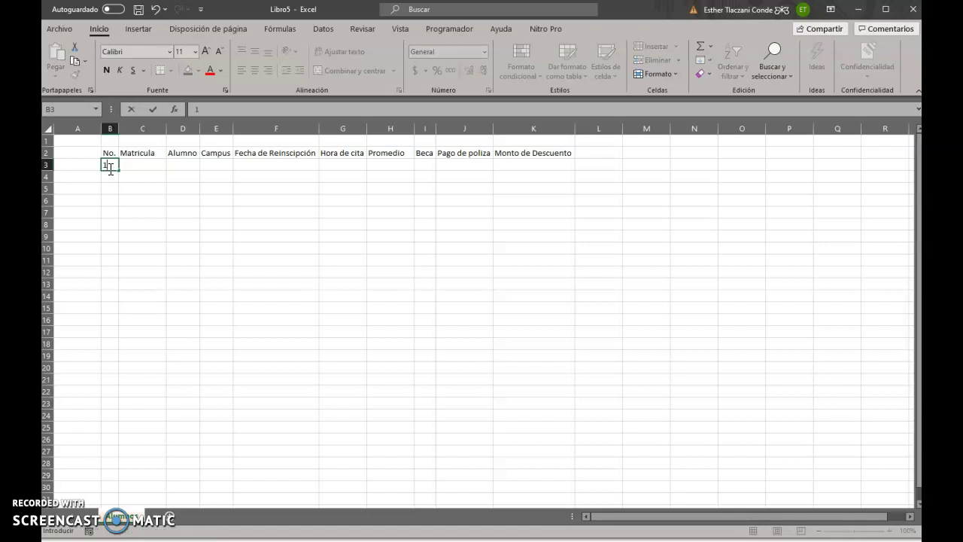
{"action": "key", "text": "Return"}
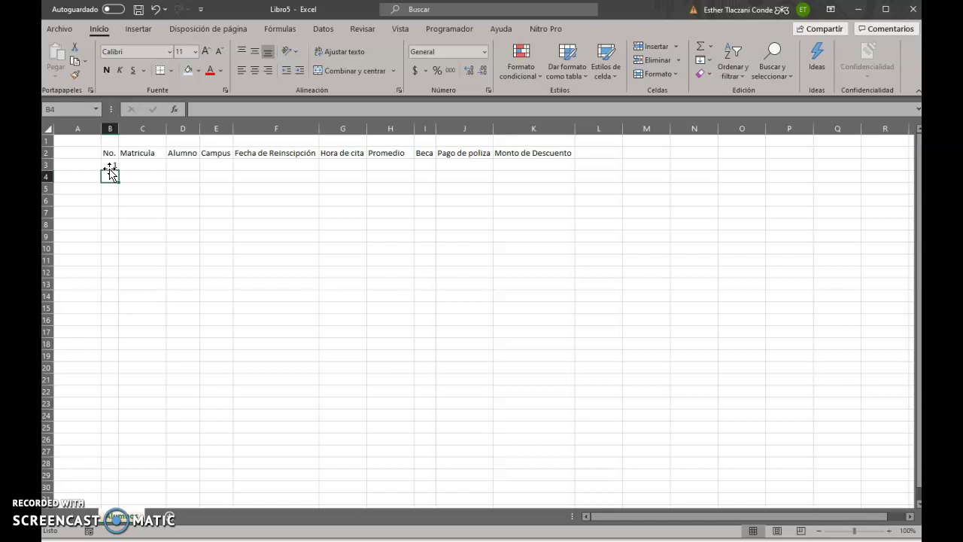
Fill B3:B7 with the series 1 to 5 and centre the numbers vertically and horizontally
{"action": "left_click", "coordinate": [110, 165]}
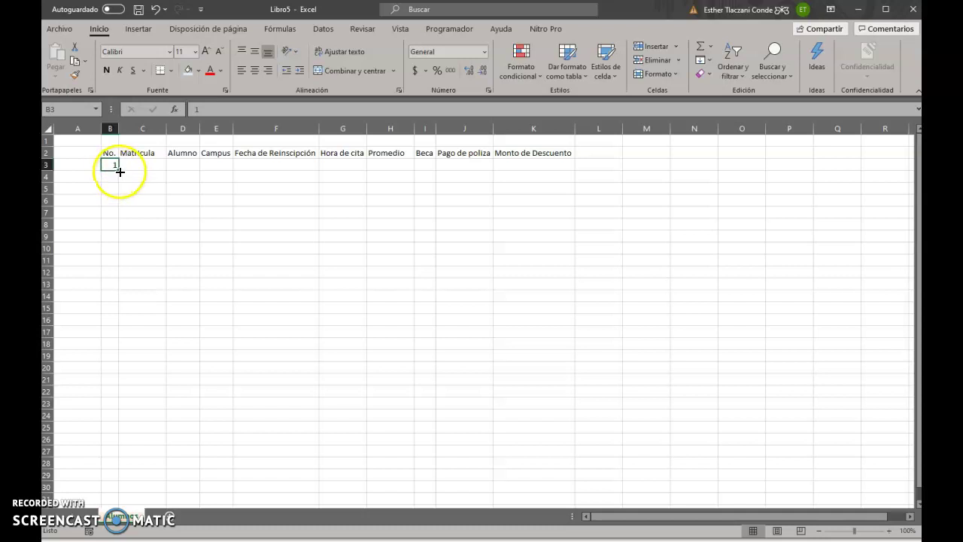
{"action": "left_click_drag", "start_coordinate": [121, 170], "coordinate": [118, 216]}
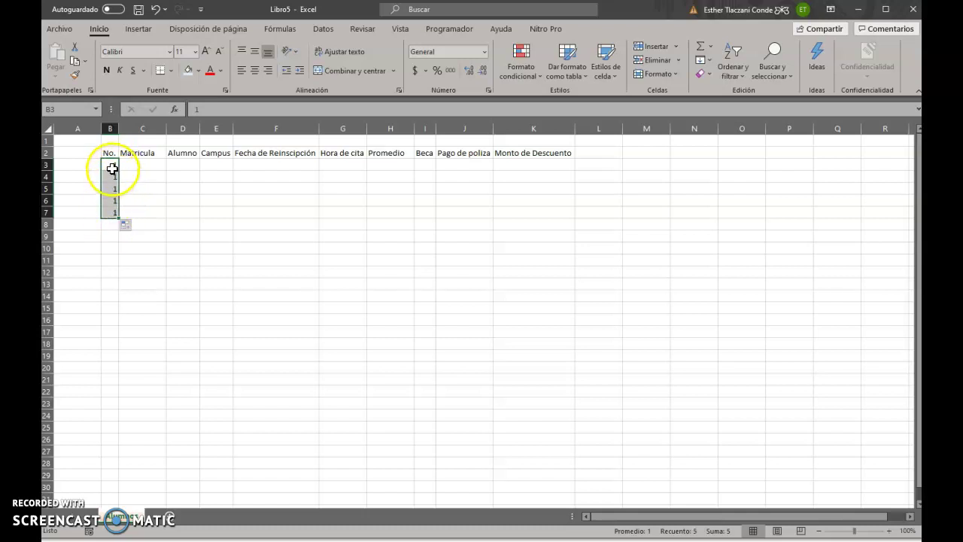
{"action": "left_click", "coordinate": [126, 227]}
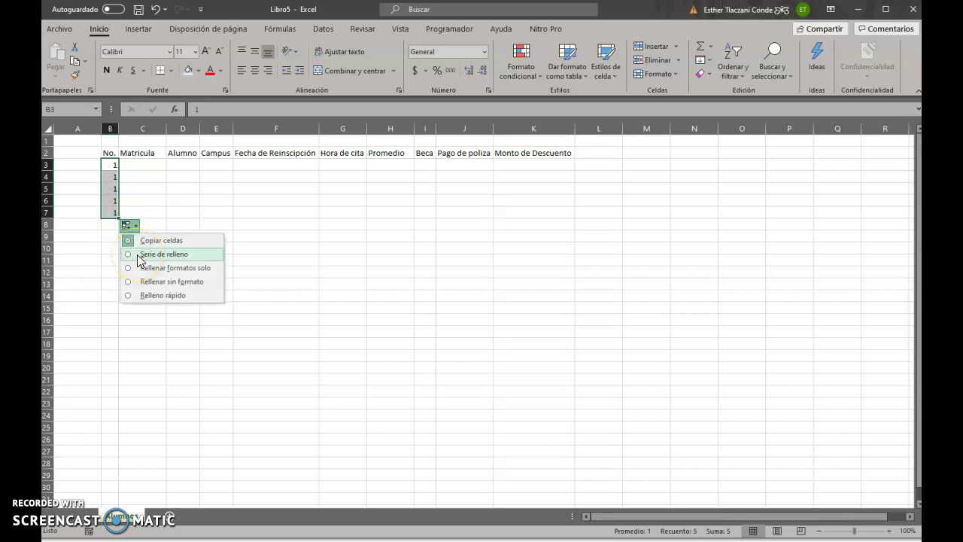
{"action": "left_click", "coordinate": [137, 254]}
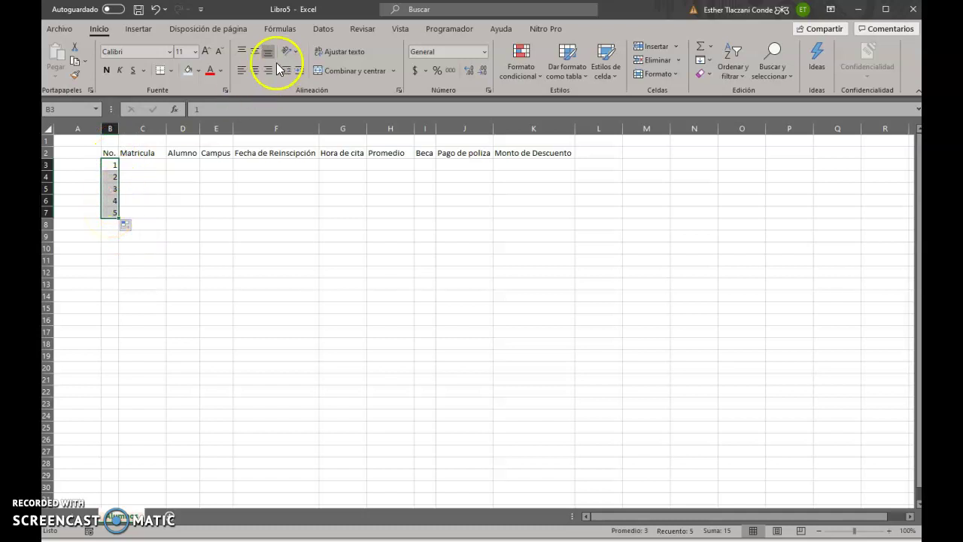
{"action": "left_click", "coordinate": [258, 52]}
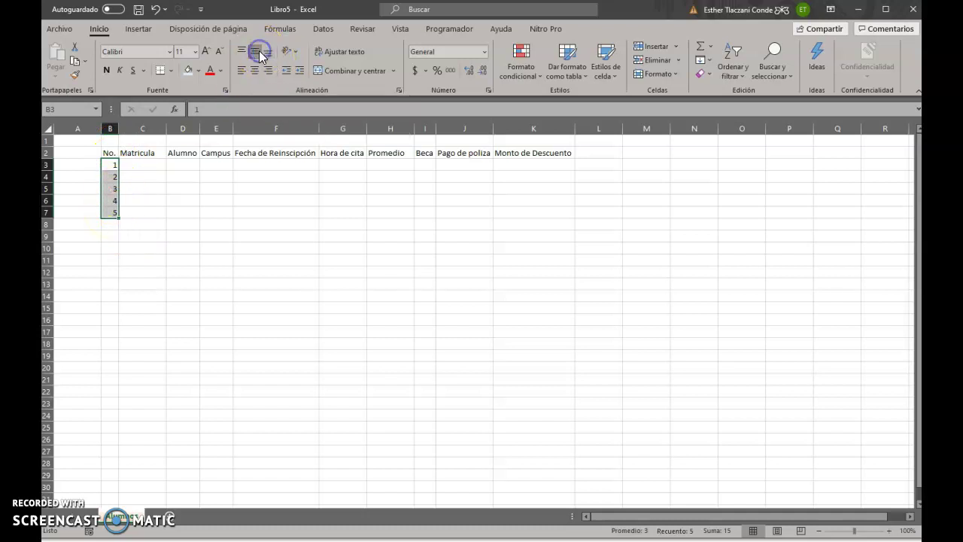
{"action": "left_click", "coordinate": [258, 70]}
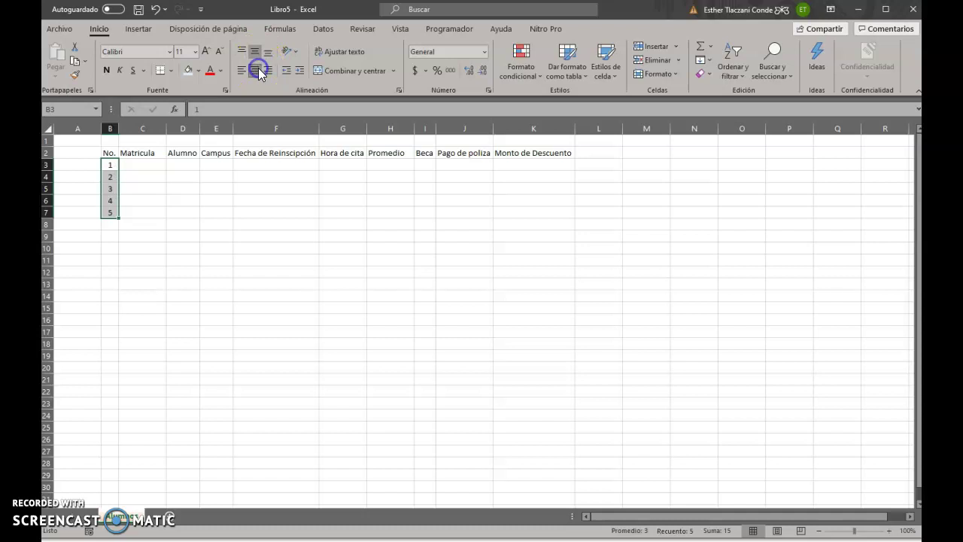
{"action": "left_click", "coordinate": [144, 343]}
{"action": "left_click", "coordinate": [133, 162]}
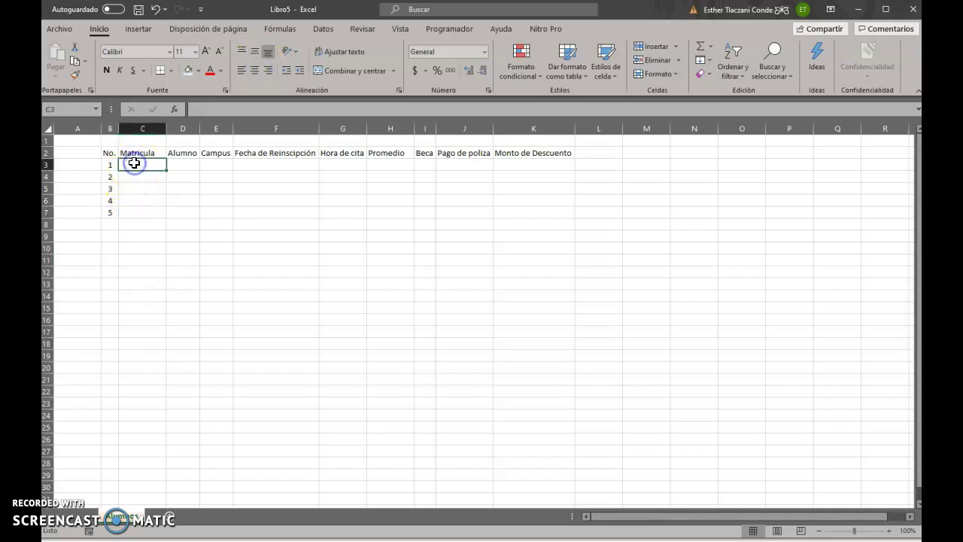
Enter the first student's enrollment number in C3 under Matricula
{"action": "left_click", "coordinate": [135, 162]}
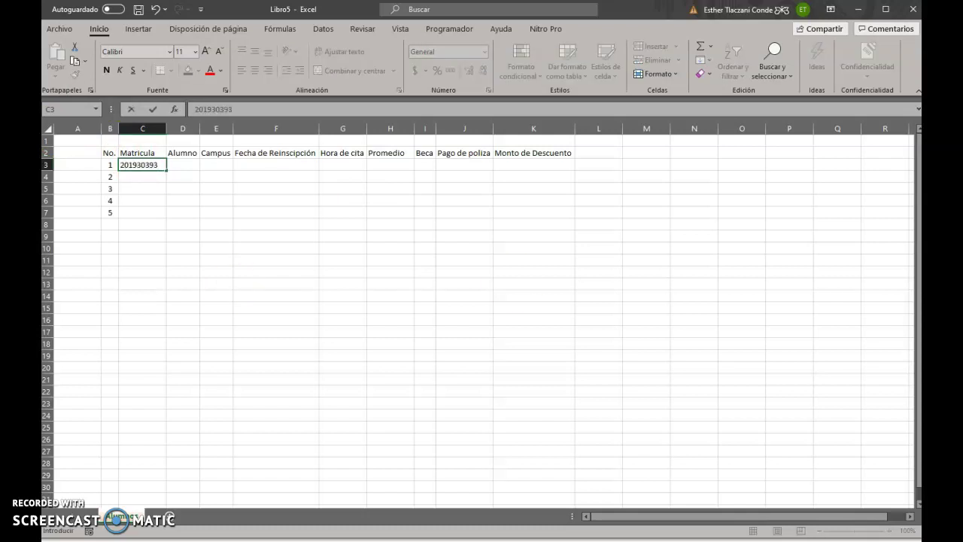
{"action": "key", "text": "Return"}
{"action": "left_click", "coordinate": [183, 237]}
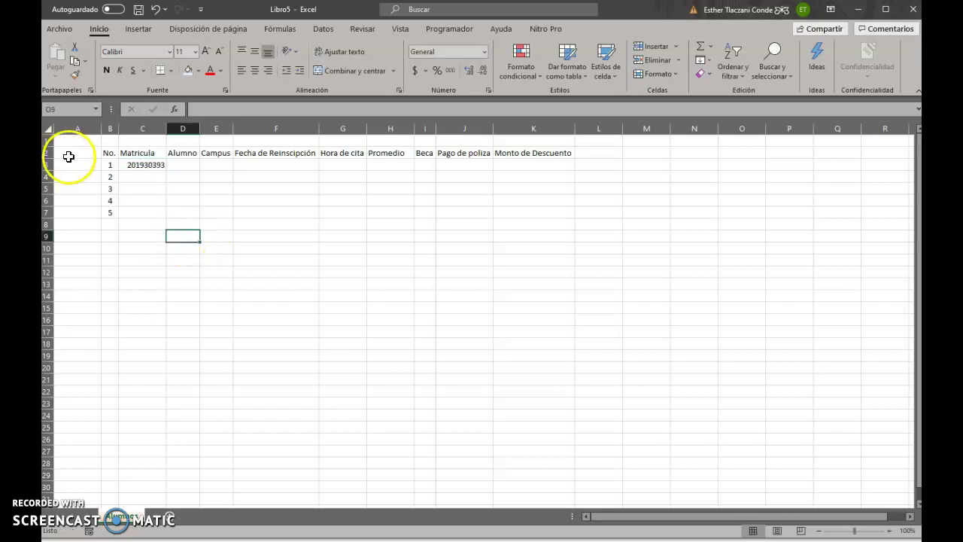
{"action": "left_click", "coordinate": [158, 166]}
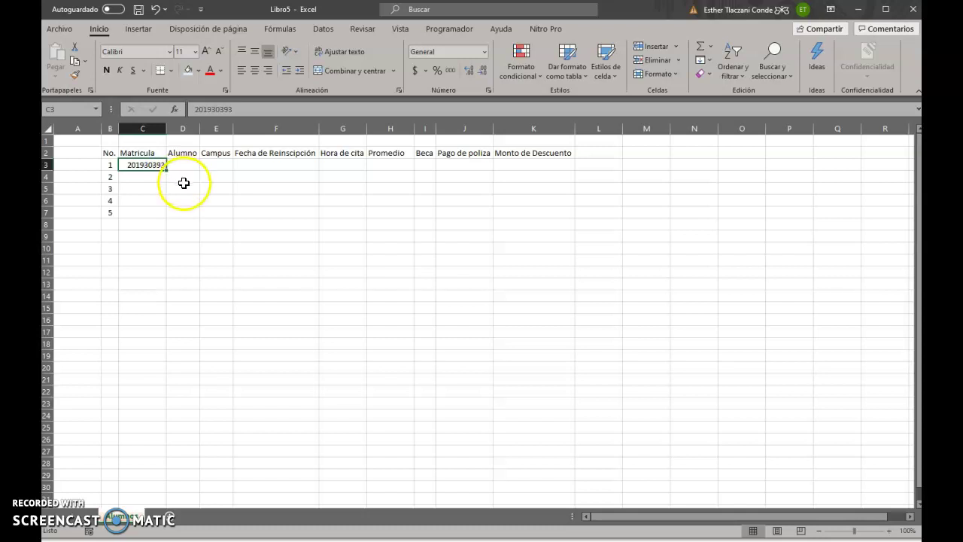
{"action": "left_click", "coordinate": [187, 182]}
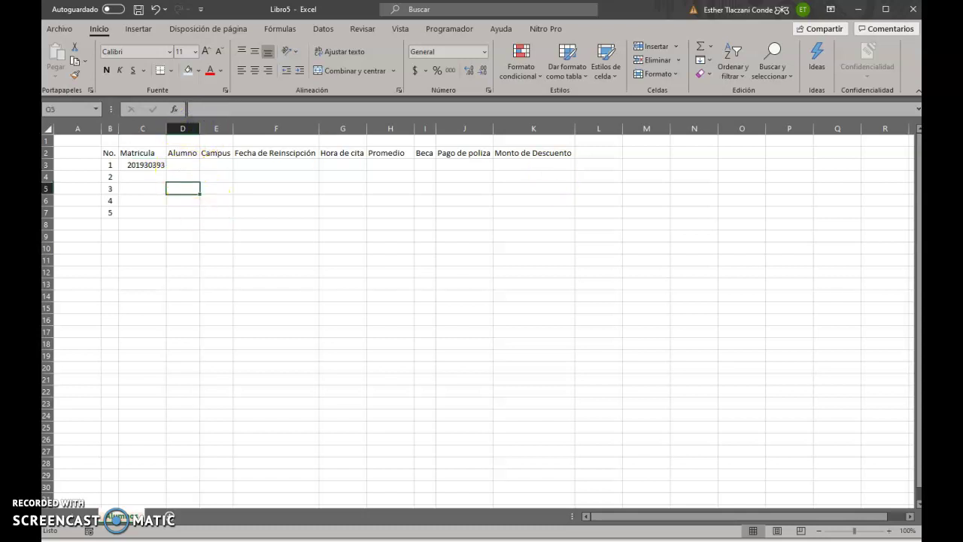
Paste the copied student names and campuses into D3:E4 as values only
{"action": "key", "text": "alt+Tab"}
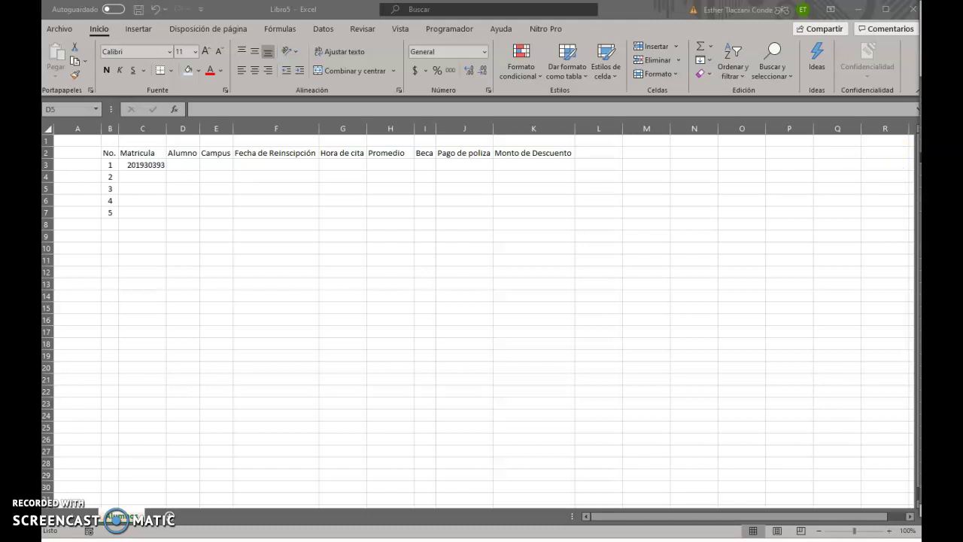
{"action": "left_click", "coordinate": [179, 167]}
{"action": "double_click", "coordinate": [182, 164]}
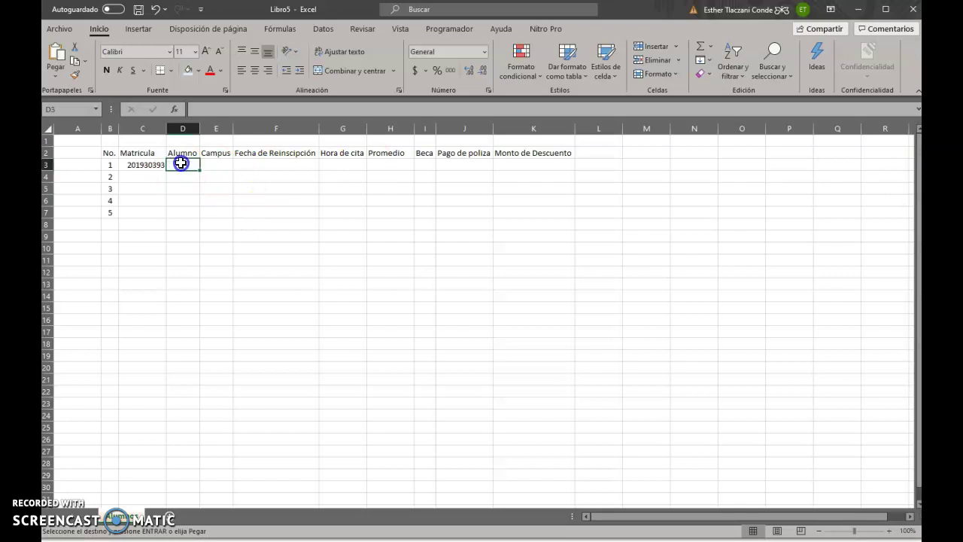
{"action": "left_click", "coordinate": [180, 233]}
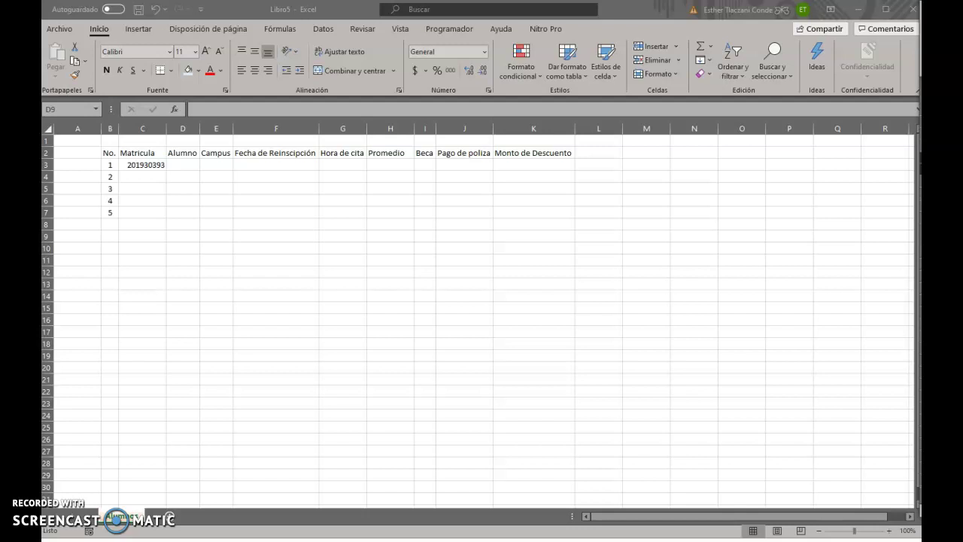
{"action": "left_click", "coordinate": [261, 179]}
{"action": "left_click", "coordinate": [189, 169]}
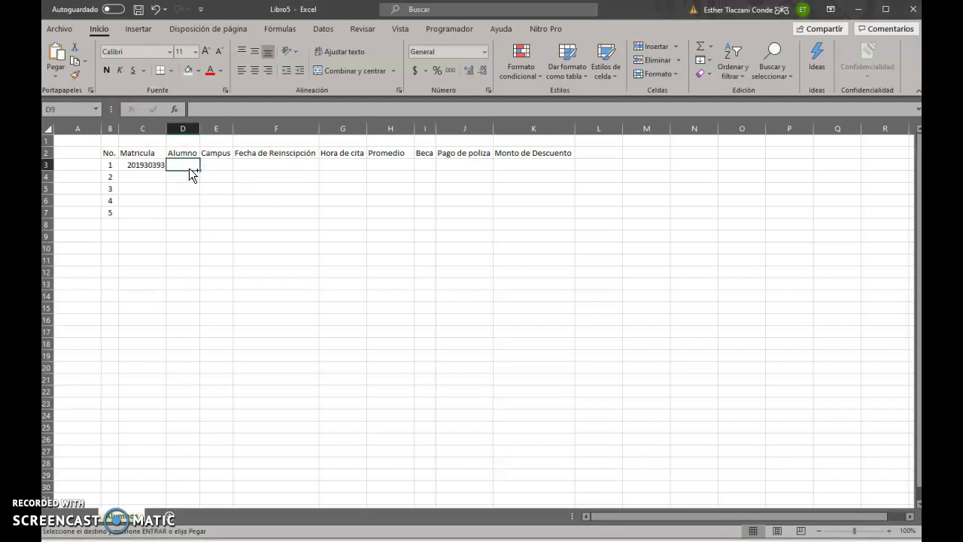
{"action": "left_click", "coordinate": [254, 191]}
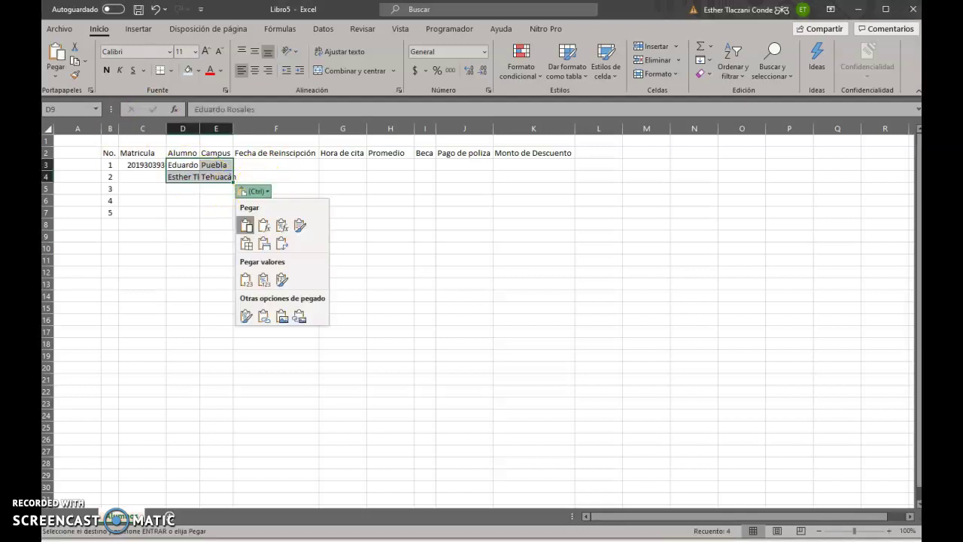
{"action": "left_click", "coordinate": [247, 281]}
AutoFit columns D and E to fit the names and campuses
{"action": "left_click", "coordinate": [219, 340]}
{"action": "double_click", "coordinate": [234, 128]}
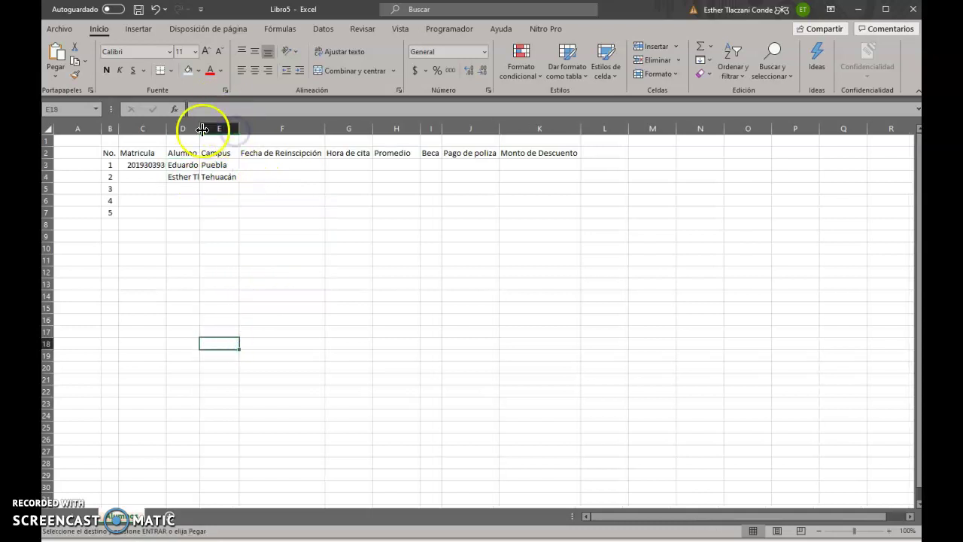
{"action": "double_click", "coordinate": [202, 129]}
{"action": "left_click", "coordinate": [248, 272]}
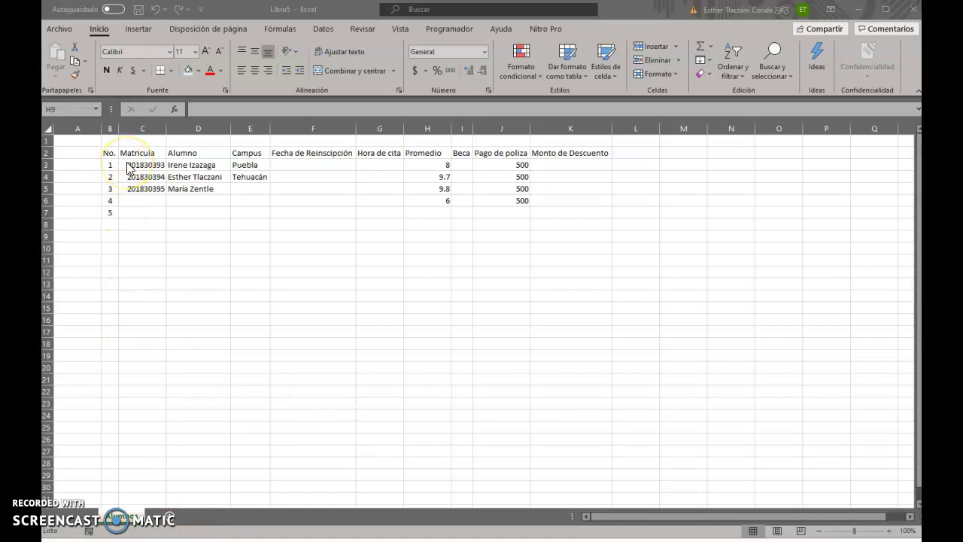
Format the Matricula cells C3:C7 as Número with no decimal places, centred
{"action": "left_click_drag", "start_coordinate": [136, 164], "coordinate": [149, 214]}
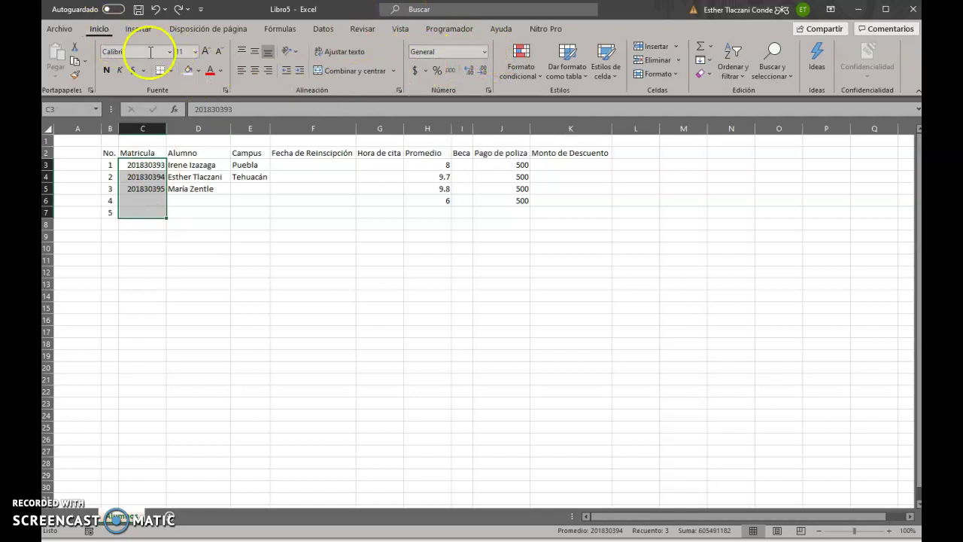
{"action": "left_click", "coordinate": [486, 51]}
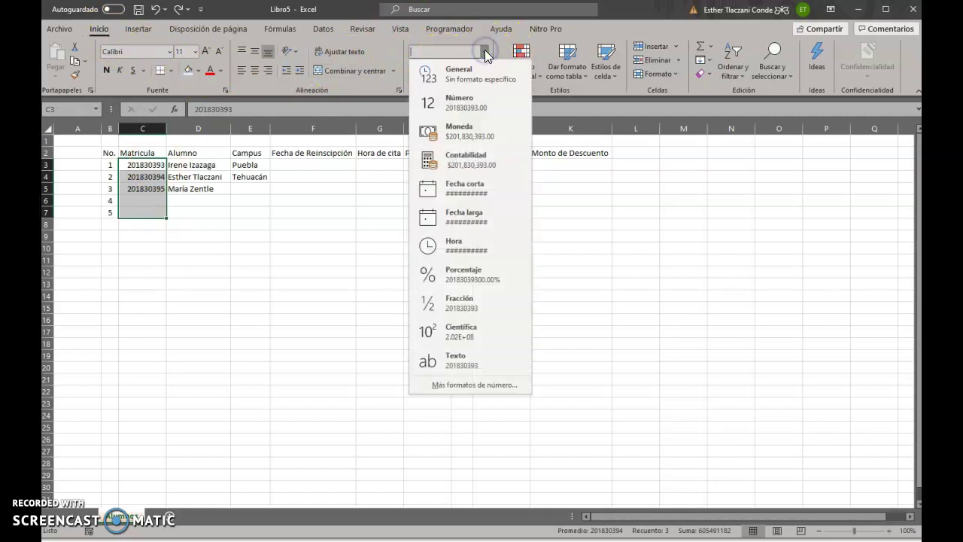
{"action": "left_click", "coordinate": [460, 106]}
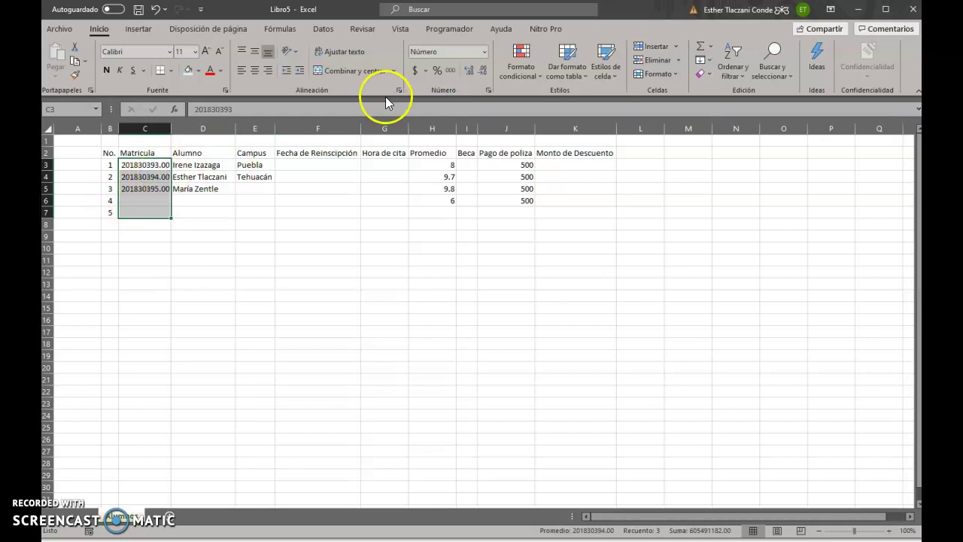
{"action": "left_click", "coordinate": [482, 75]}
{"action": "left_click", "coordinate": [482, 76]}
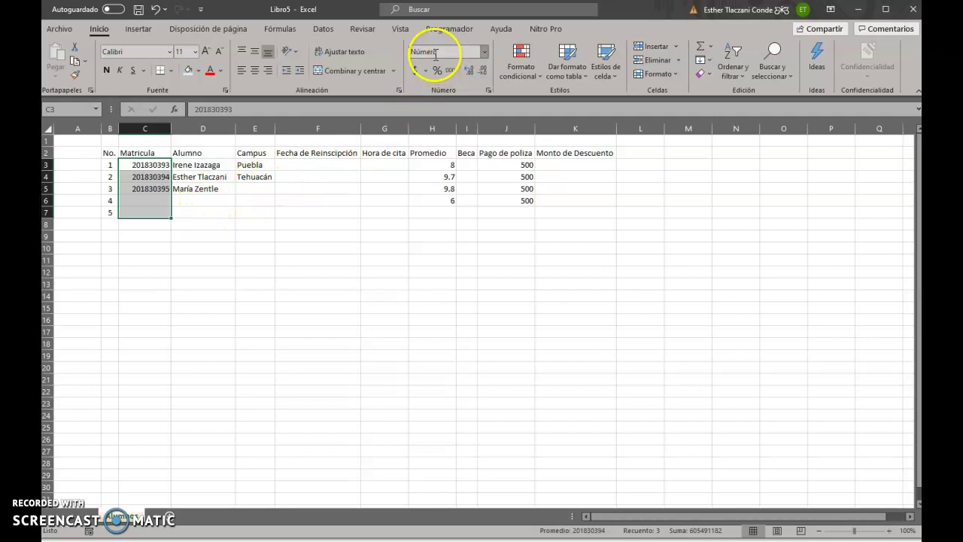
{"action": "left_click", "coordinate": [256, 70]}
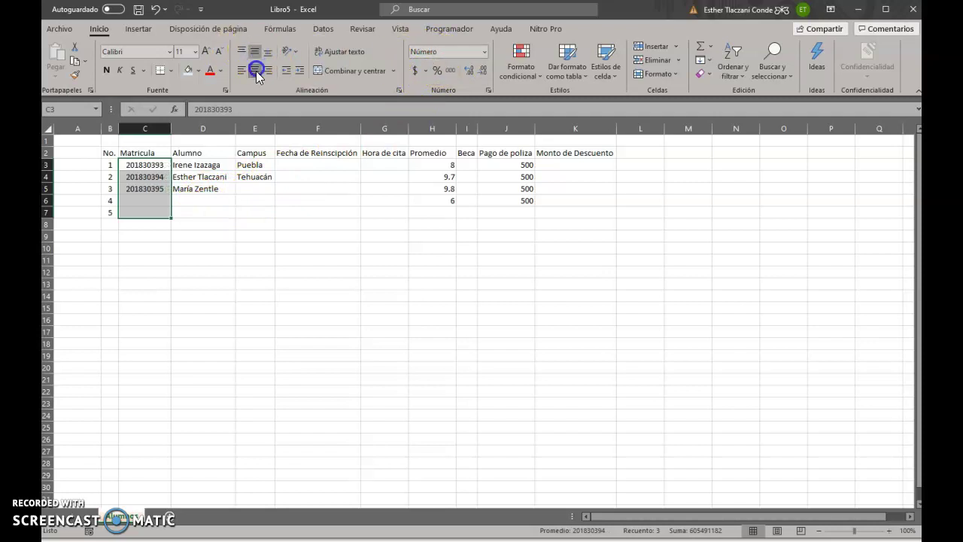
{"action": "left_click", "coordinate": [344, 244]}
Format the Promedio grades H3:H6 as Número with one decimal (8.0, 9.7, 9.8, 6.0), centred
{"action": "left_click_drag", "start_coordinate": [444, 165], "coordinate": [450, 199]}
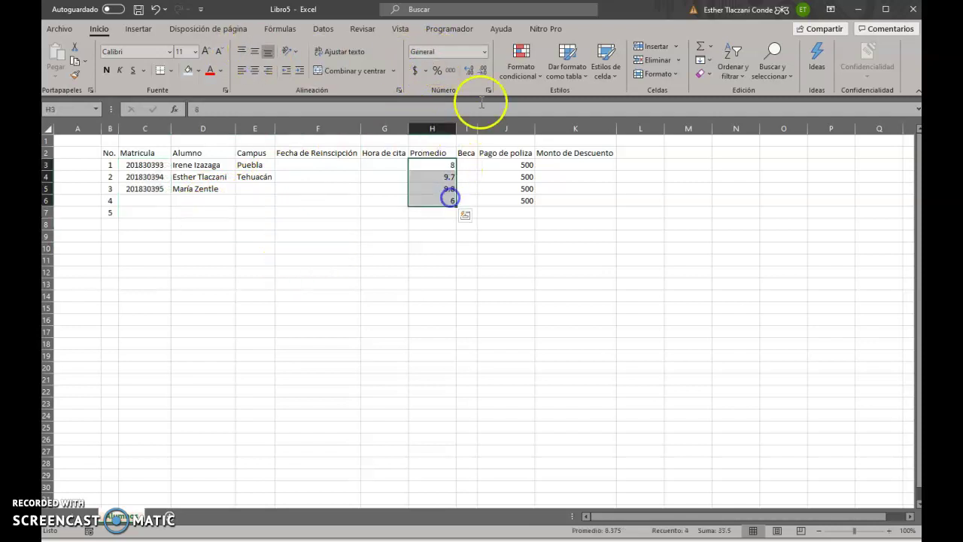
{"action": "left_click", "coordinate": [485, 51]}
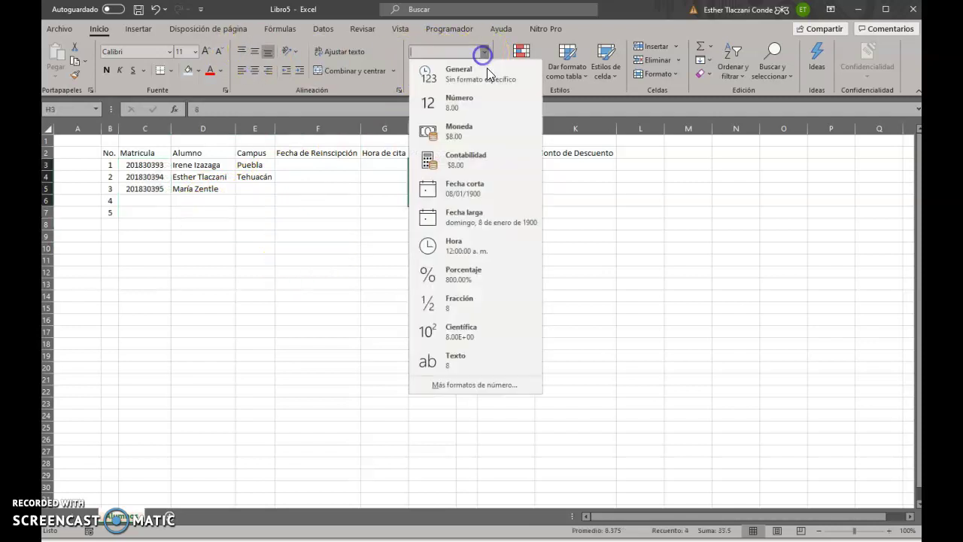
{"action": "left_click", "coordinate": [460, 103]}
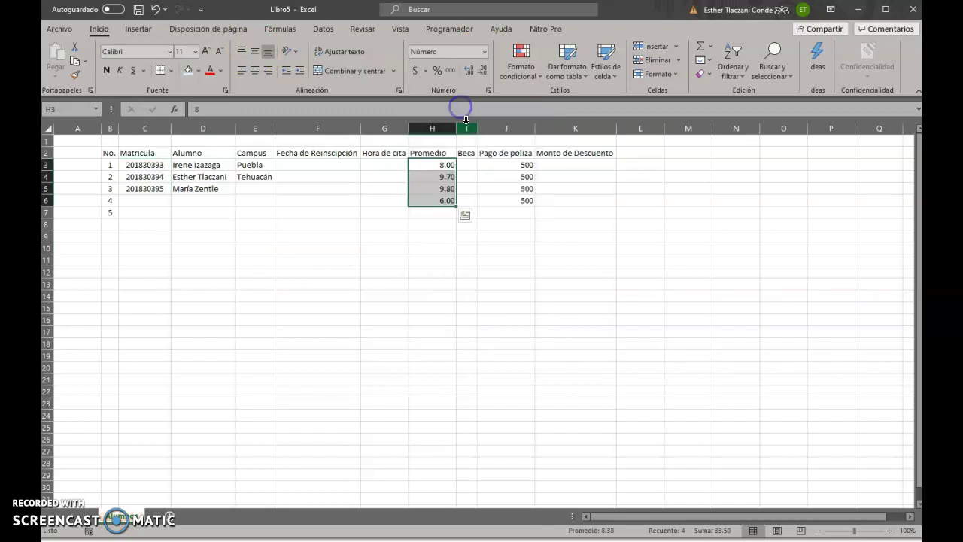
{"action": "left_click", "coordinate": [469, 73]}
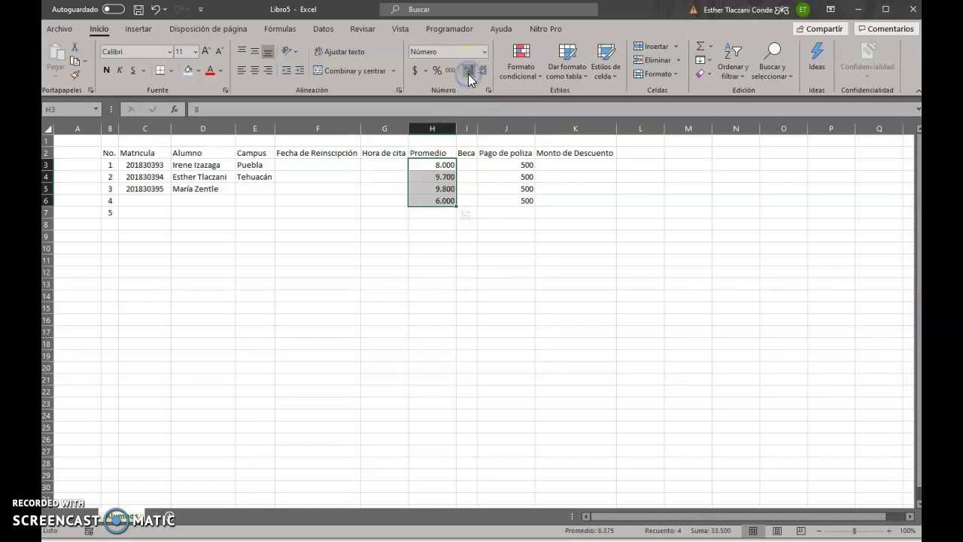
{"action": "left_click", "coordinate": [481, 73]}
{"action": "left_click", "coordinate": [481, 74]}
{"action": "left_click", "coordinate": [481, 73]}
{"action": "left_click", "coordinate": [481, 75]}
{"action": "left_click", "coordinate": [482, 74]}
{"action": "left_click", "coordinate": [483, 73]}
{"action": "left_click", "coordinate": [483, 73]}
{"action": "left_click", "coordinate": [482, 73]}
{"action": "left_click", "coordinate": [482, 73]}
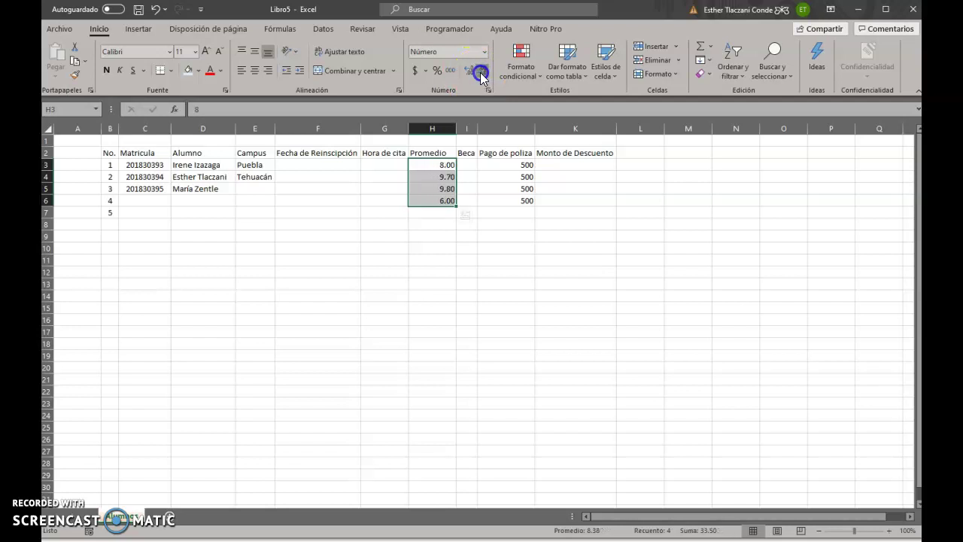
{"action": "left_click", "coordinate": [481, 75]}
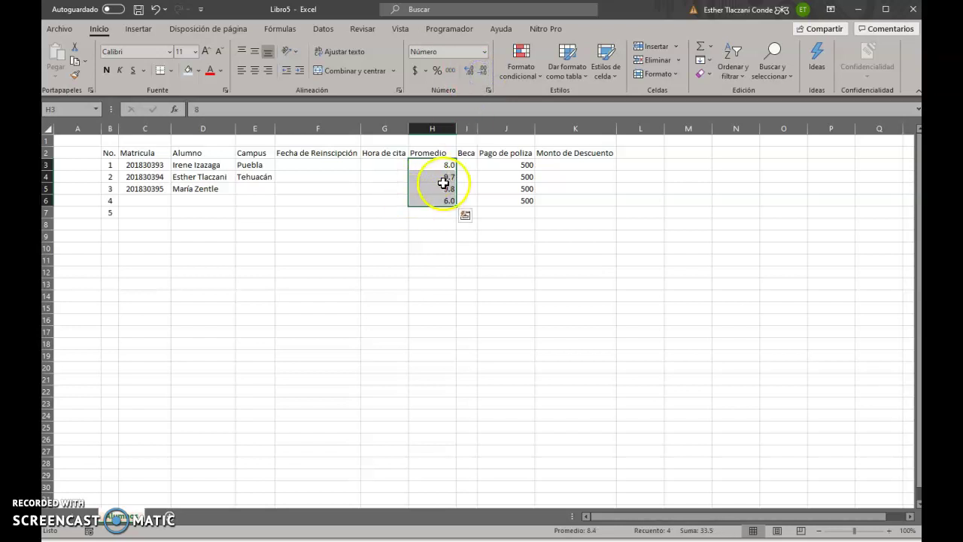
{"action": "left_click", "coordinate": [254, 69]}
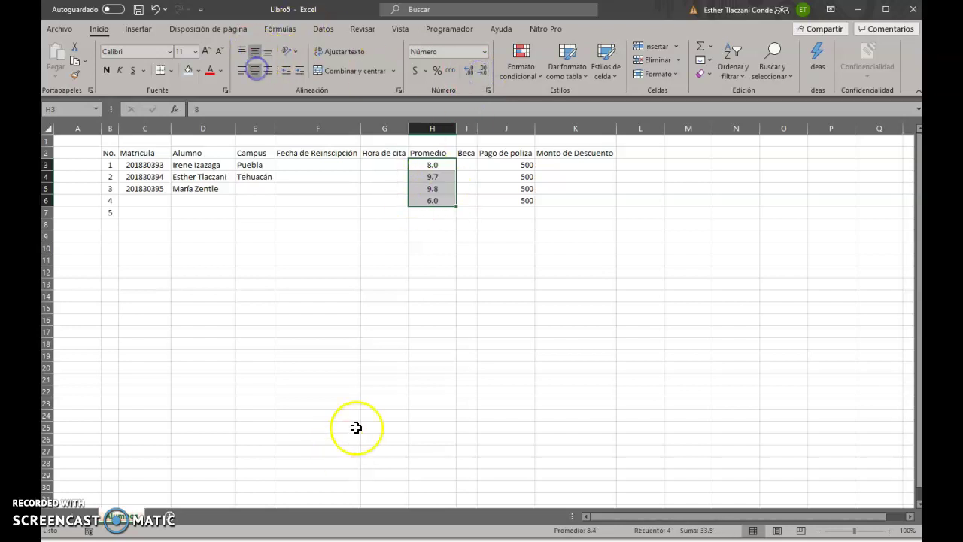
{"action": "left_click", "coordinate": [341, 216]}
{"action": "left_click", "coordinate": [205, 177]}
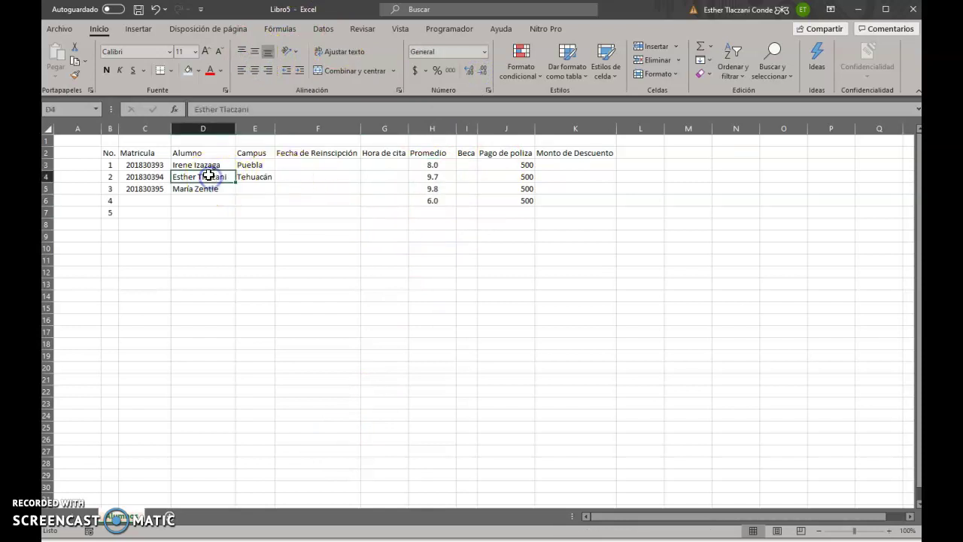
Apply the Texto number format to the Alumno names in D3:D6
{"action": "left_click_drag", "start_coordinate": [208, 163], "coordinate": [211, 198]}
{"action": "left_click", "coordinate": [484, 52]}
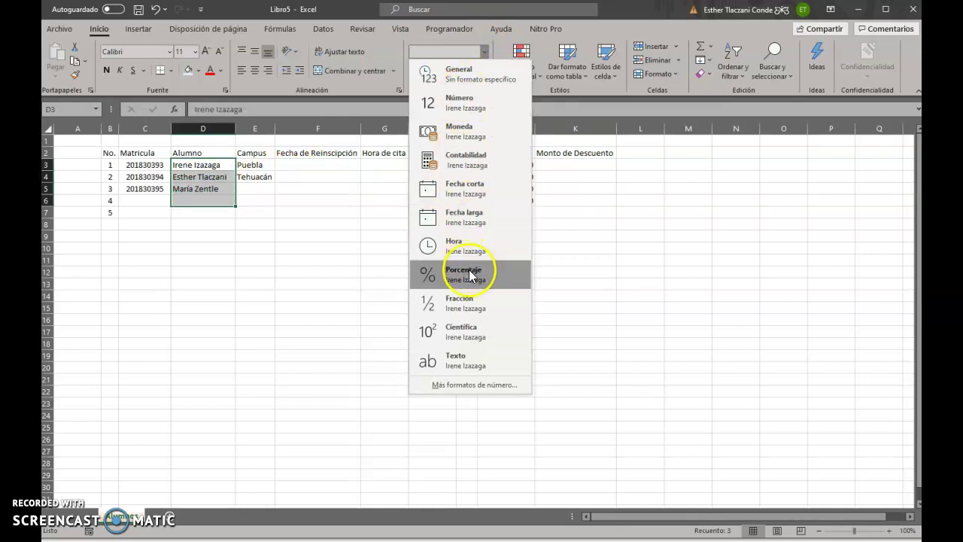
{"action": "left_click", "coordinate": [472, 360]}
{"action": "left_click_drag", "start_coordinate": [260, 161], "coordinate": [260, 200]}
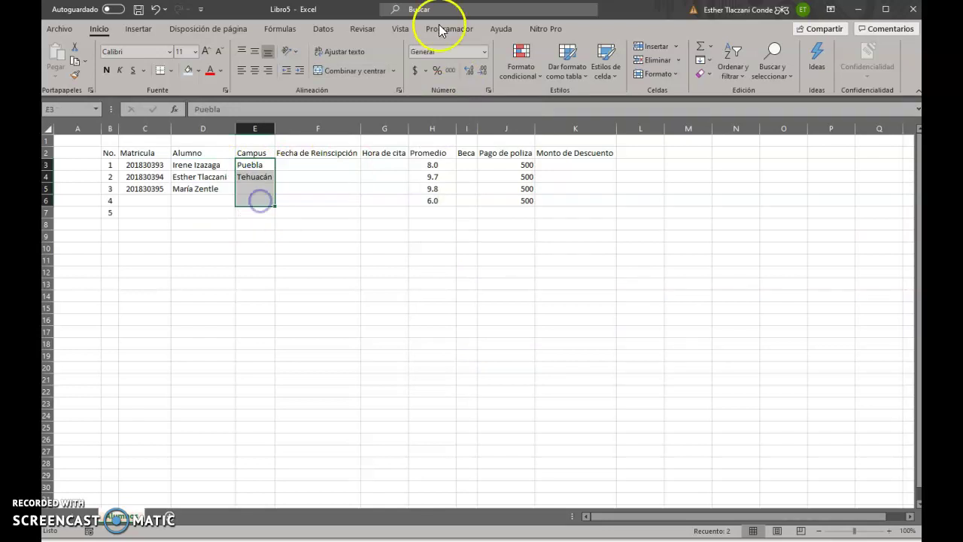
{"action": "left_click", "coordinate": [483, 50]}
Apply Texto to the Campus cells E3:E6 and Moneda to Pago de poliza J3:J7, showing $500.00
{"action": "left_click", "coordinate": [474, 357]}
{"action": "left_click", "coordinate": [546, 292]}
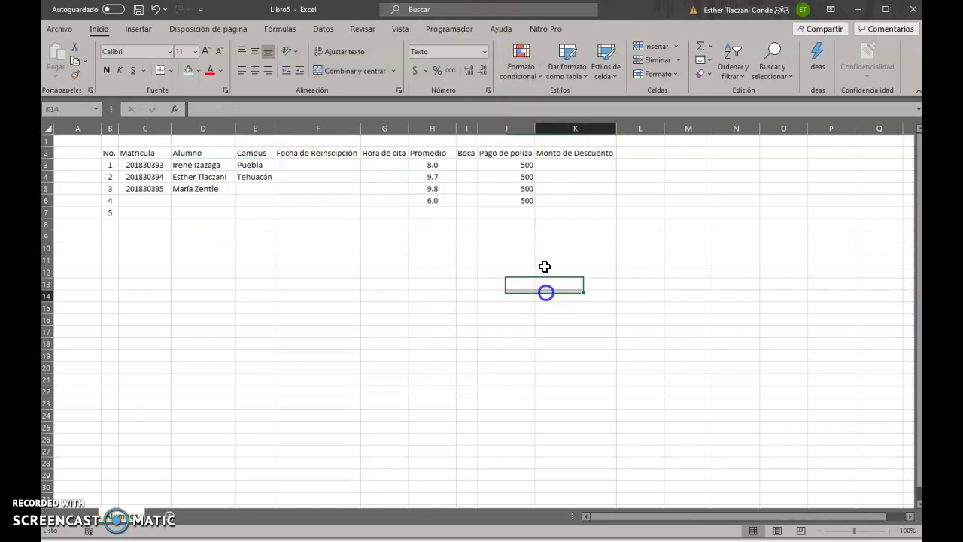
{"action": "left_click", "coordinate": [500, 166]}
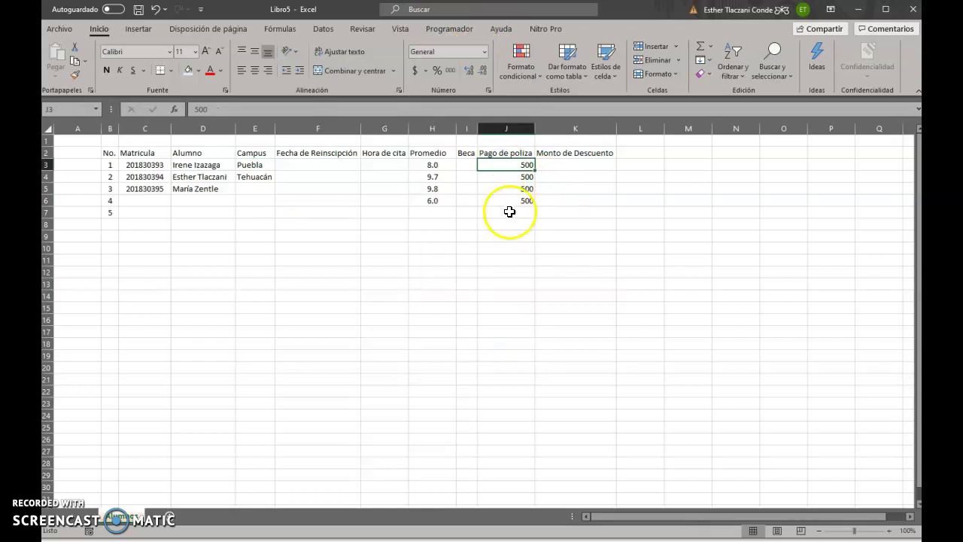
{"action": "left_click_drag", "start_coordinate": [507, 164], "coordinate": [522, 210]}
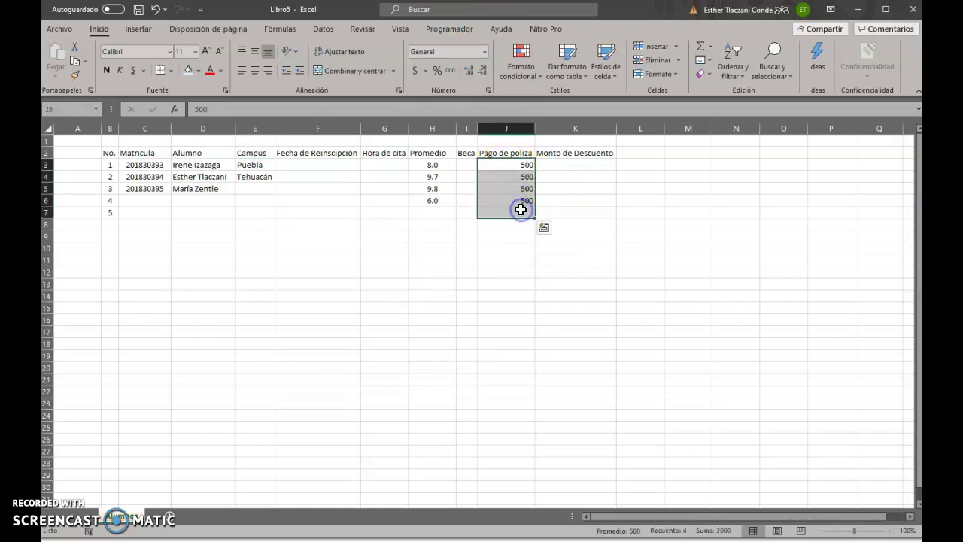
{"action": "left_click", "coordinate": [484, 51]}
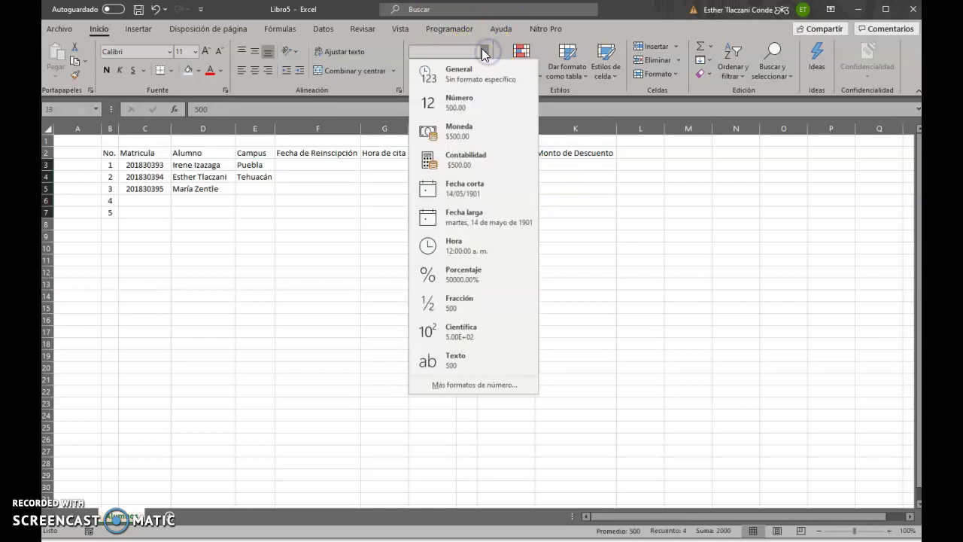
{"action": "left_click", "coordinate": [477, 136]}
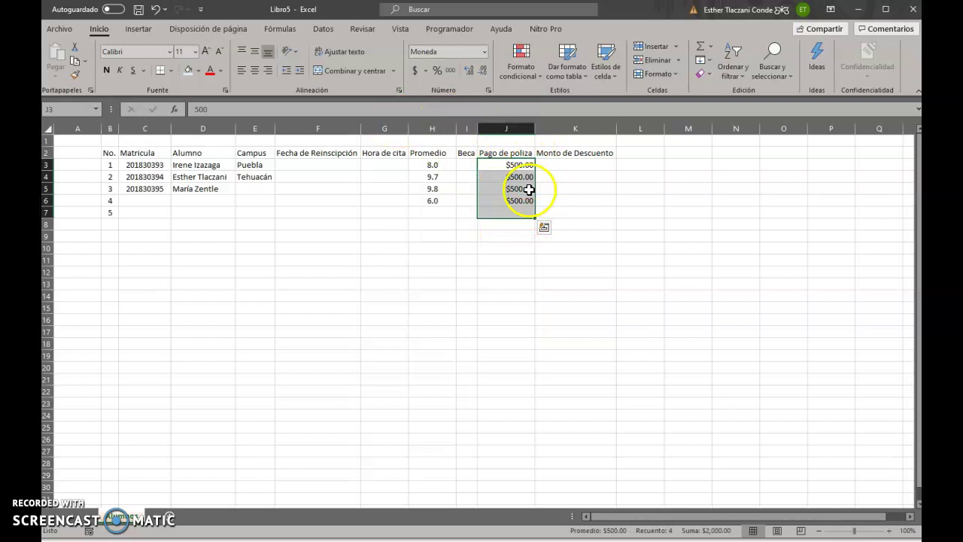
{"action": "left_click", "coordinate": [332, 165]}
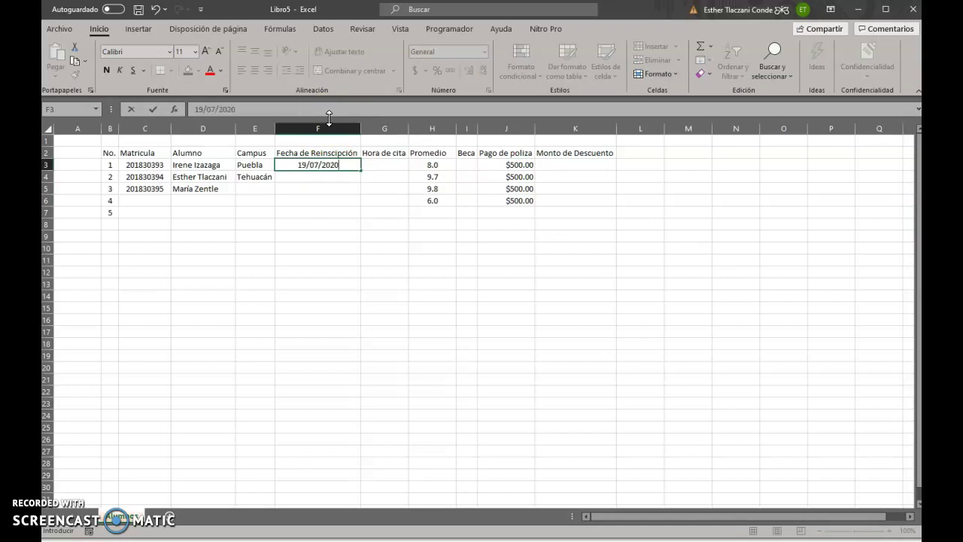
Enter 19/07/2020 in F3 and format F3:F7 as Fecha larga, showing domingo, 19 de julio de 2020
{"action": "key", "text": "Return"}
{"action": "key", "text": "Up"}
{"action": "left_click_drag", "start_coordinate": [334, 165], "coordinate": [331, 212]}
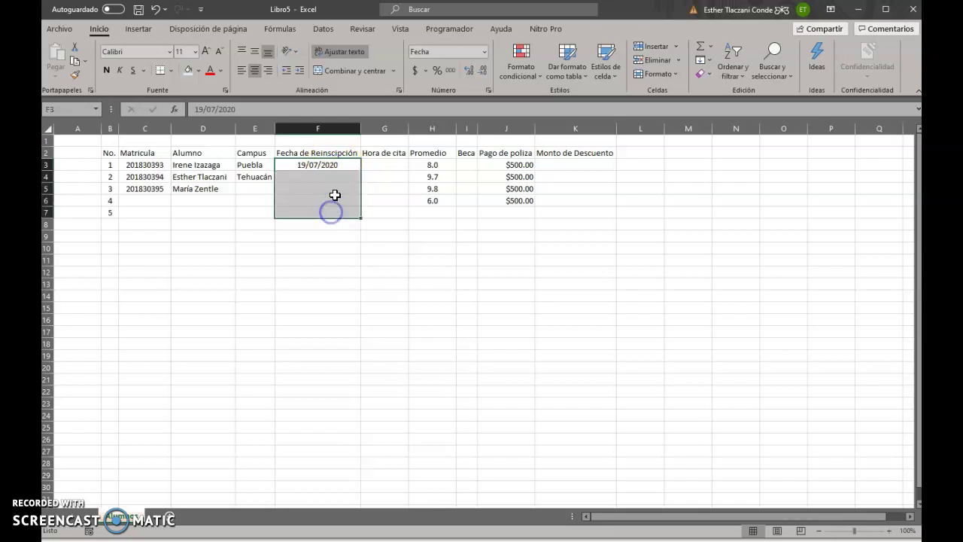
{"action": "left_click", "coordinate": [485, 51]}
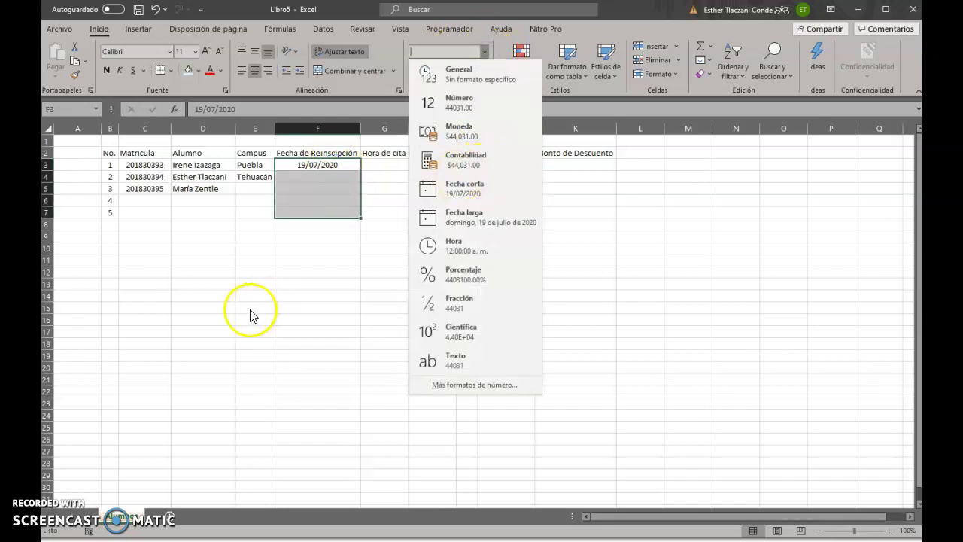
{"action": "left_click", "coordinate": [473, 228]}
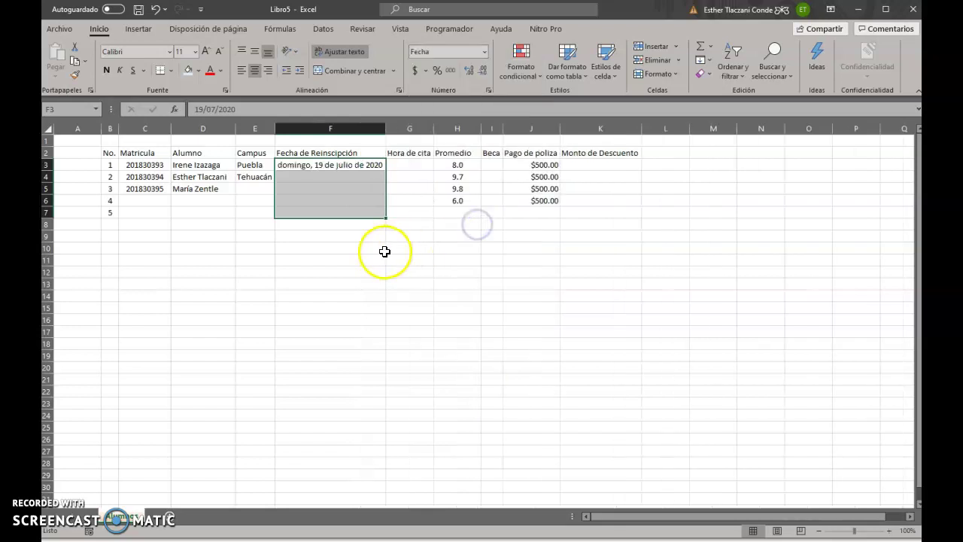
Enter 08:00 in G3 and format G3:G7 as Hora, displaying 08:00:00 a. m
{"action": "left_click", "coordinate": [408, 235]}
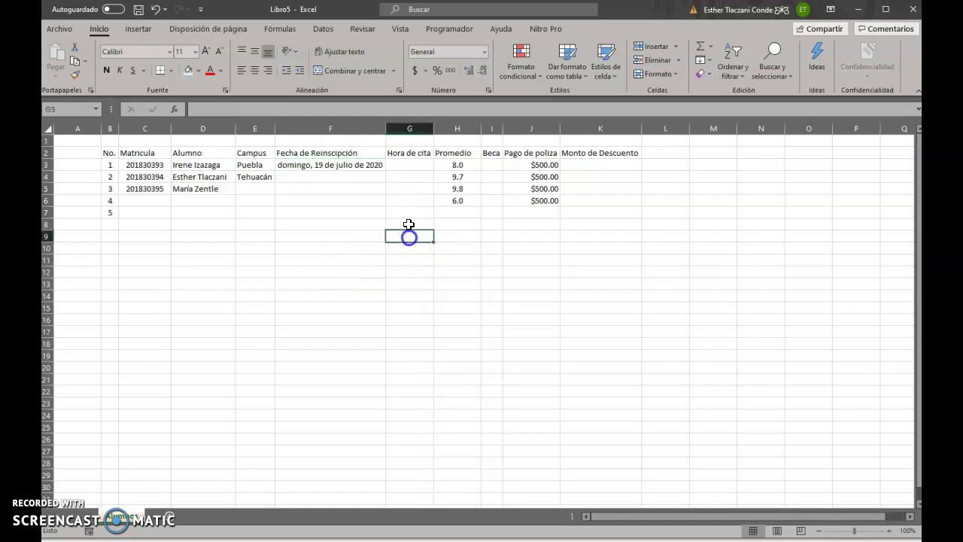
{"action": "left_click", "coordinate": [399, 171]}
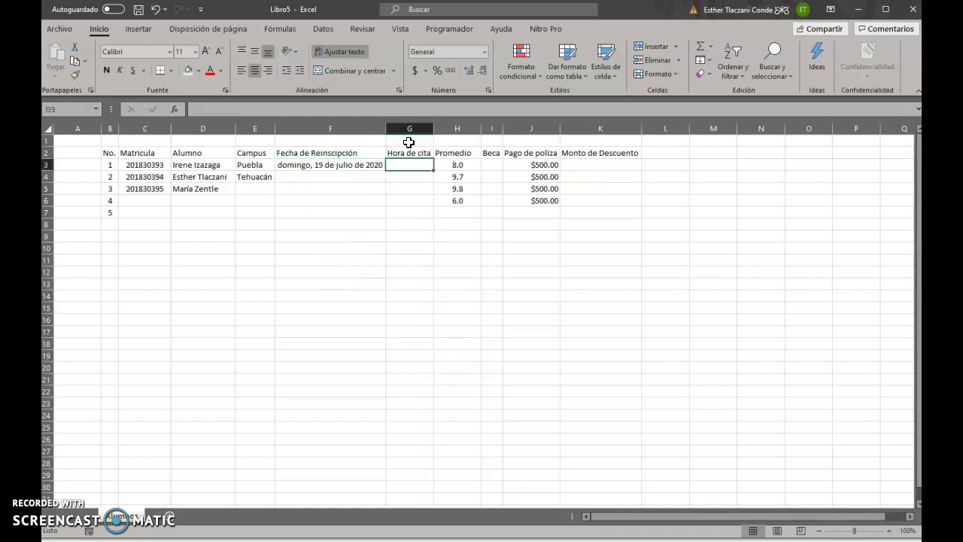
{"action": "type", "text": "08:00"}
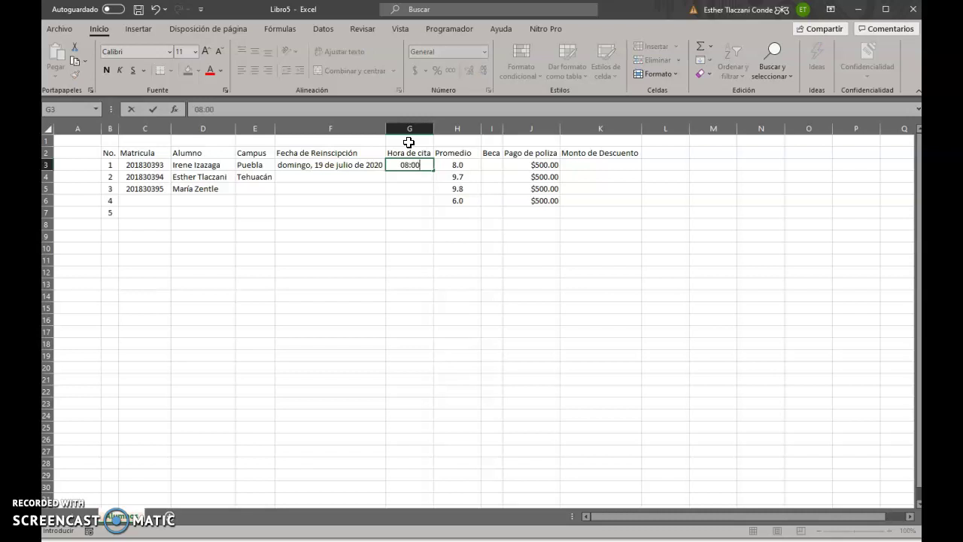
{"action": "key", "text": "Return"}
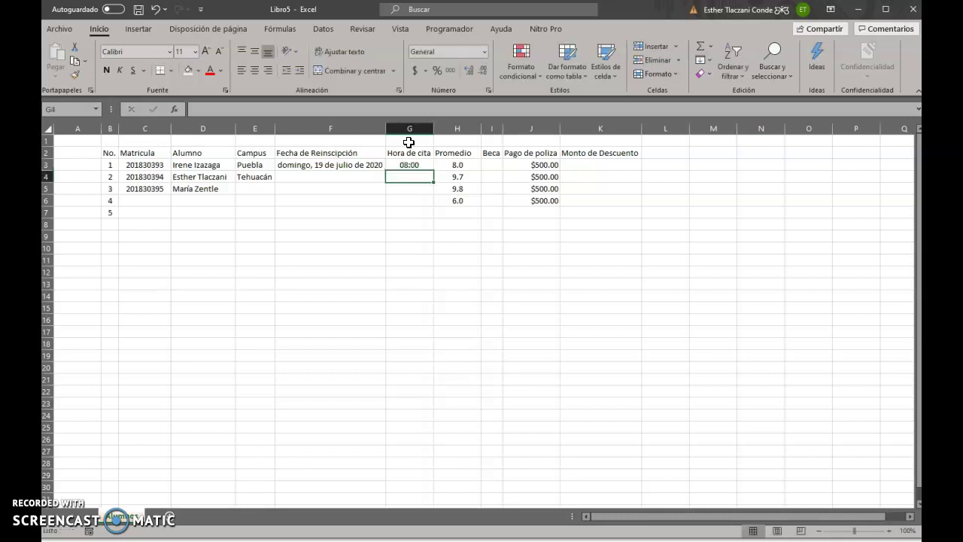
{"action": "left_click", "coordinate": [414, 168]}
{"action": "left_click_drag", "start_coordinate": [414, 169], "coordinate": [427, 214]}
{"action": "left_click", "coordinate": [484, 53]}
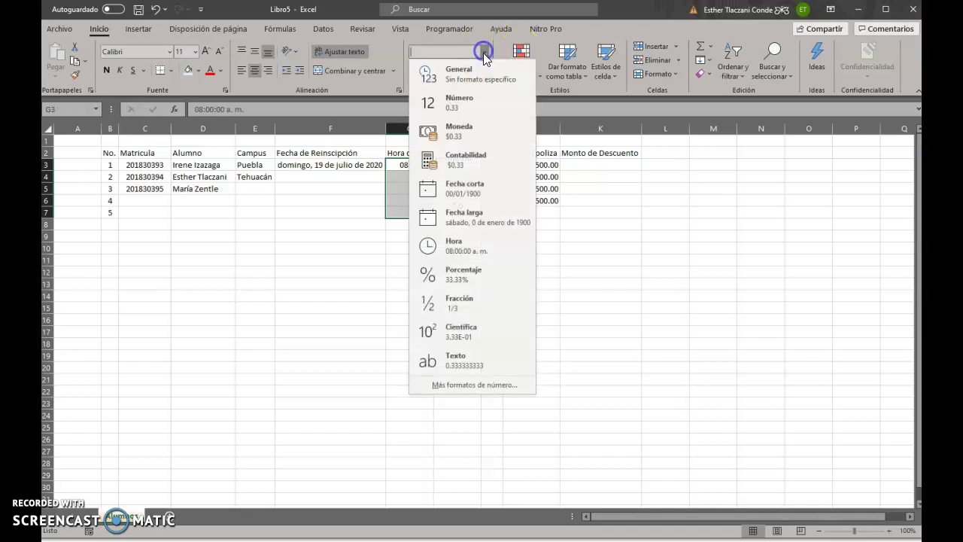
{"action": "left_click", "coordinate": [489, 250]}
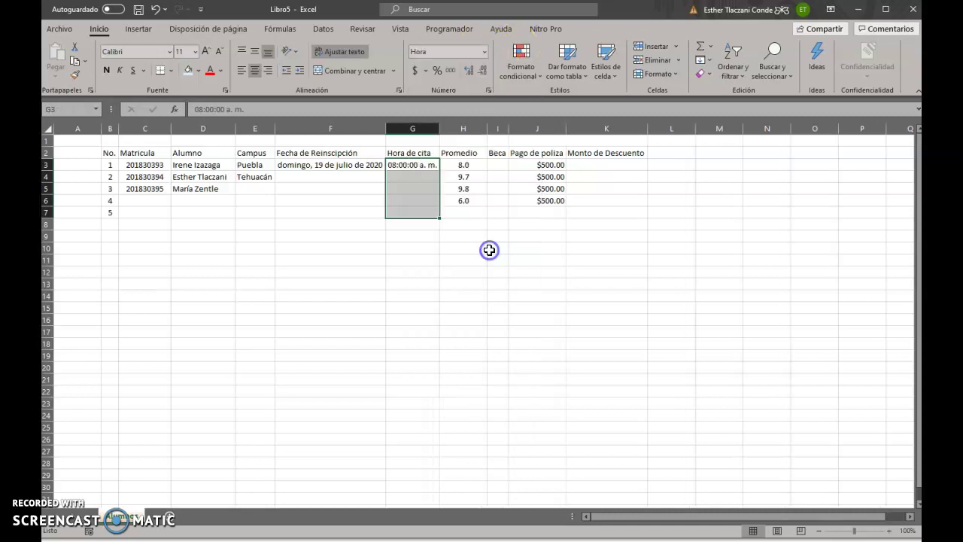
{"action": "left_click", "coordinate": [430, 188]}
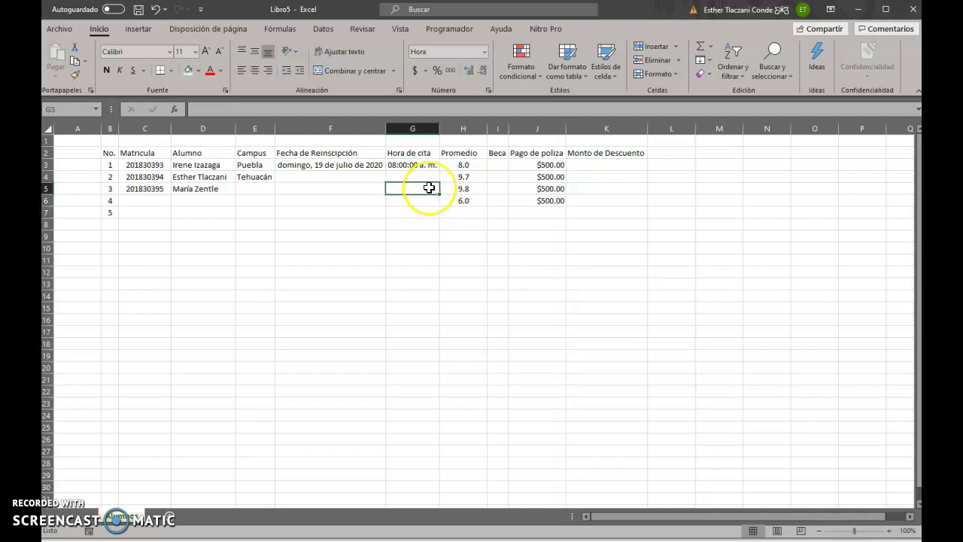
Format the Monto de Descuento cells K3:K6 as Moneda
{"action": "left_click_drag", "start_coordinate": [596, 163], "coordinate": [606, 204]}
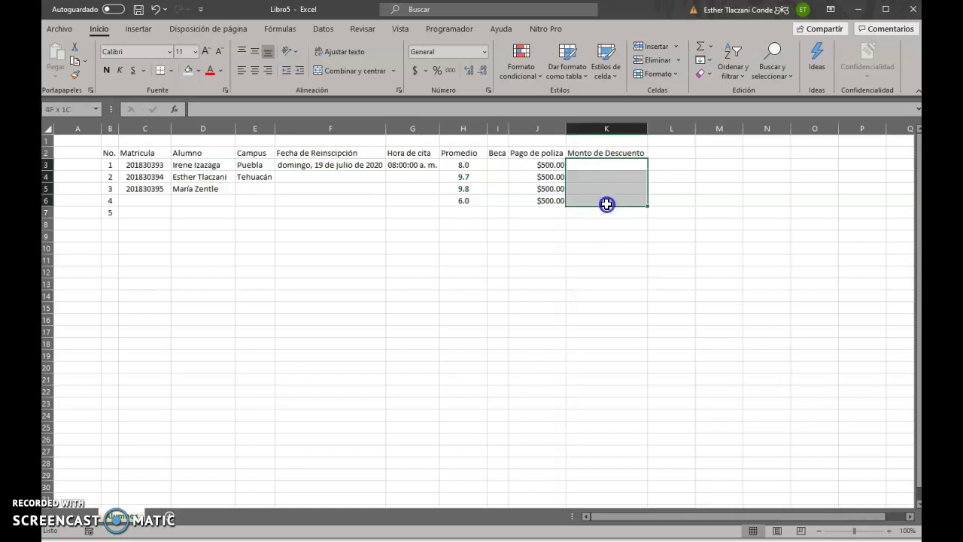
{"action": "left_click", "coordinate": [481, 51]}
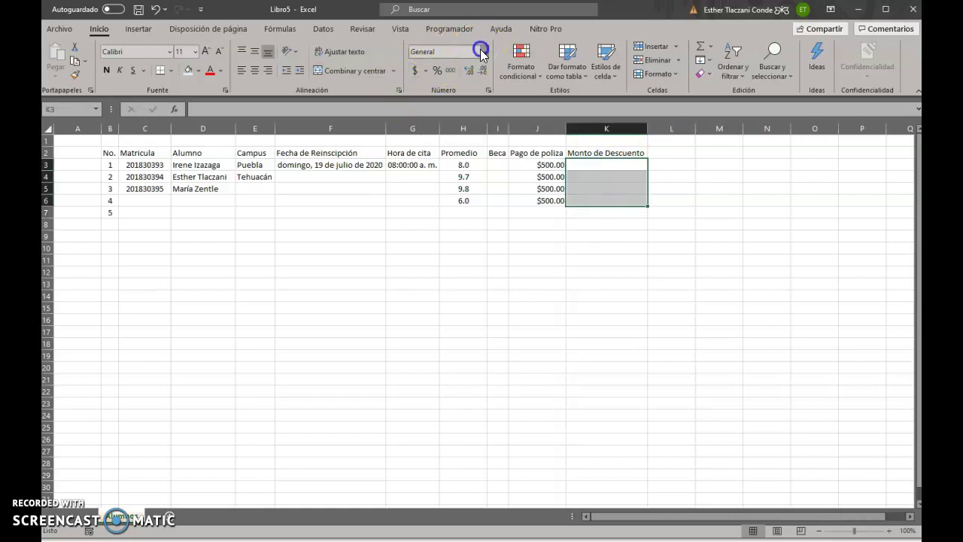
{"action": "left_click", "coordinate": [445, 125]}
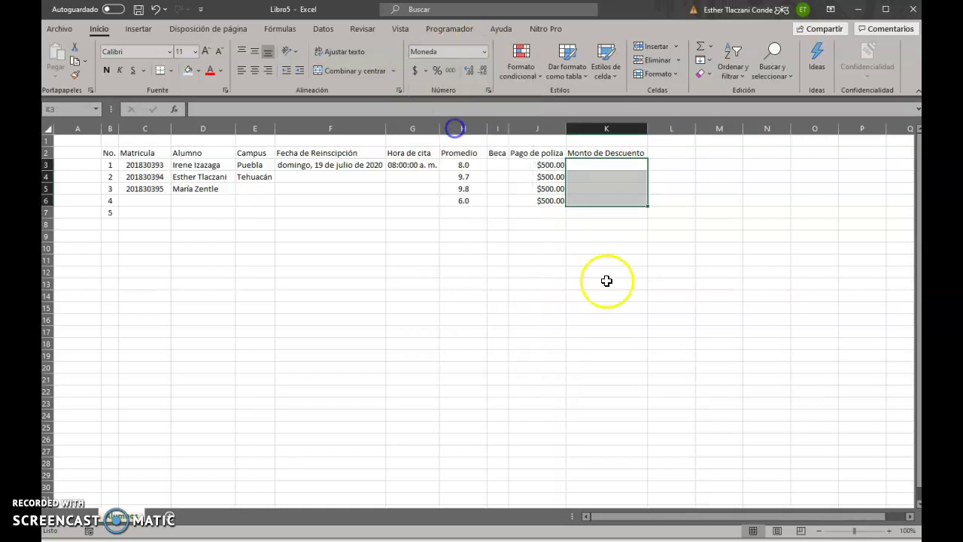
{"action": "left_click", "coordinate": [547, 237]}
Format the Beca cells I3:I7 as Porcentaje and enter 5%, 10% and 15%
{"action": "left_click_drag", "start_coordinate": [499, 165], "coordinate": [499, 215]}
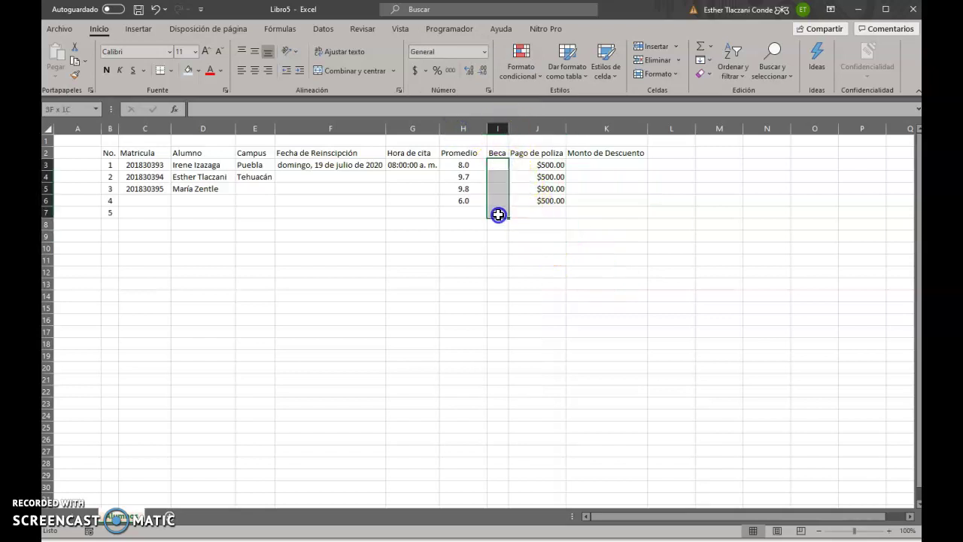
{"action": "left_click", "coordinate": [484, 51]}
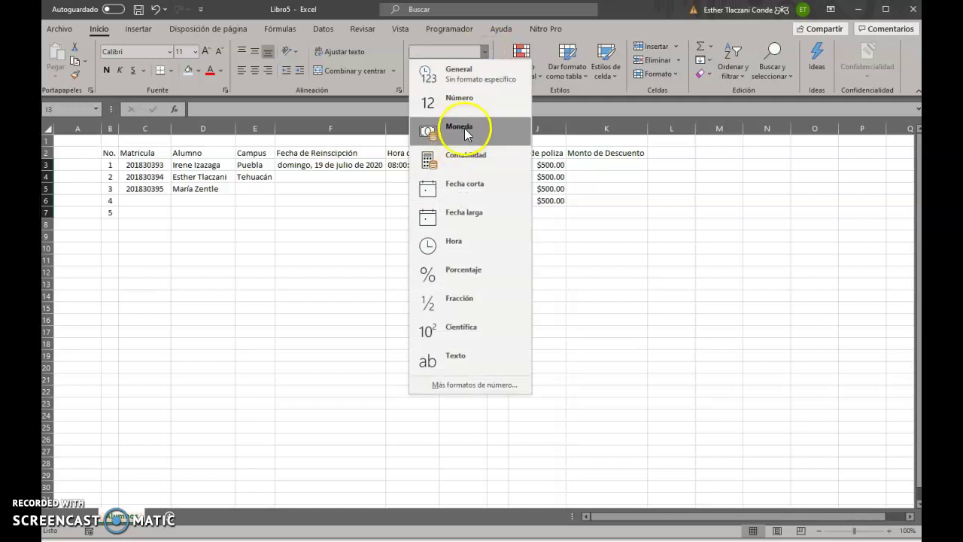
{"action": "left_click", "coordinate": [466, 274]}
{"action": "left_click", "coordinate": [601, 234]}
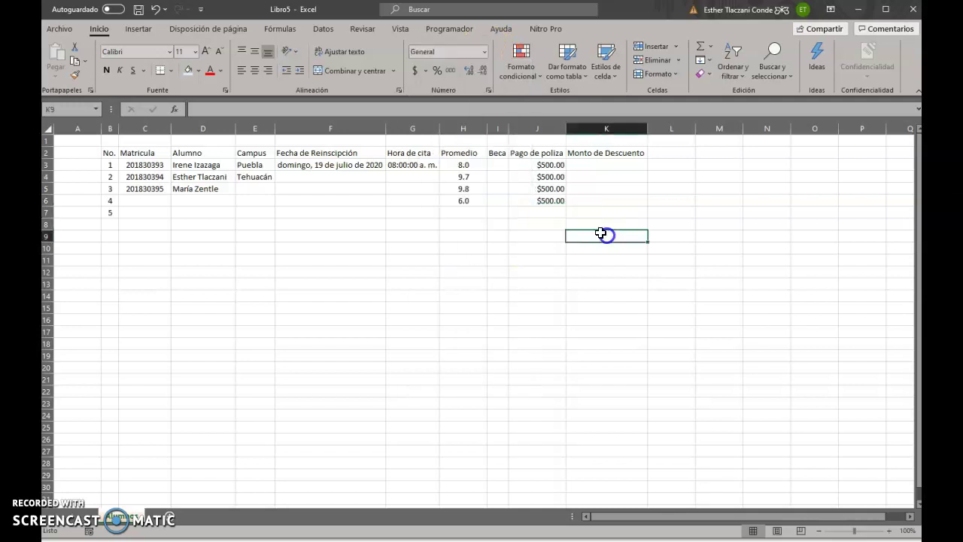
{"action": "left_click", "coordinate": [495, 164]}
{"action": "type", "text": "10"}
{"action": "key", "text": "Return"}
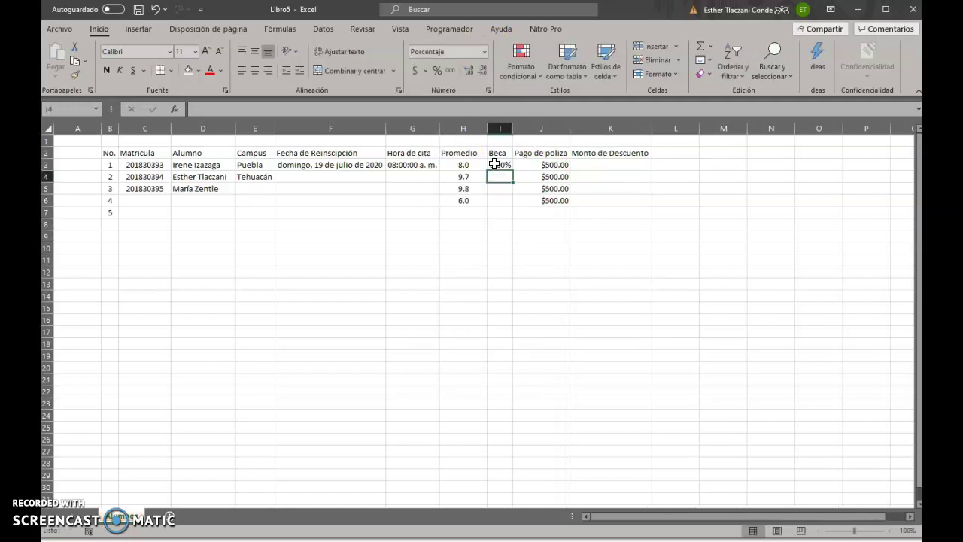
{"action": "type", "text": "10"}
{"action": "key", "text": "Return"}
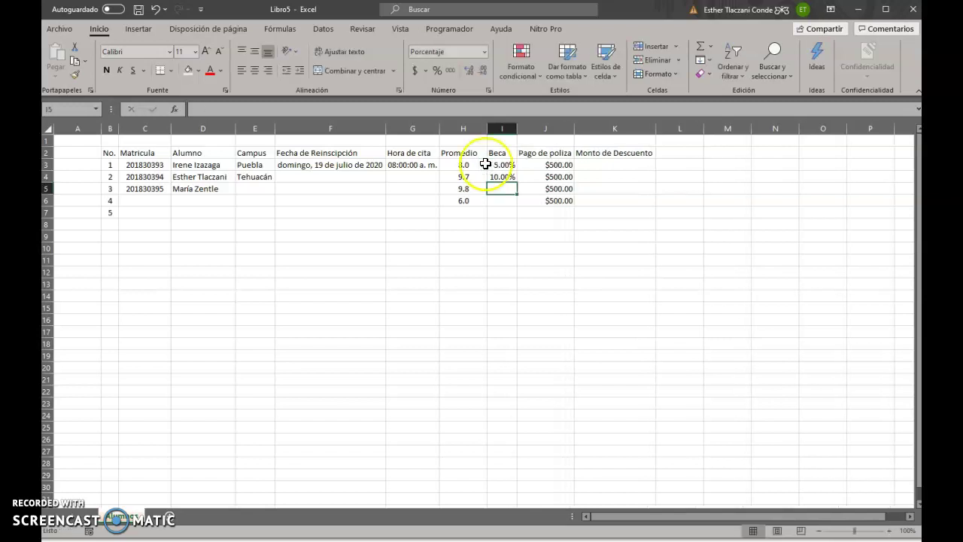
{"action": "type", "text": "15"}
{"action": "key", "text": "Return"}
Show the three Beca percentages with no decimal places, centred
{"action": "left_click_drag", "start_coordinate": [501, 165], "coordinate": [502, 208]}
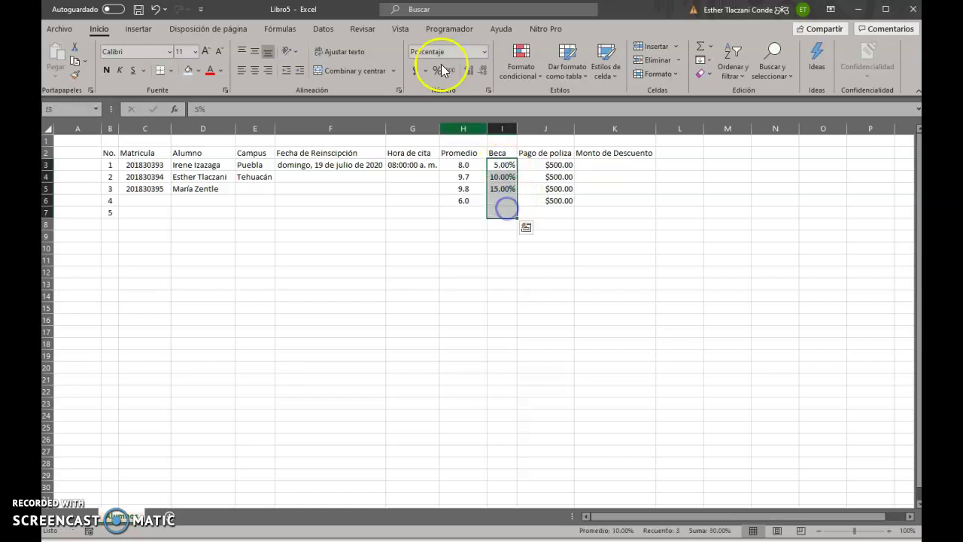
{"action": "left_click", "coordinate": [483, 71]}
{"action": "left_click", "coordinate": [483, 72]}
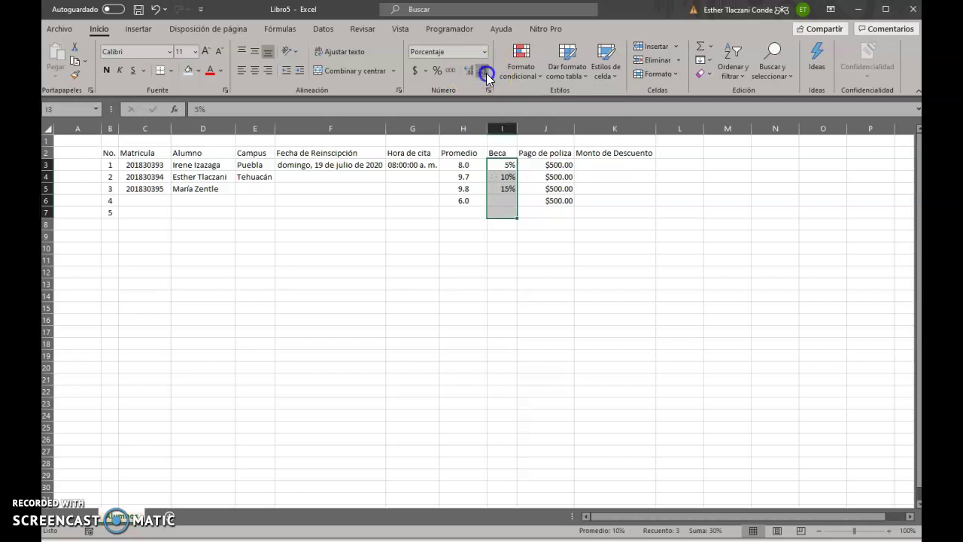
{"action": "left_click", "coordinate": [255, 70]}
{"action": "left_click", "coordinate": [243, 187]}
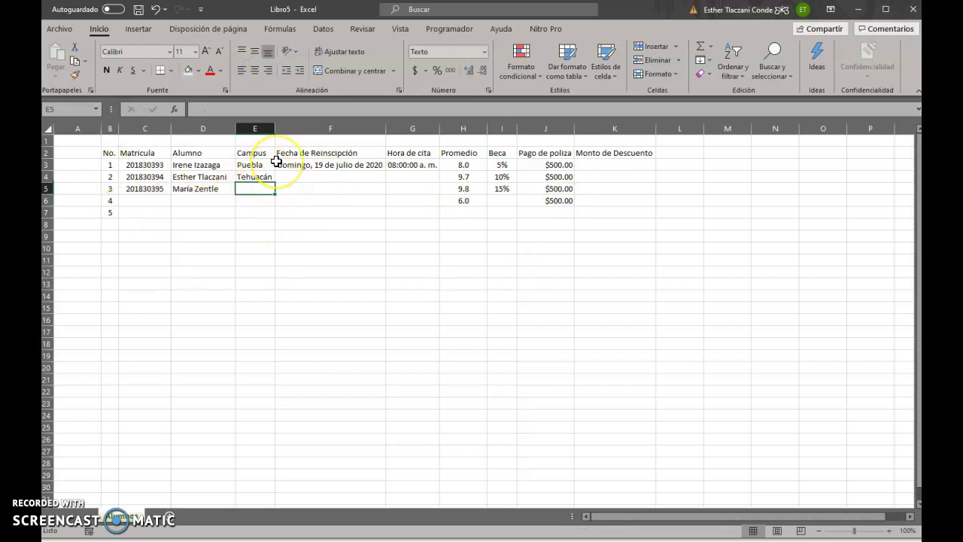
Enter Puebla in E5 as the third student's Campus using AutoComplete
{"action": "left_click", "coordinate": [410, 199]}
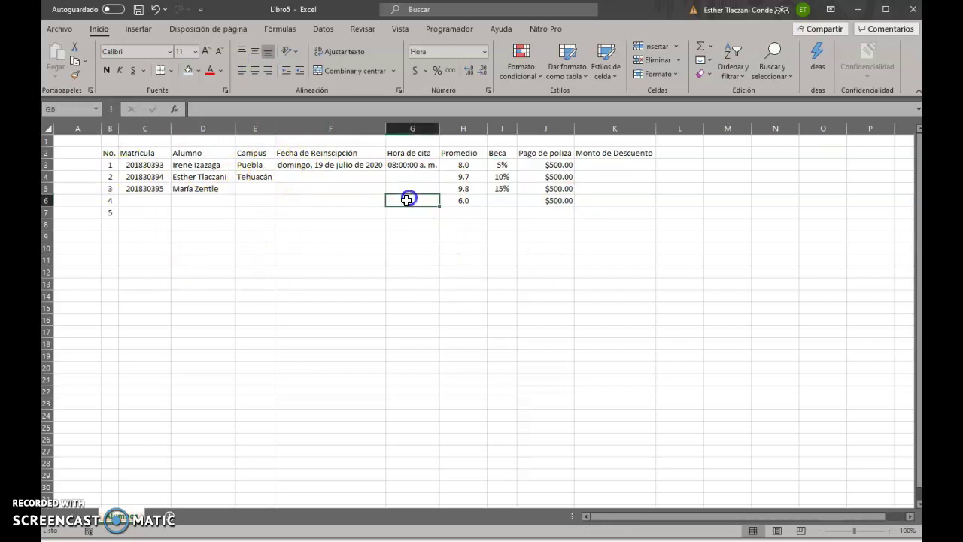
{"action": "left_click", "coordinate": [110, 165]}
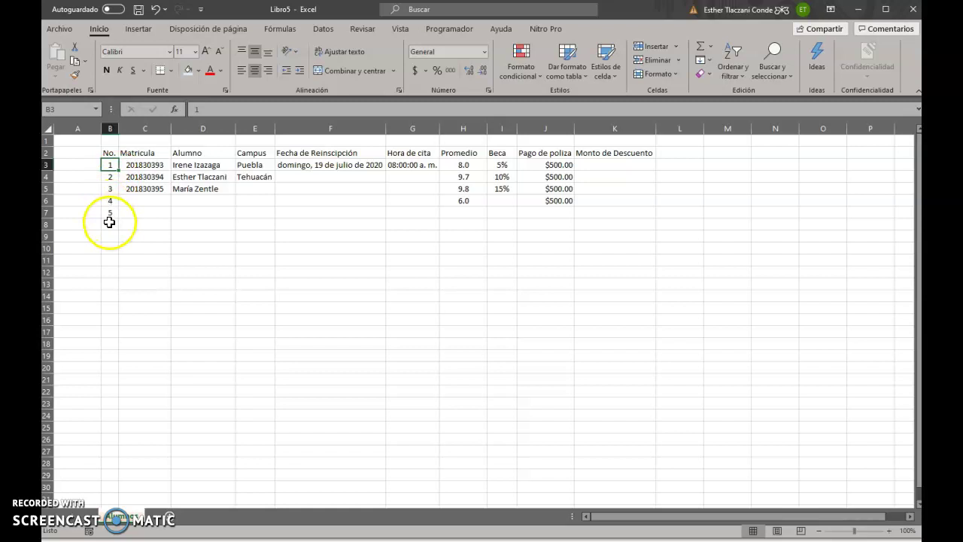
{"action": "left_click", "coordinate": [258, 304]}
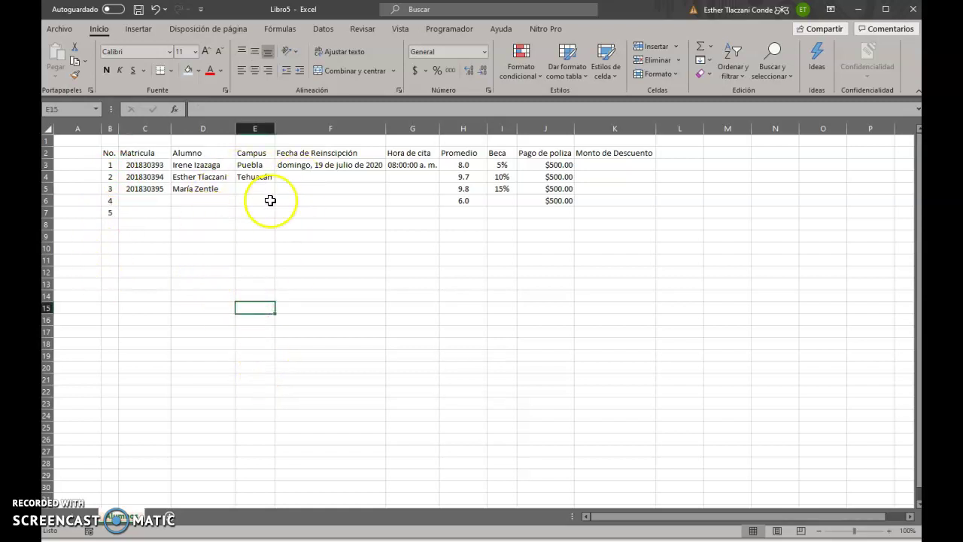
{"action": "left_click", "coordinate": [257, 166]}
{"action": "left_click", "coordinate": [258, 184]}
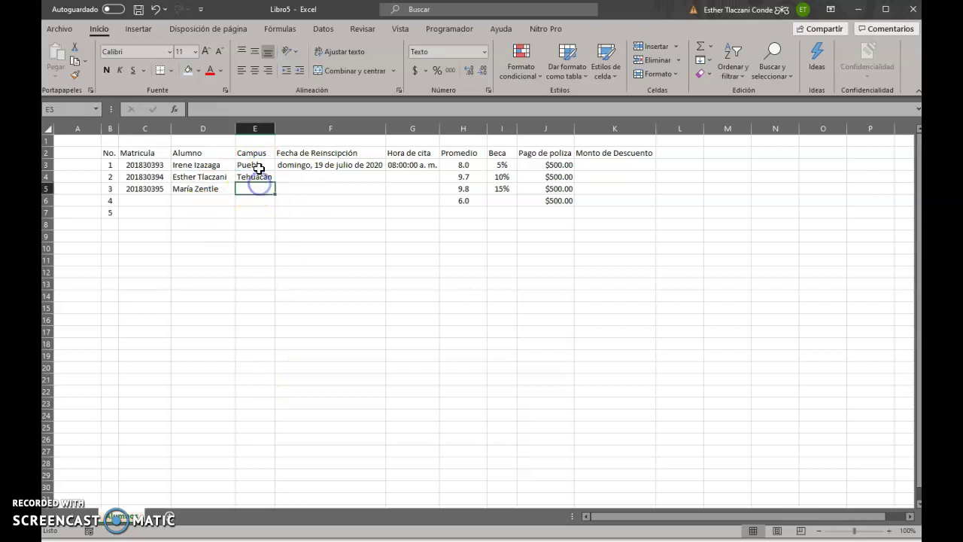
{"action": "left_click", "coordinate": [265, 234]}
{"action": "left_click", "coordinate": [261, 190]}
{"action": "type", "text": "Puebla"}
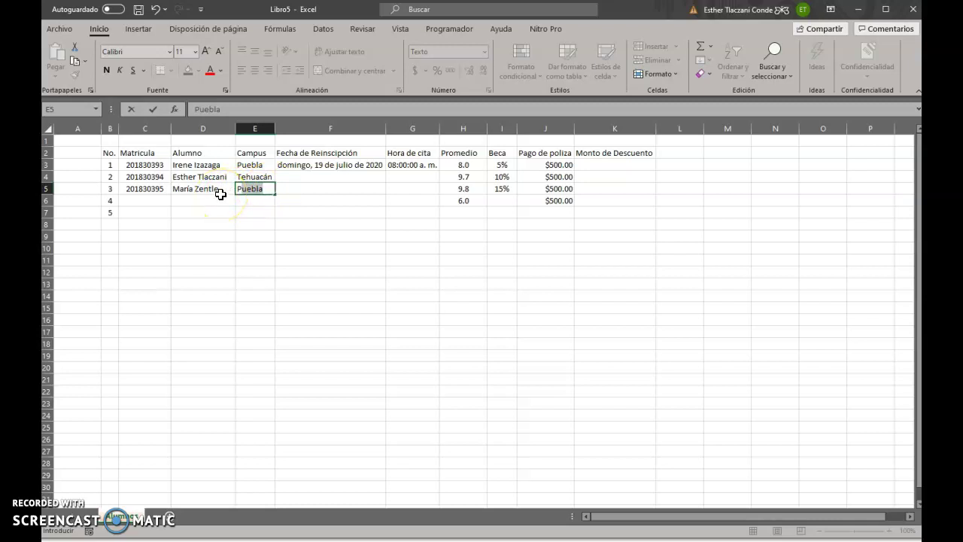
{"action": "key", "text": "Return"}
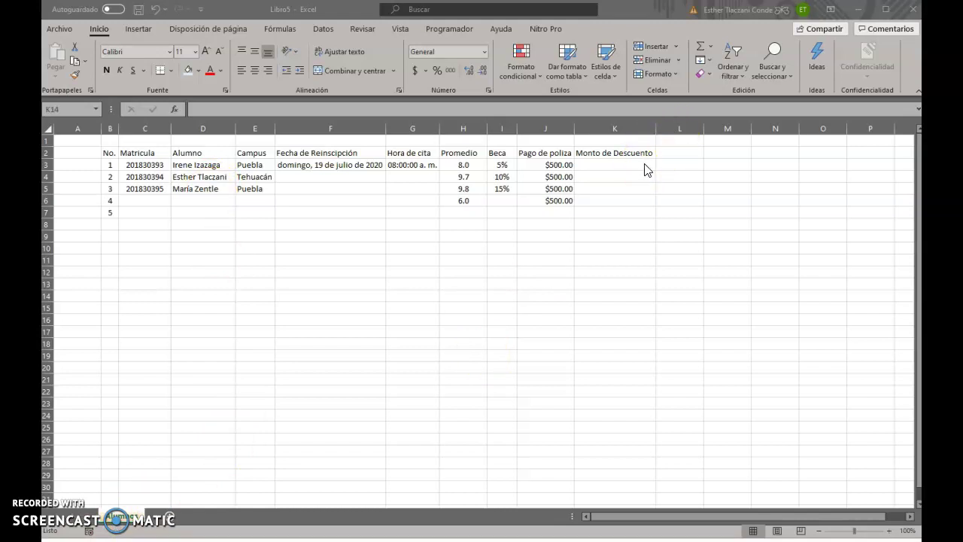
Enter the formula =I3*J3 in K3, multiplying Beca by Pago de poliza
{"action": "left_click", "coordinate": [642, 164]}
{"action": "left_click", "coordinate": [641, 167]}
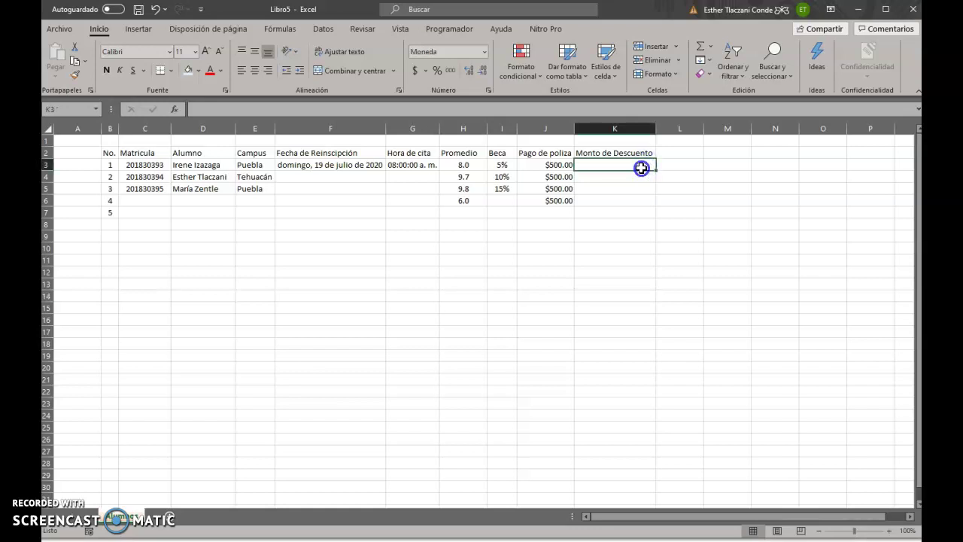
{"action": "double_click", "coordinate": [641, 167]}
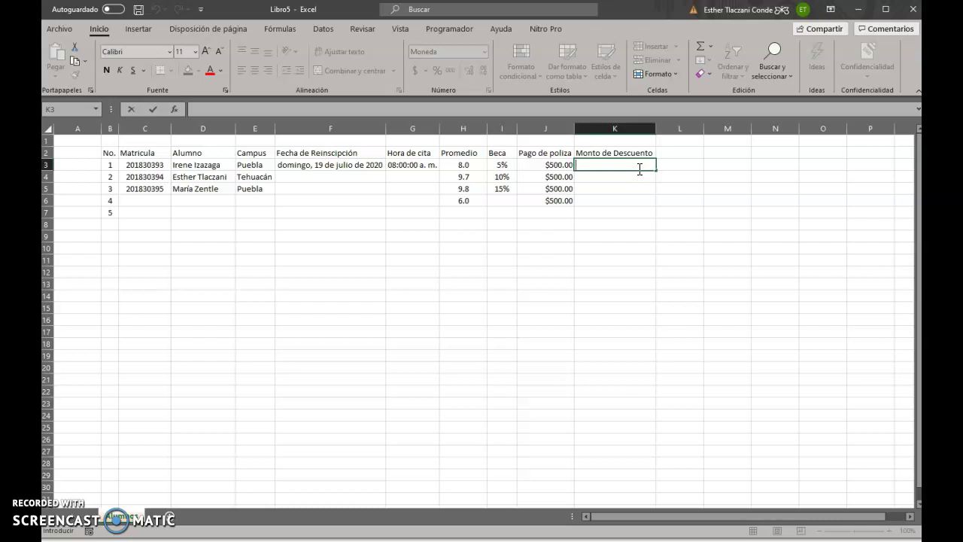
{"action": "type", "text": "=("}
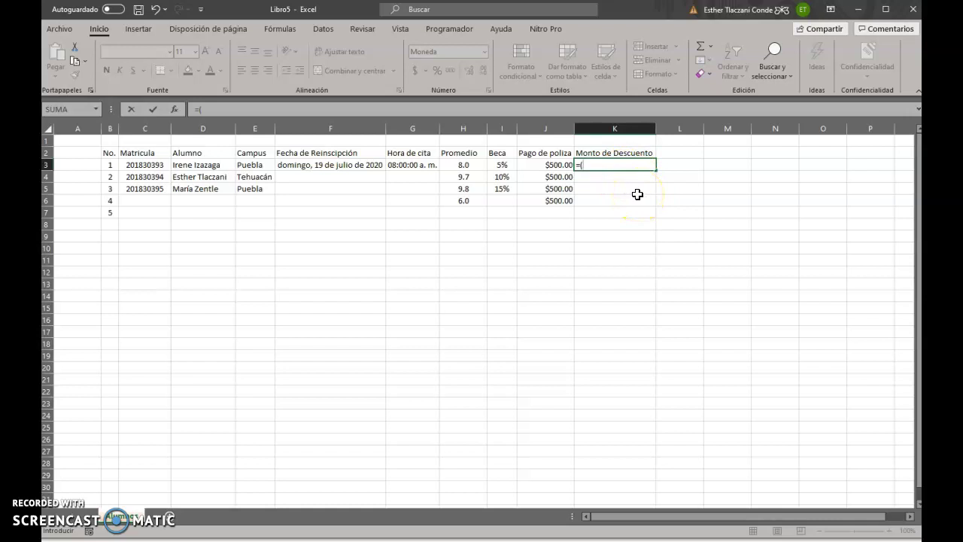
{"action": "left_click", "coordinate": [502, 169]}
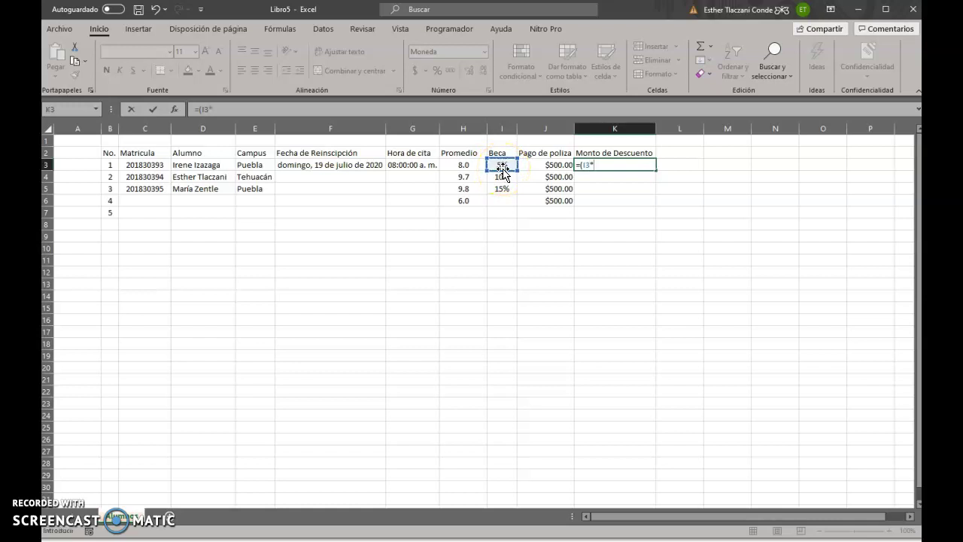
{"action": "left_click", "coordinate": [552, 166]}
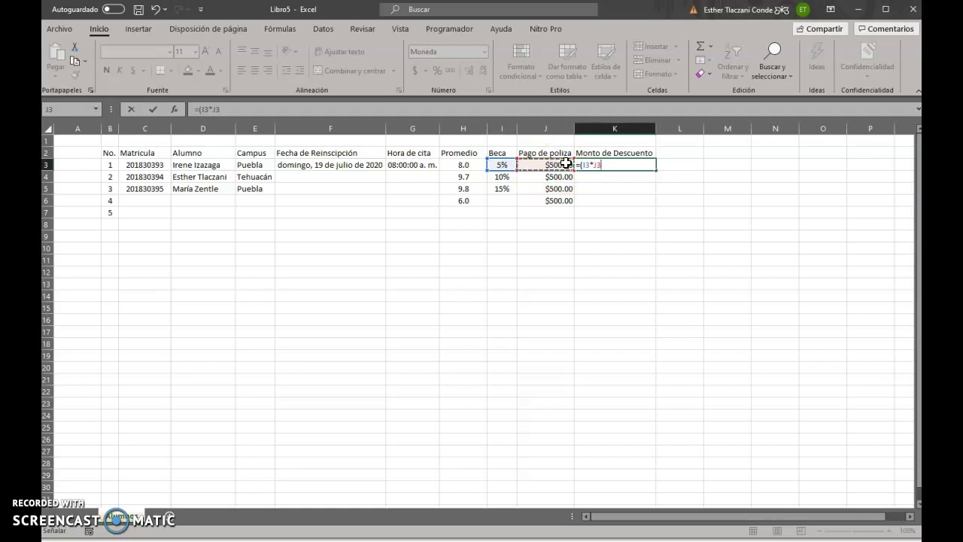
{"action": "key", "text": "Return"}
Fill the K3 formula down through K6, giving $25.00, $50.00, $75.00 and $0.00
{"action": "left_click", "coordinate": [646, 174]}
{"action": "left_click", "coordinate": [652, 167]}
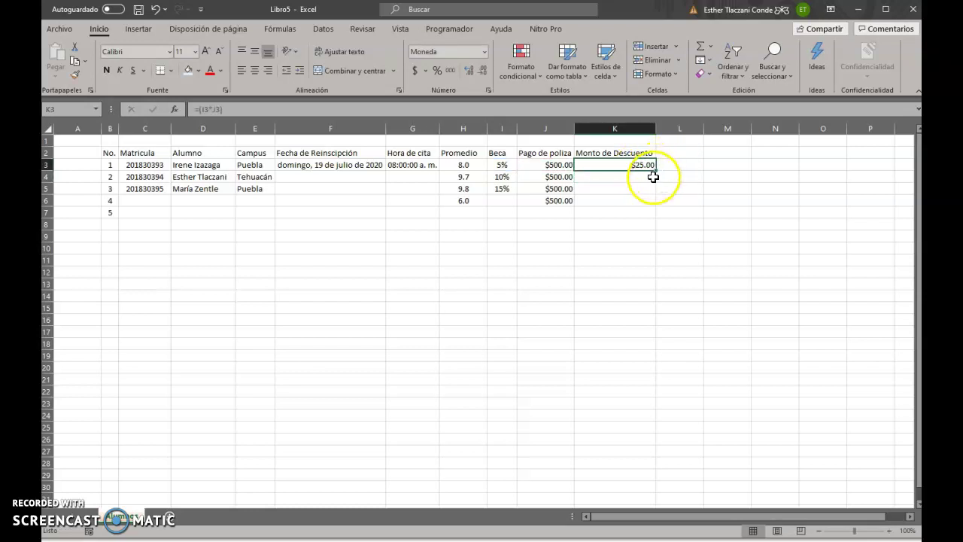
{"action": "left_click_drag", "start_coordinate": [656, 169], "coordinate": [650, 204]}
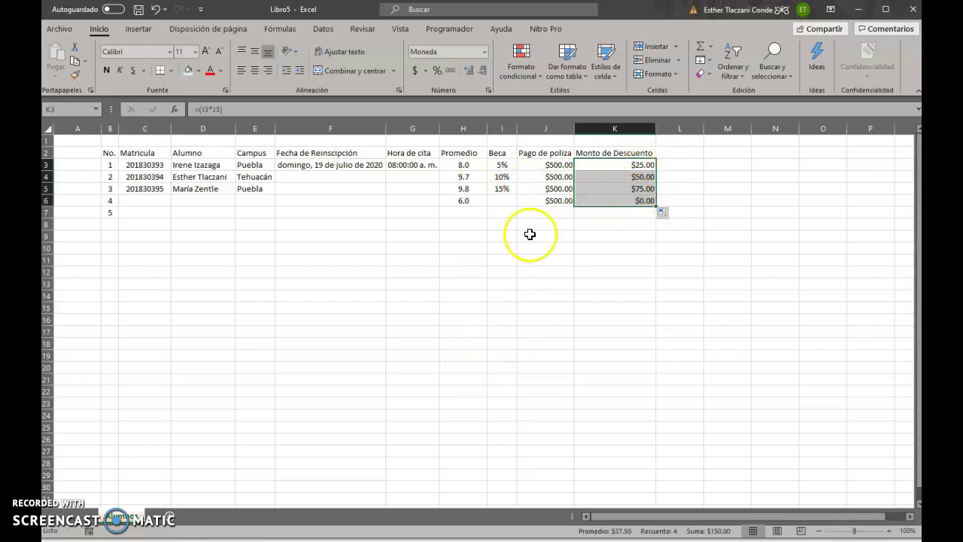
{"action": "left_click", "coordinate": [485, 209]}
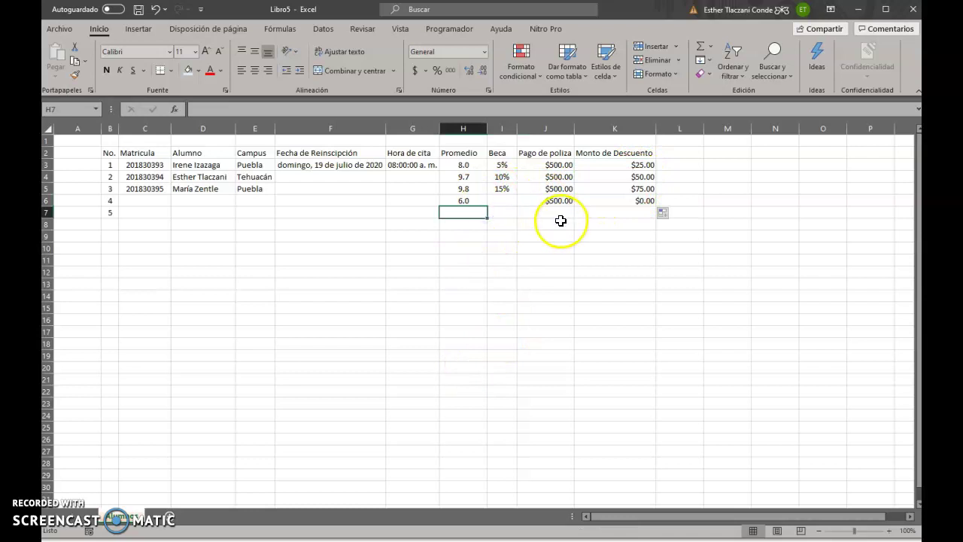
{"action": "left_click", "coordinate": [190, 259]}
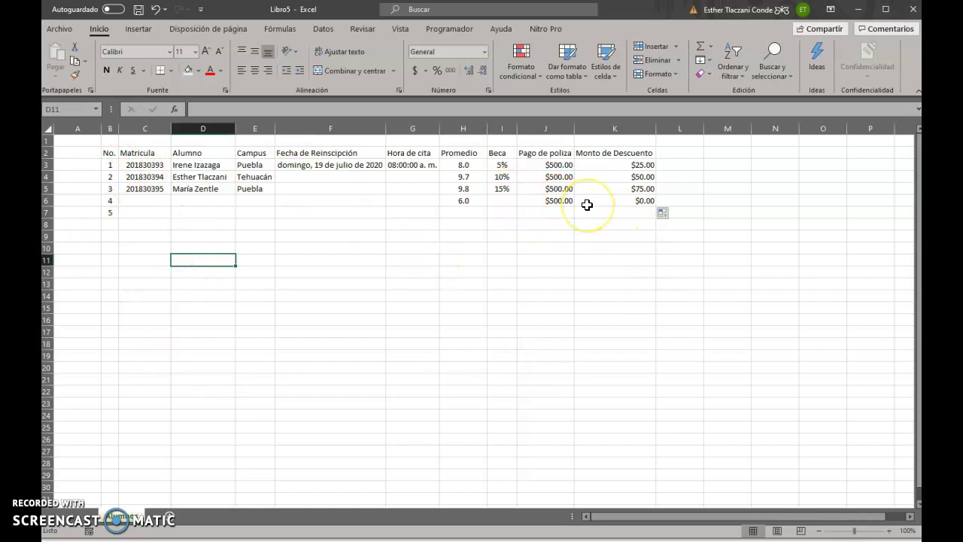
{"action": "left_click", "coordinate": [366, 273]}
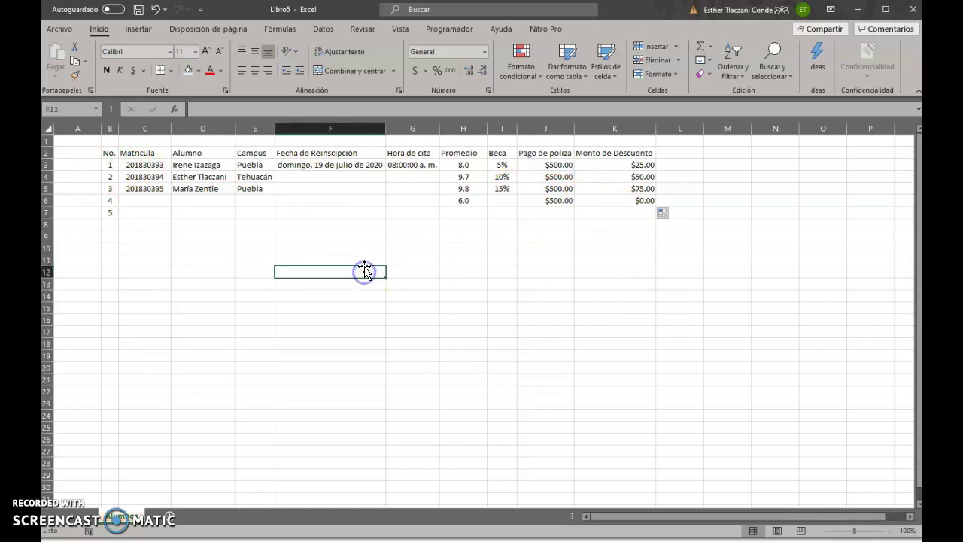